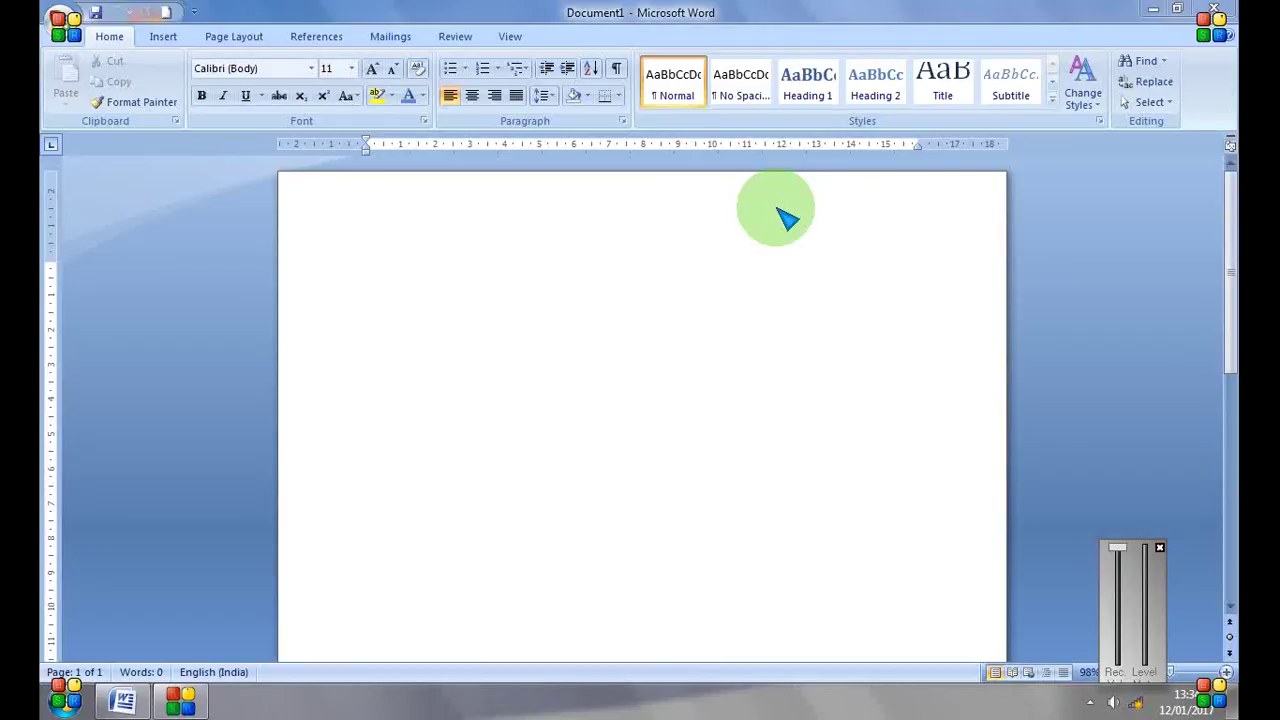
- Minimize the blank Word 2007 window to the taskbar to reveal the desktop
{"action": "left_click", "coordinate": [185, 700]}
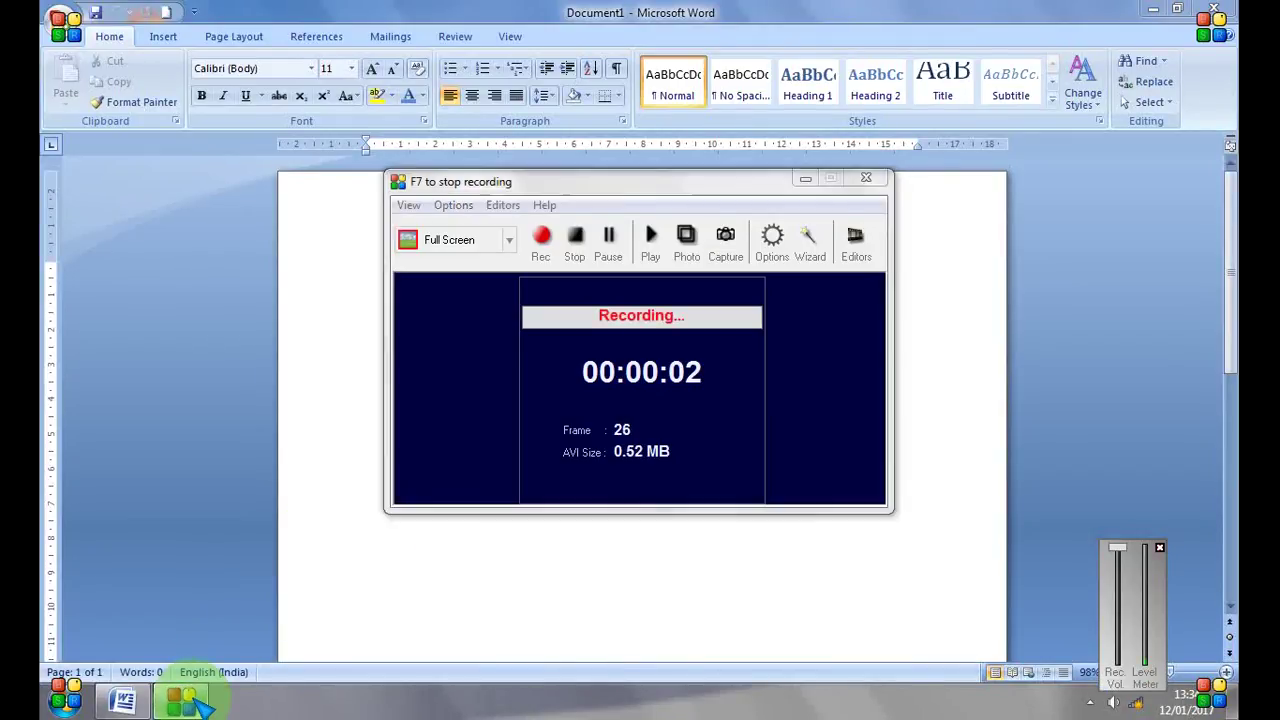
{"action": "left_click", "coordinate": [196, 702]}
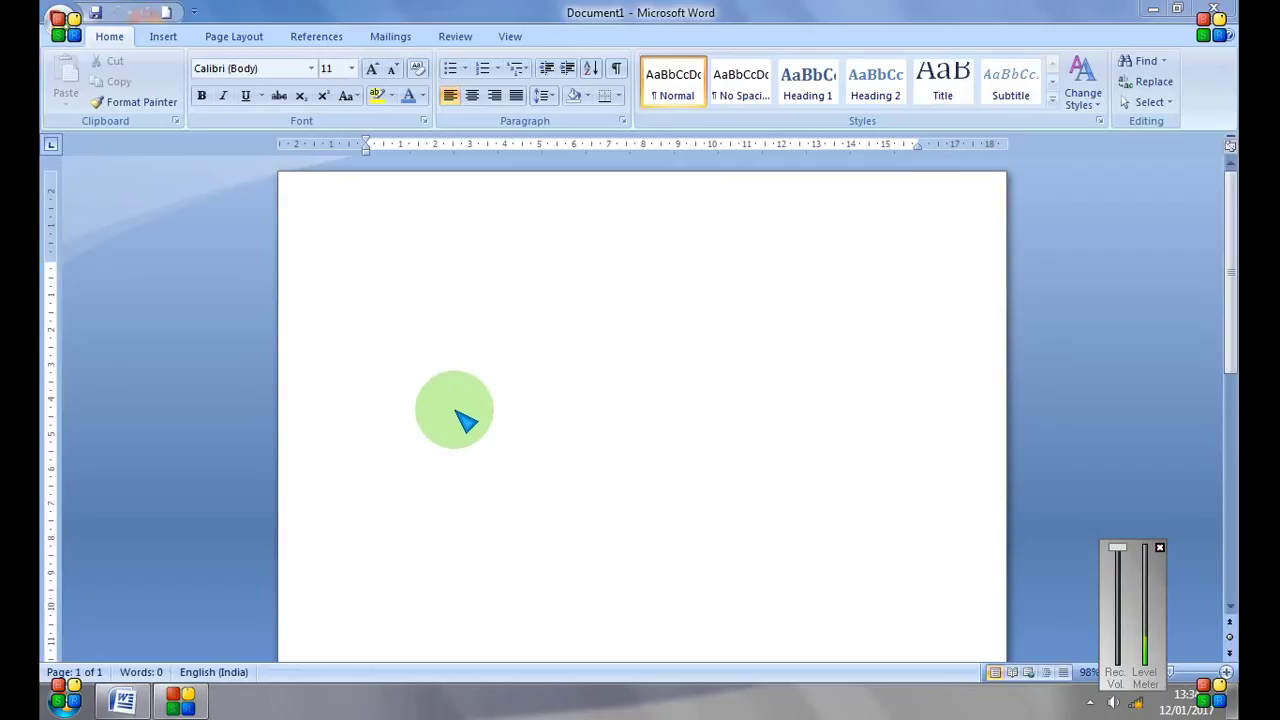
{"action": "left_click", "coordinate": [1153, 10]}
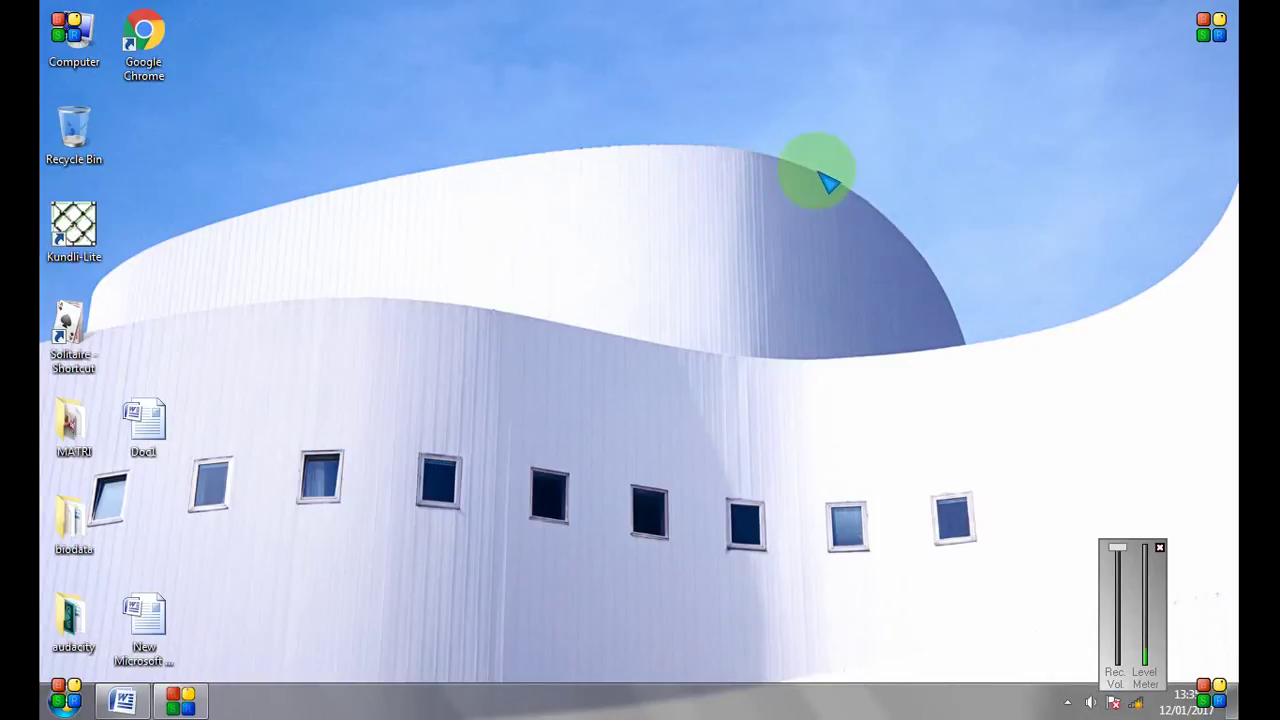
- Create a new Microsoft Office Word Document on the desktop, keeping the default name with (2)
{"action": "right_click", "coordinate": [819, 172]}
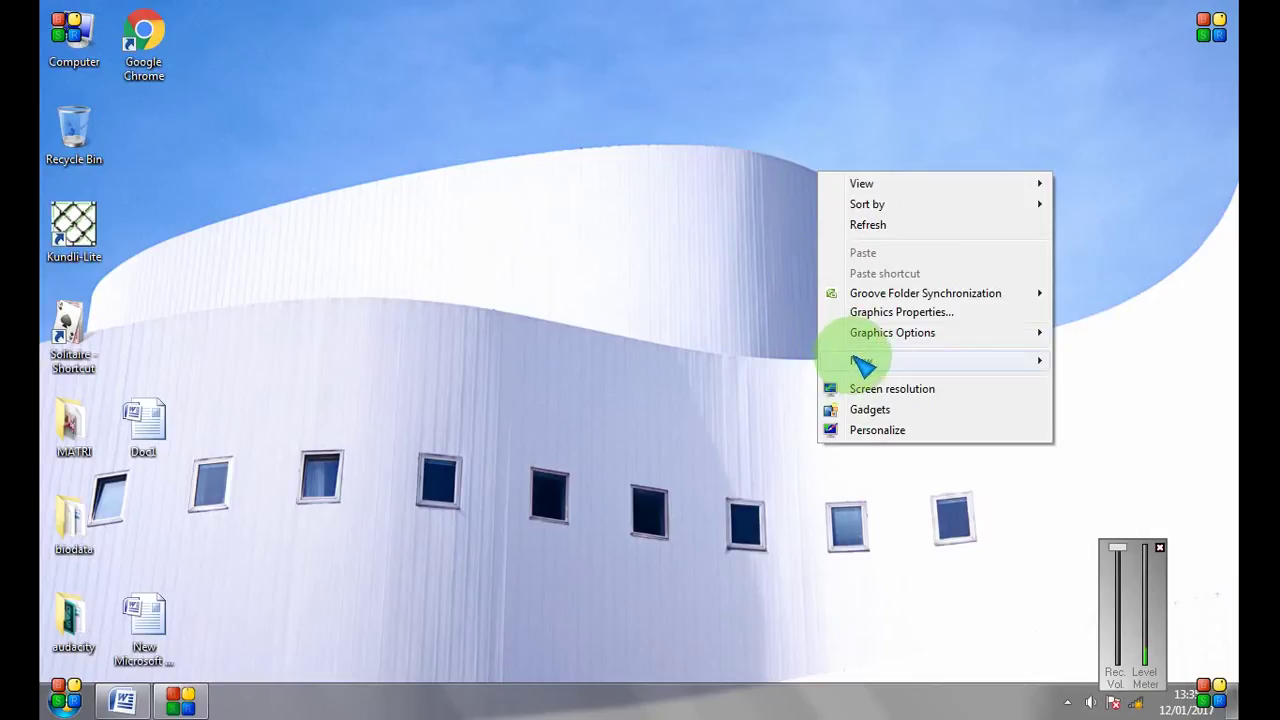
{"action": "mouse_move", "coordinate": [858, 362]}
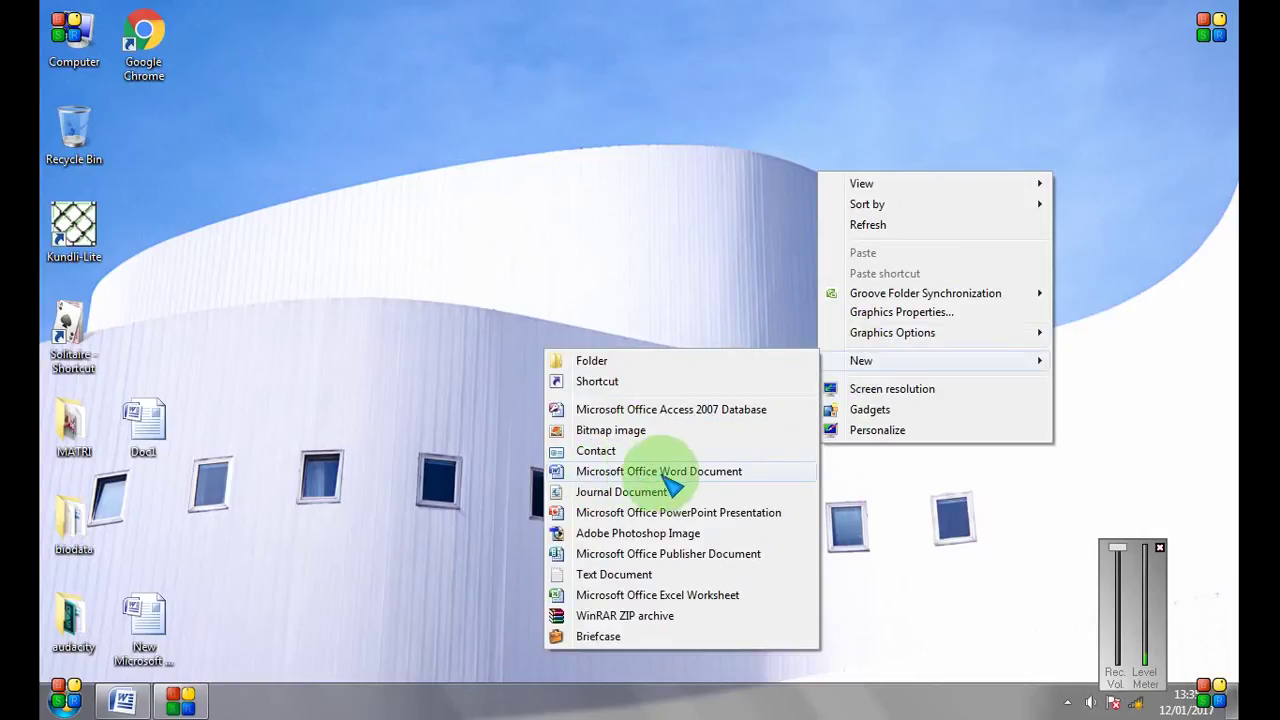
{"action": "left_click", "coordinate": [718, 480]}
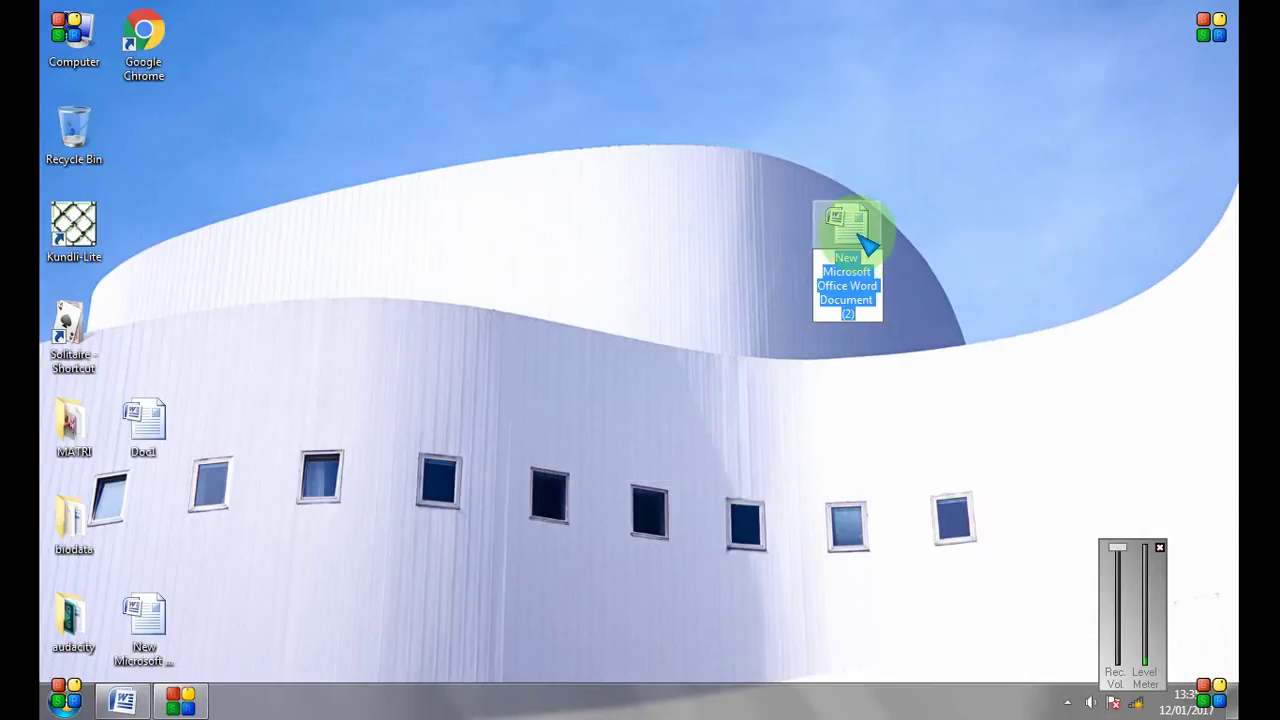
{"action": "key", "text": "Return"}
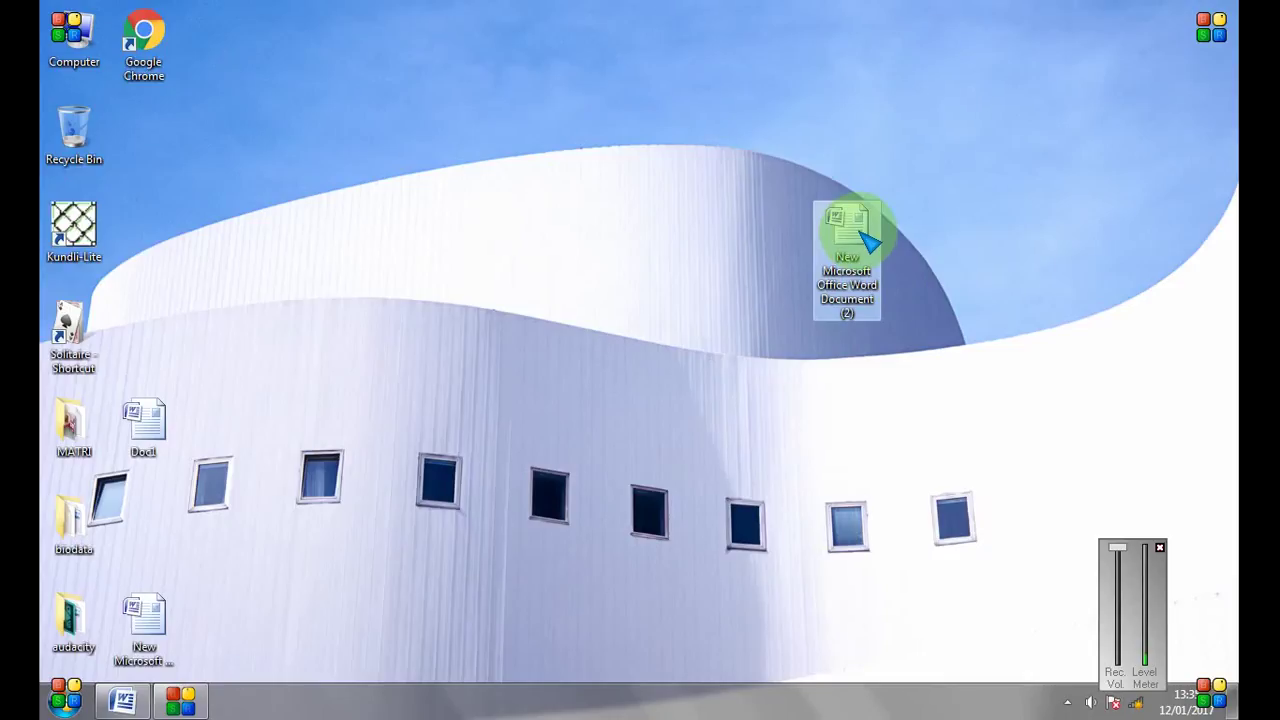
- Open 'New Microsoft Office Word Document (2)' from the desktop as an empty Word page
{"action": "double_click", "coordinate": [860, 231]}
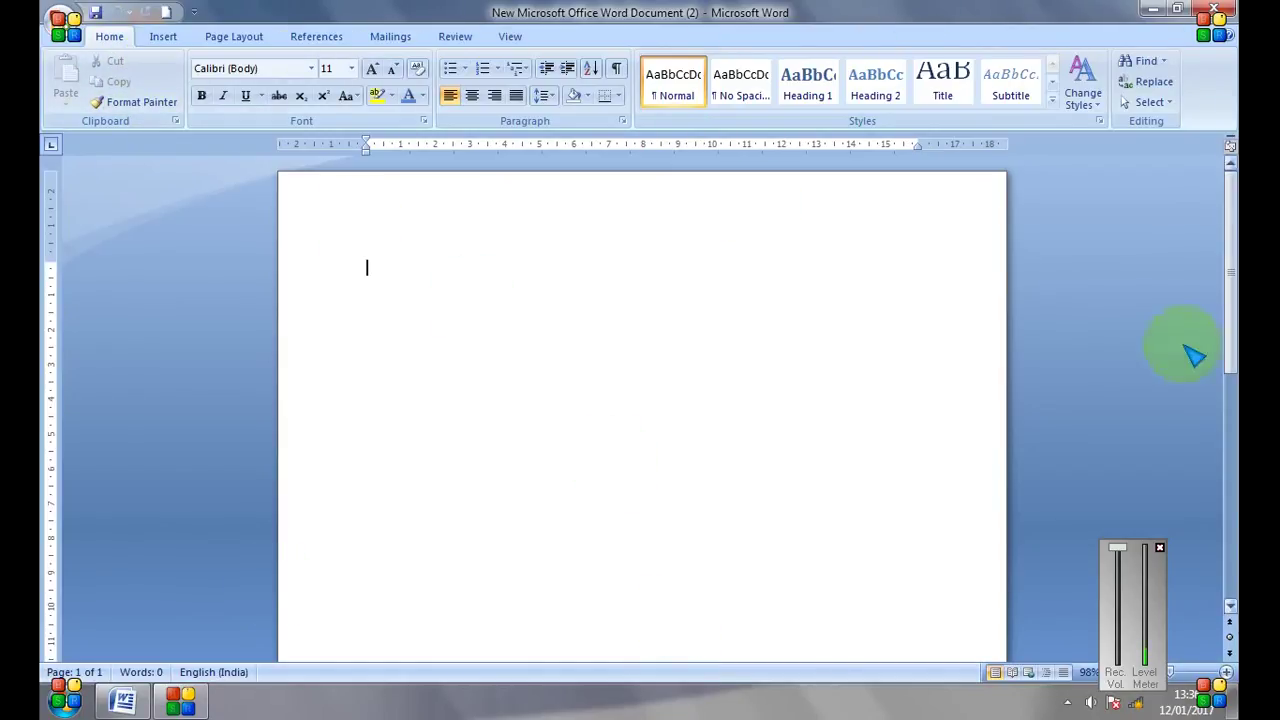
{"action": "left_click", "coordinate": [1159, 547]}
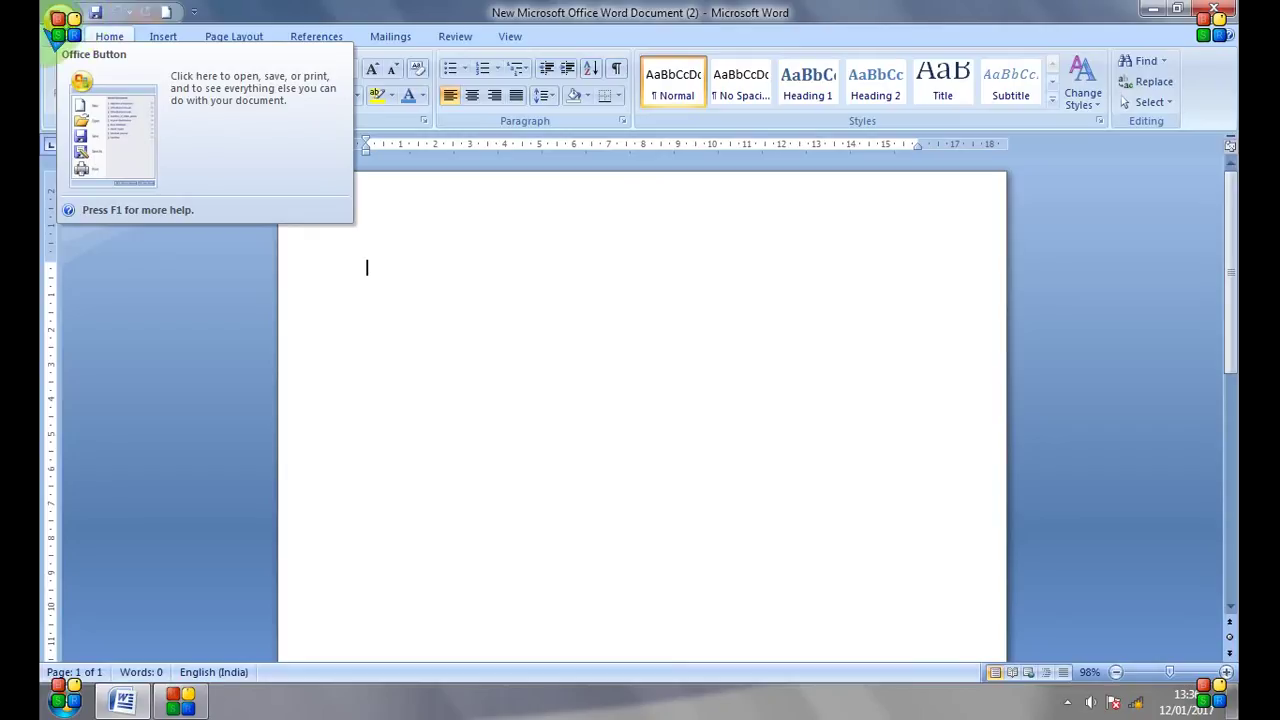
{"action": "left_click", "coordinate": [66, 30]}
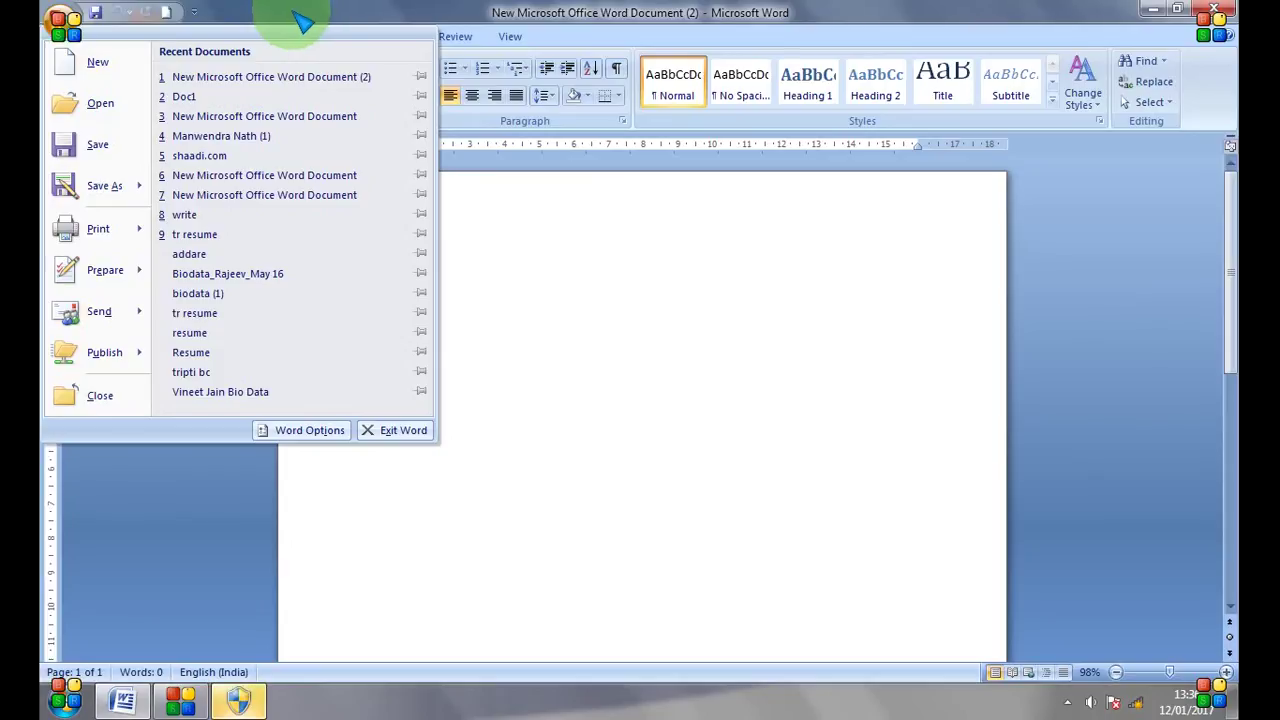
{"action": "left_click", "coordinate": [254, 16]}
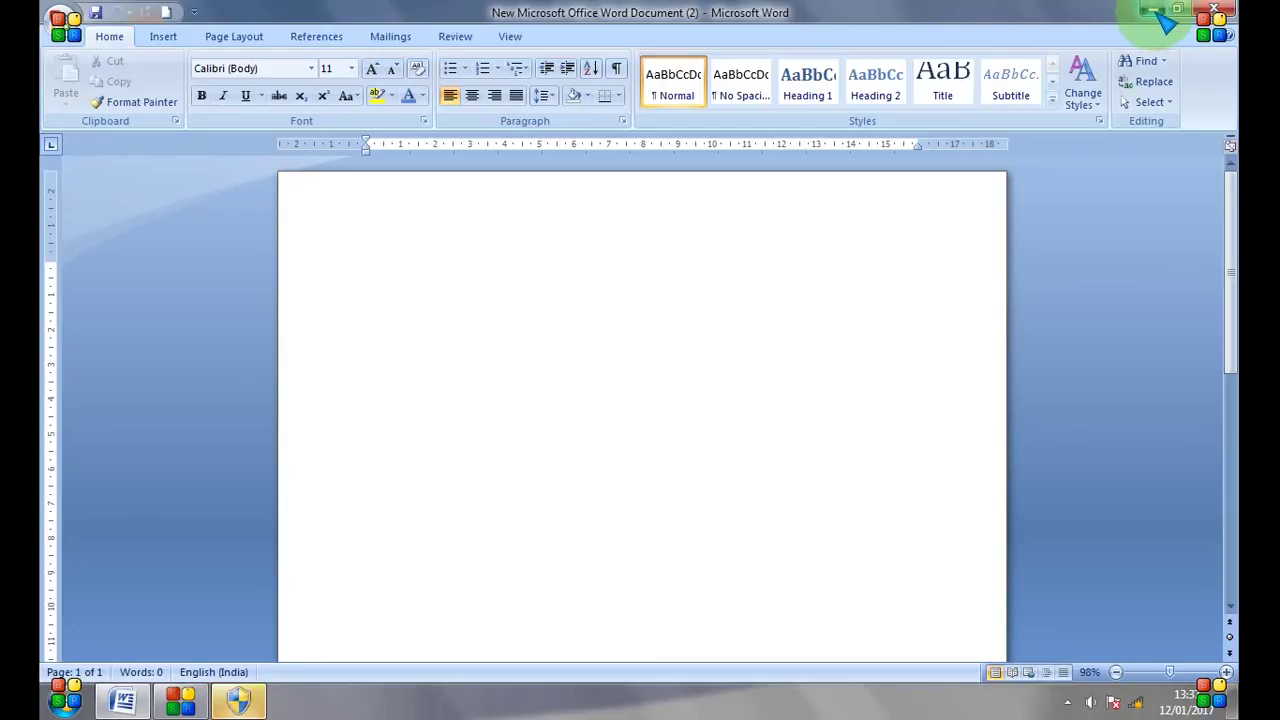
{"action": "left_click", "coordinate": [1155, 12]}
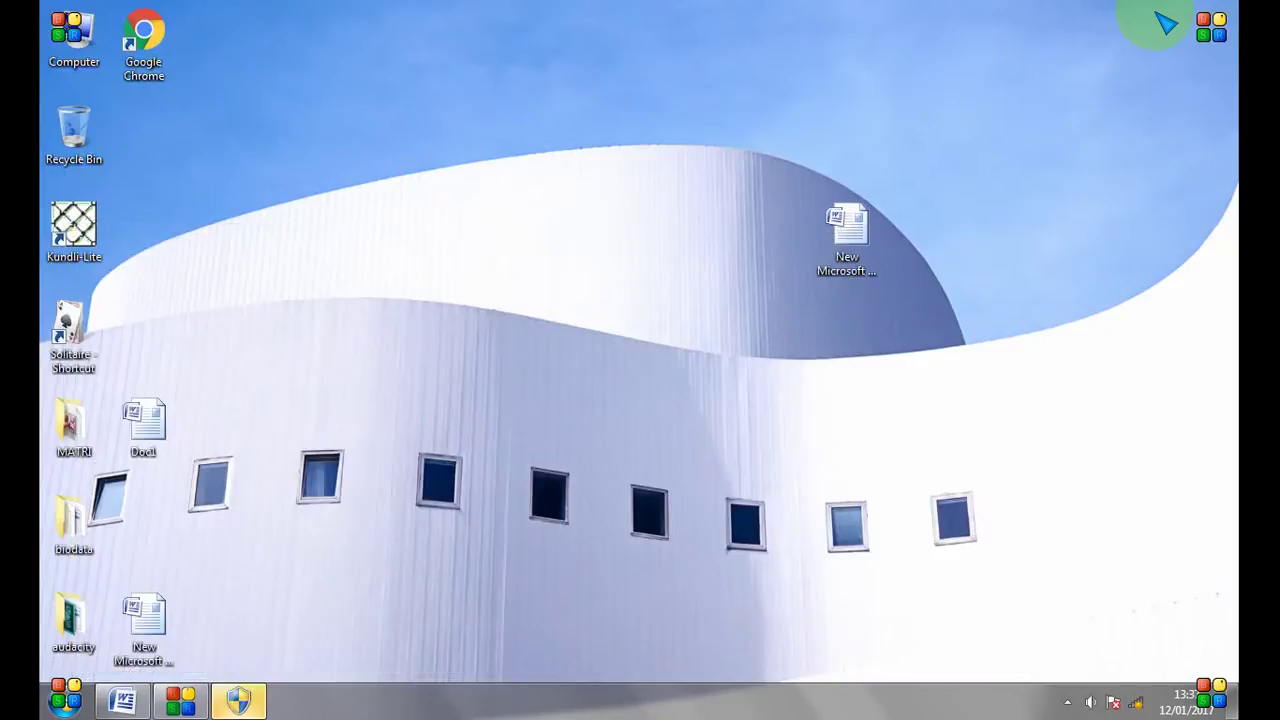
{"action": "left_click", "coordinate": [124, 702]}
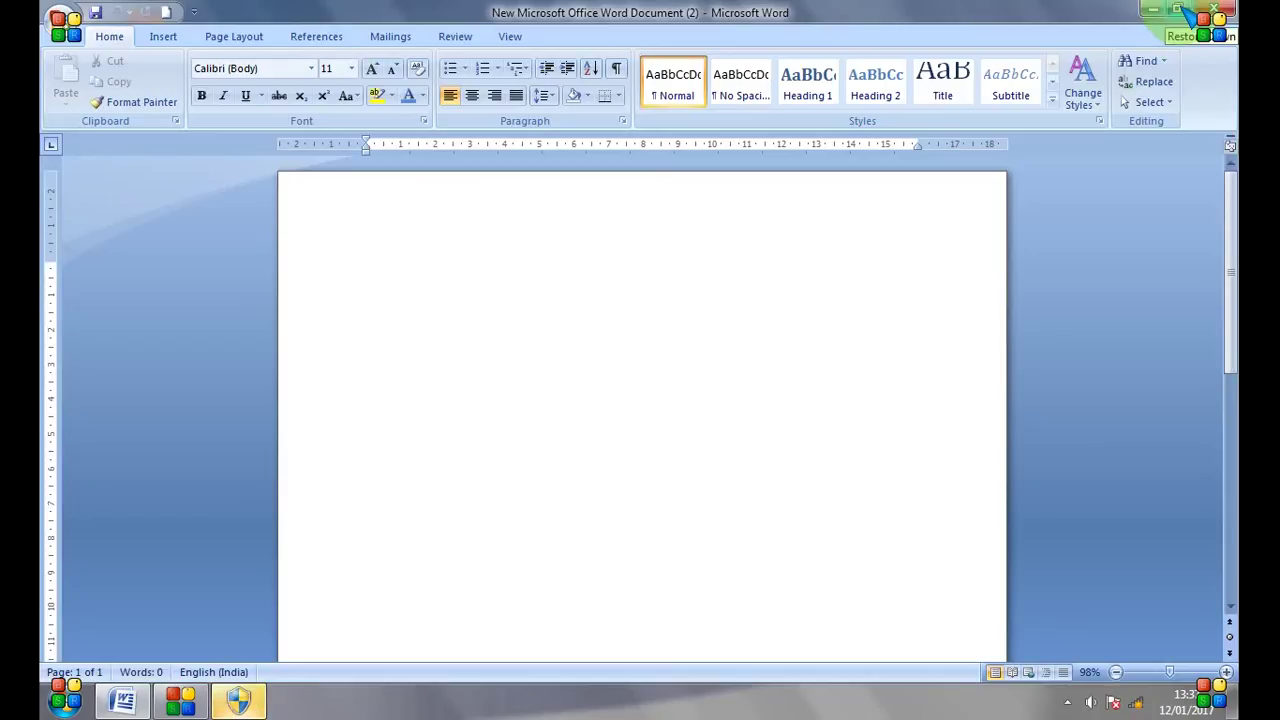
{"action": "left_click", "coordinate": [1181, 11]}
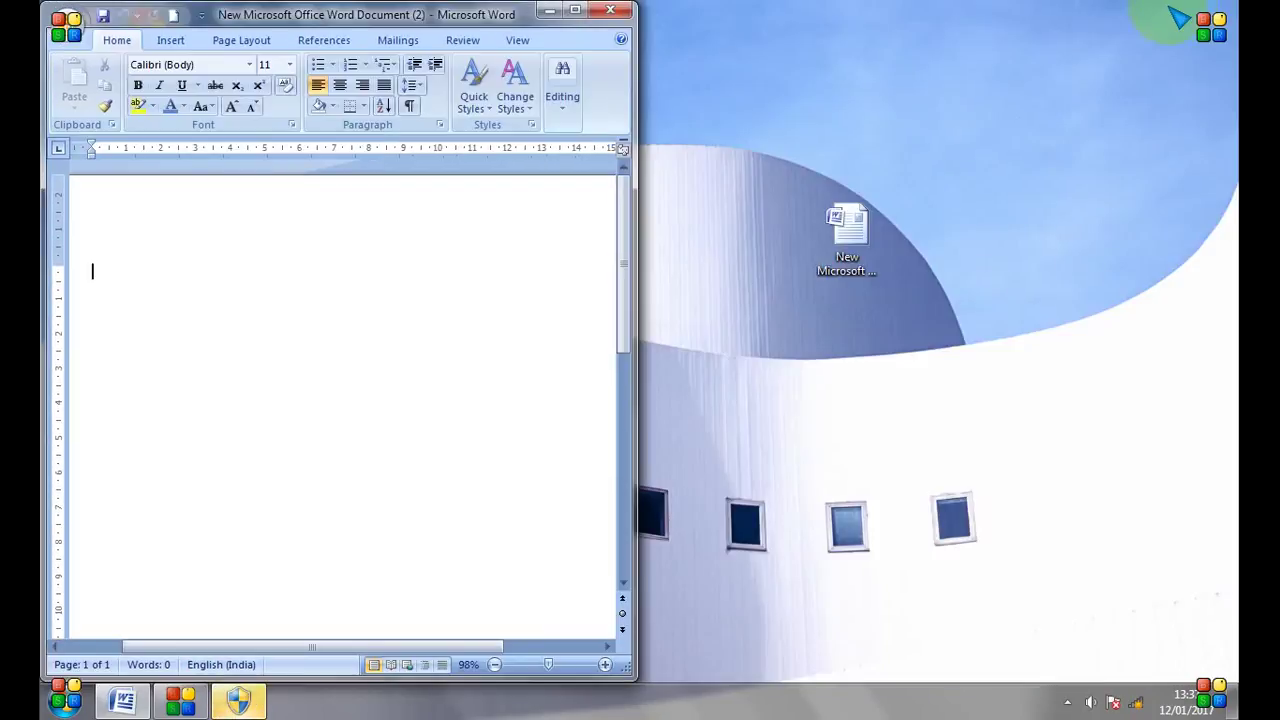
{"action": "left_click", "coordinate": [575, 10]}
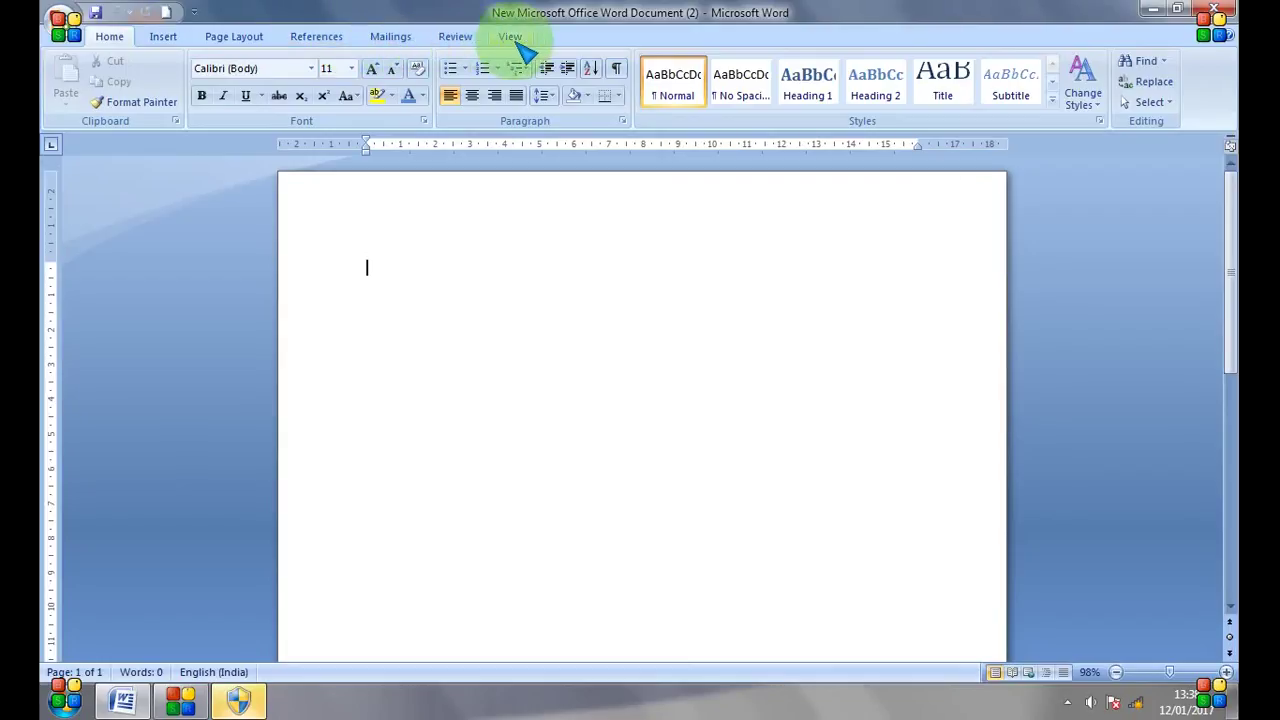
{"action": "left_click", "coordinate": [170, 38]}
{"action": "left_click", "coordinate": [240, 38]}
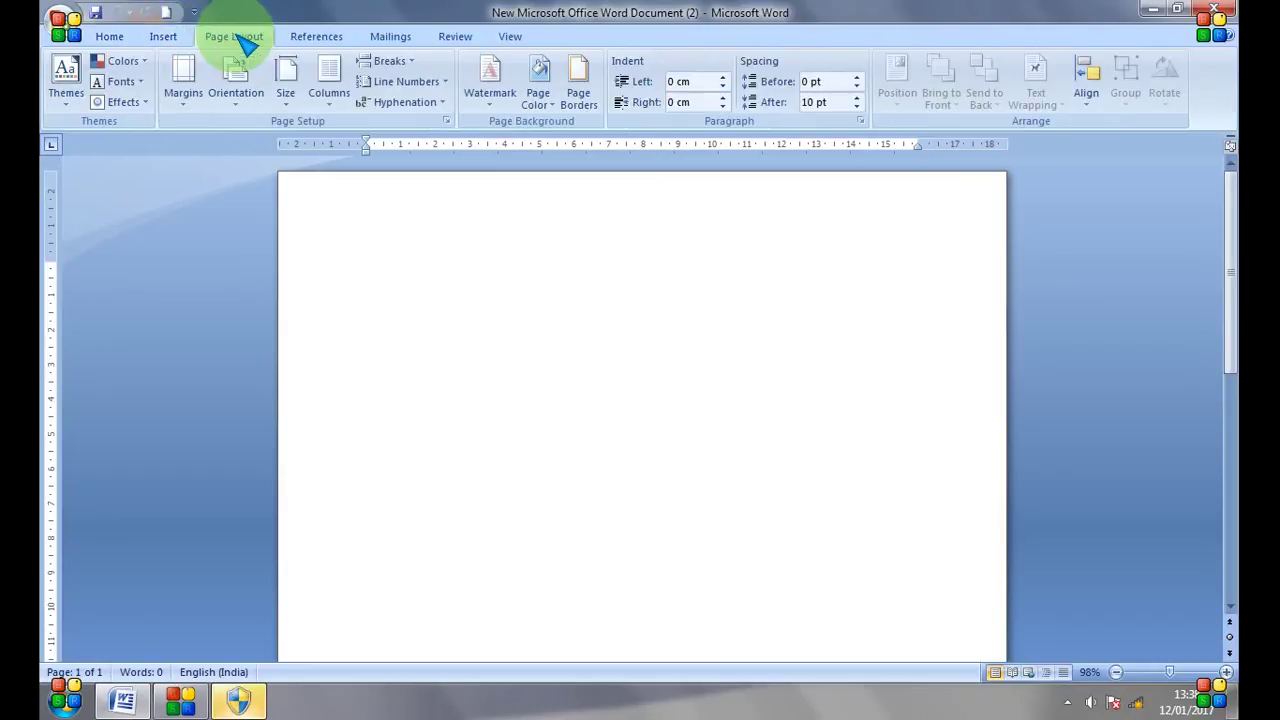
{"action": "left_click", "coordinate": [316, 38]}
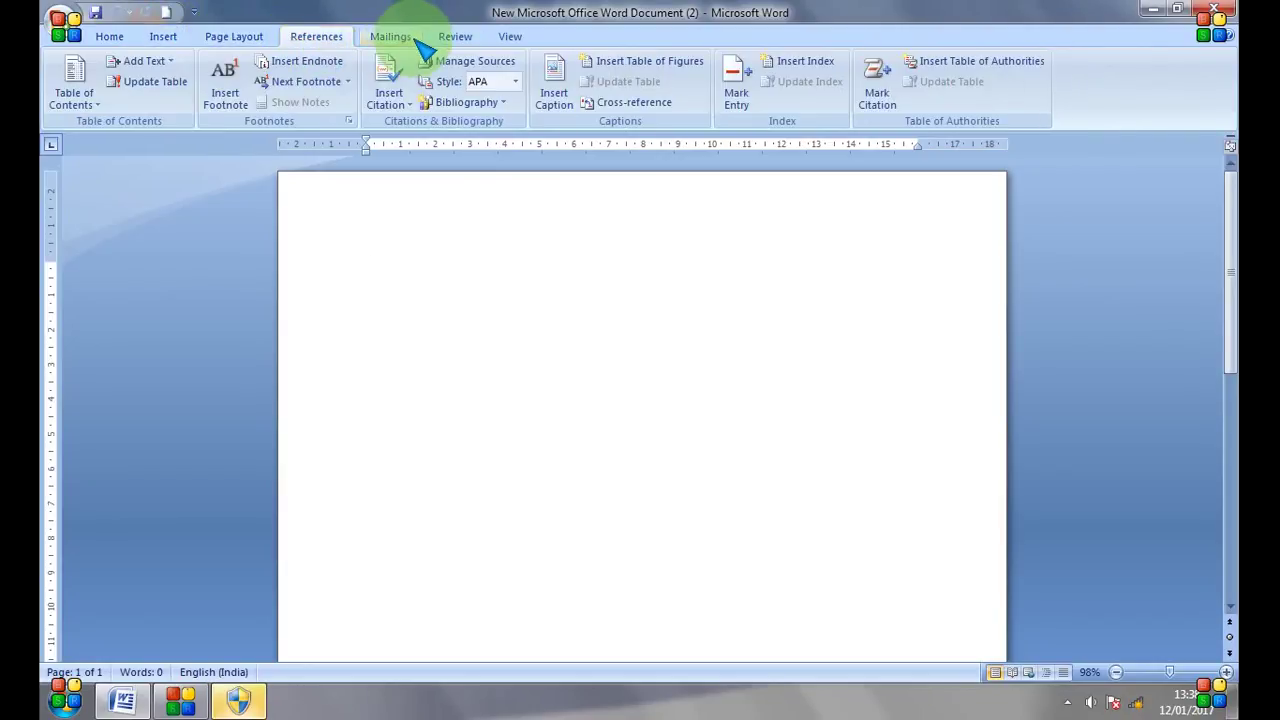
{"action": "left_click", "coordinate": [392, 38]}
{"action": "left_click", "coordinate": [458, 40]}
{"action": "left_click", "coordinate": [506, 40]}
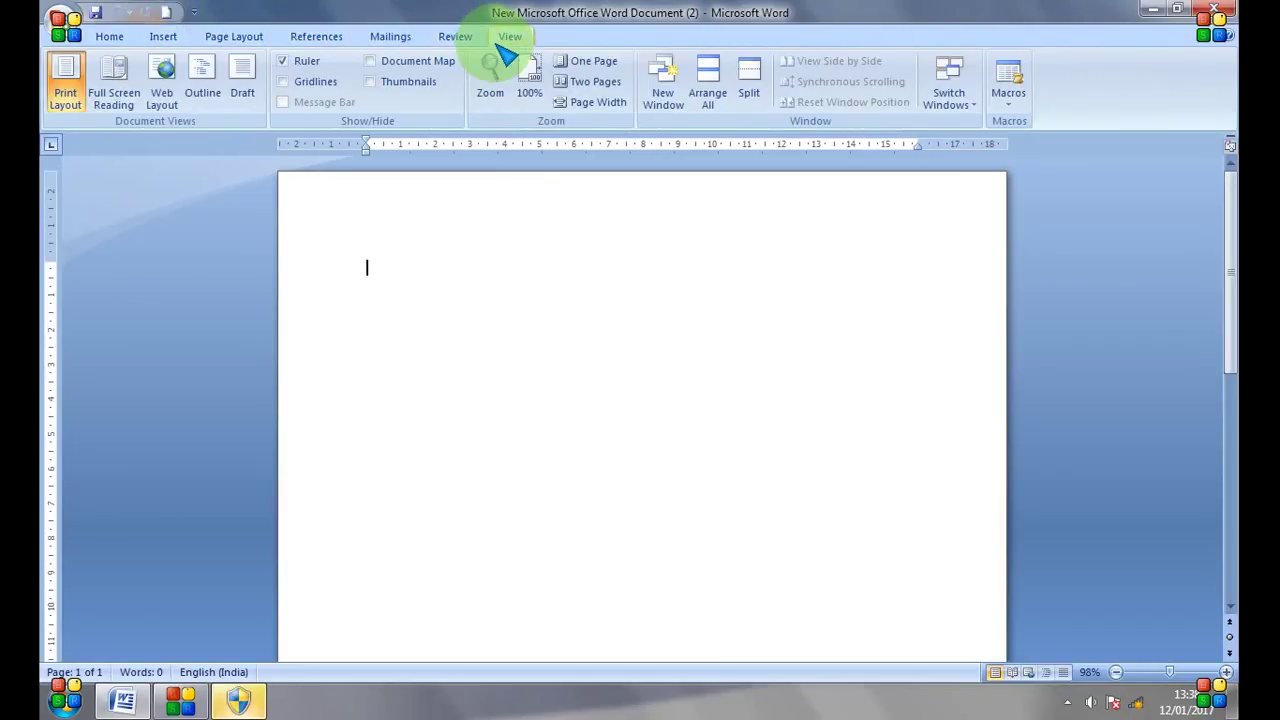
{"action": "left_click", "coordinate": [1228, 36]}
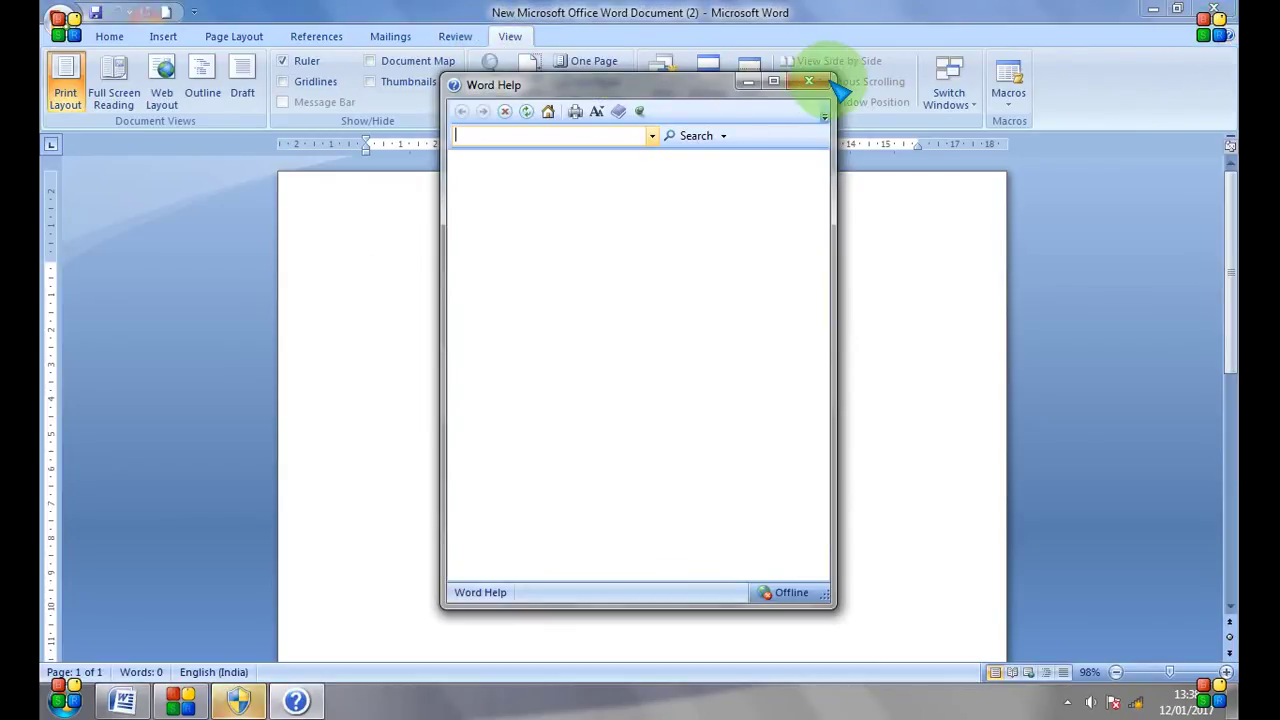
{"action": "left_click", "coordinate": [809, 82]}
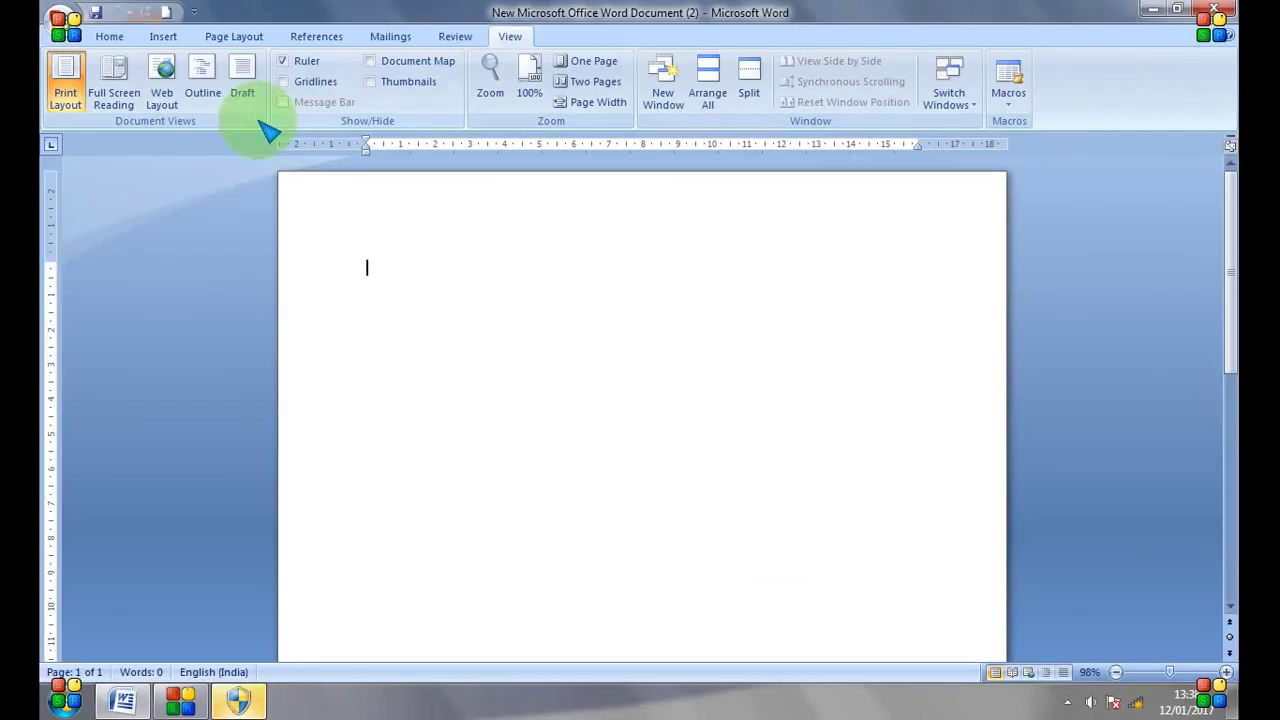
{"action": "left_click", "coordinate": [108, 36]}
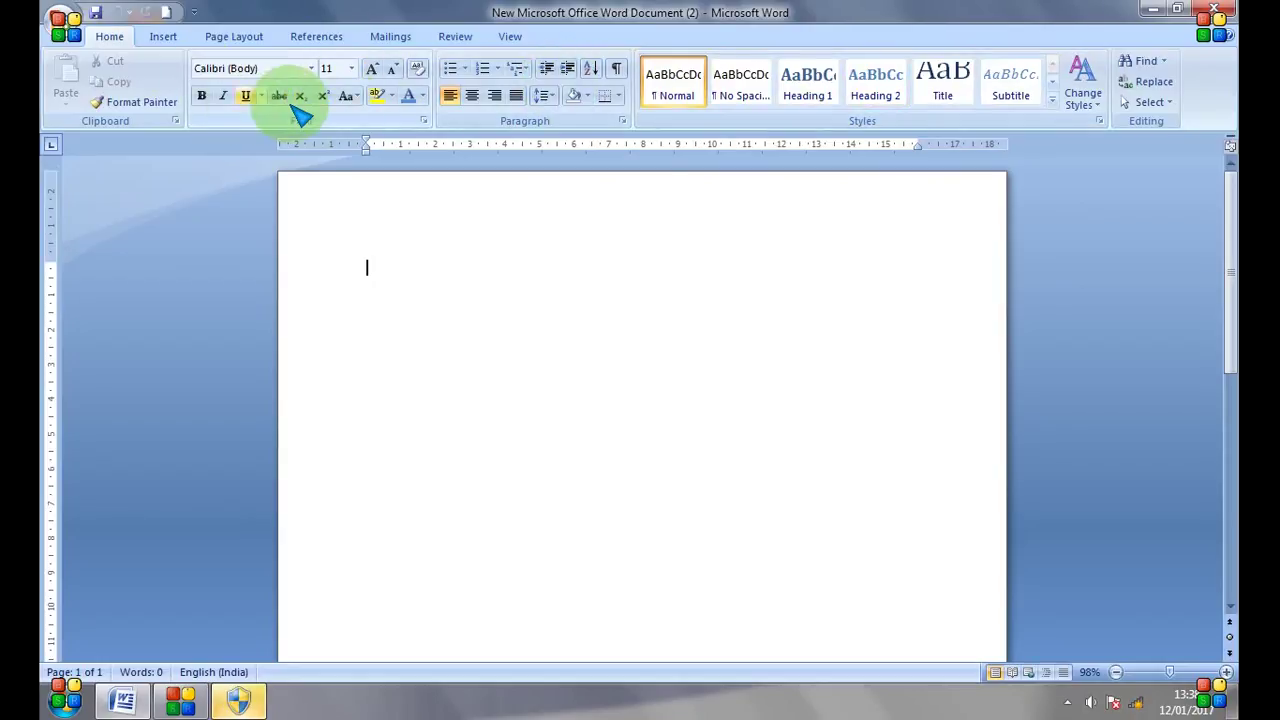
- Return to Word and drop down the Home tab's Font name list
{"action": "left_click", "coordinate": [190, 704]}
{"action": "left_click", "coordinate": [328, 428]}
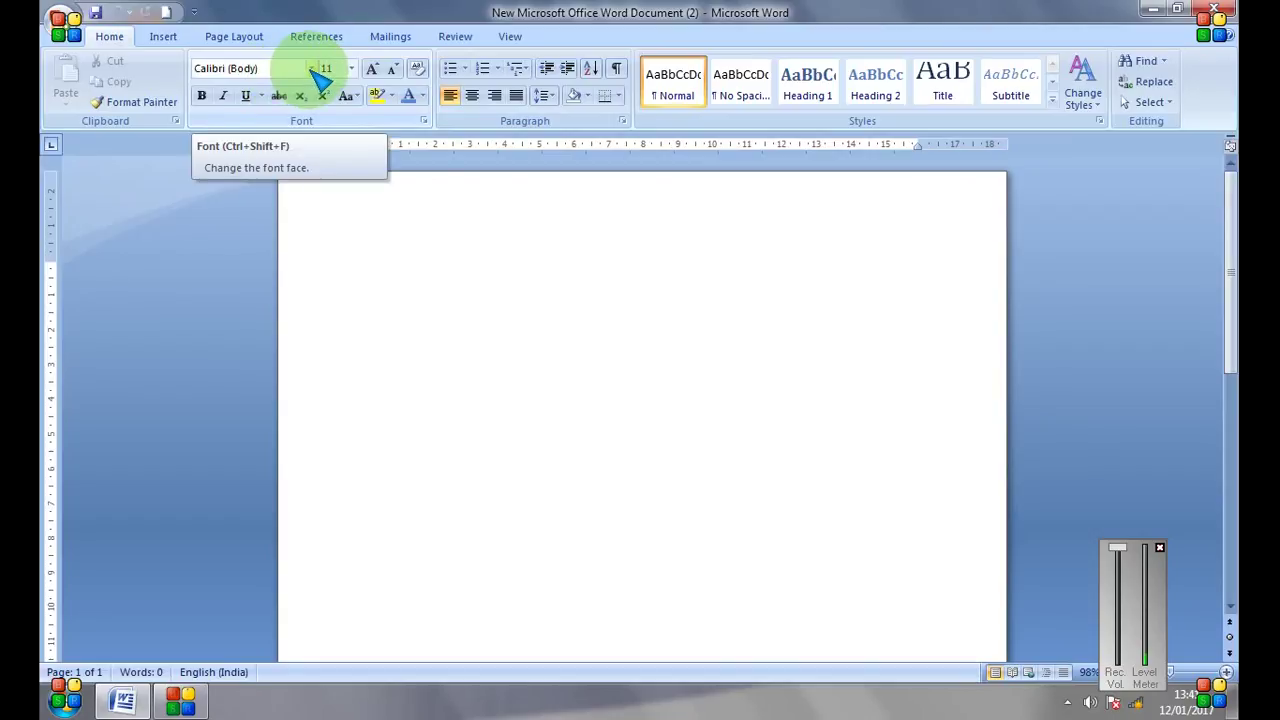
{"action": "left_click", "coordinate": [312, 68]}
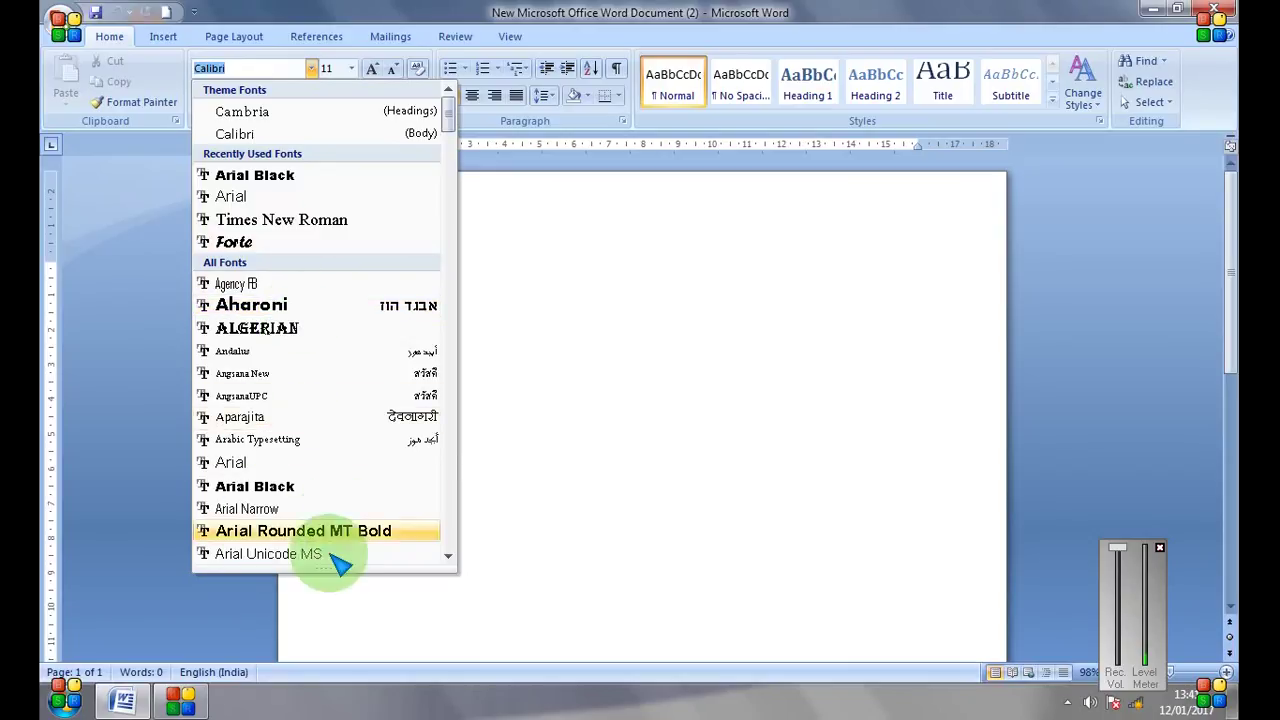
- Close the font list by clicking the page, keeping Calibri 11
{"action": "left_click", "coordinate": [655, 285]}
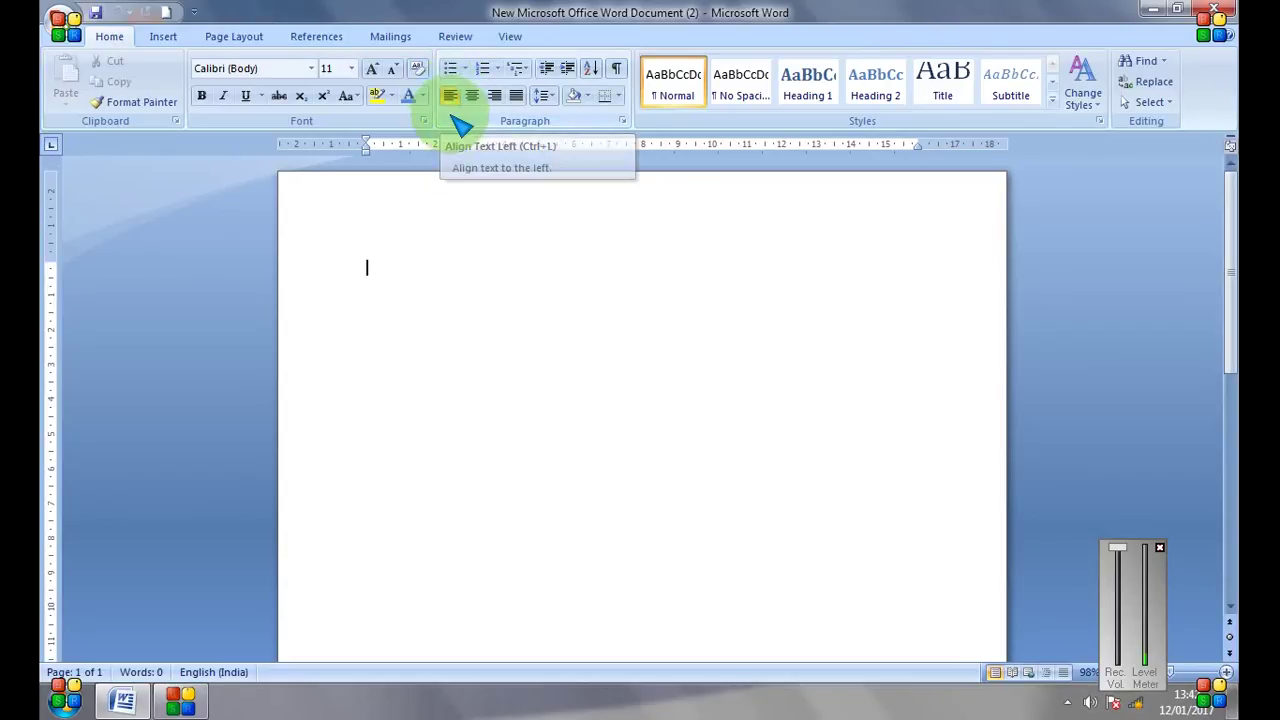
{"action": "left_click", "coordinate": [453, 97]}
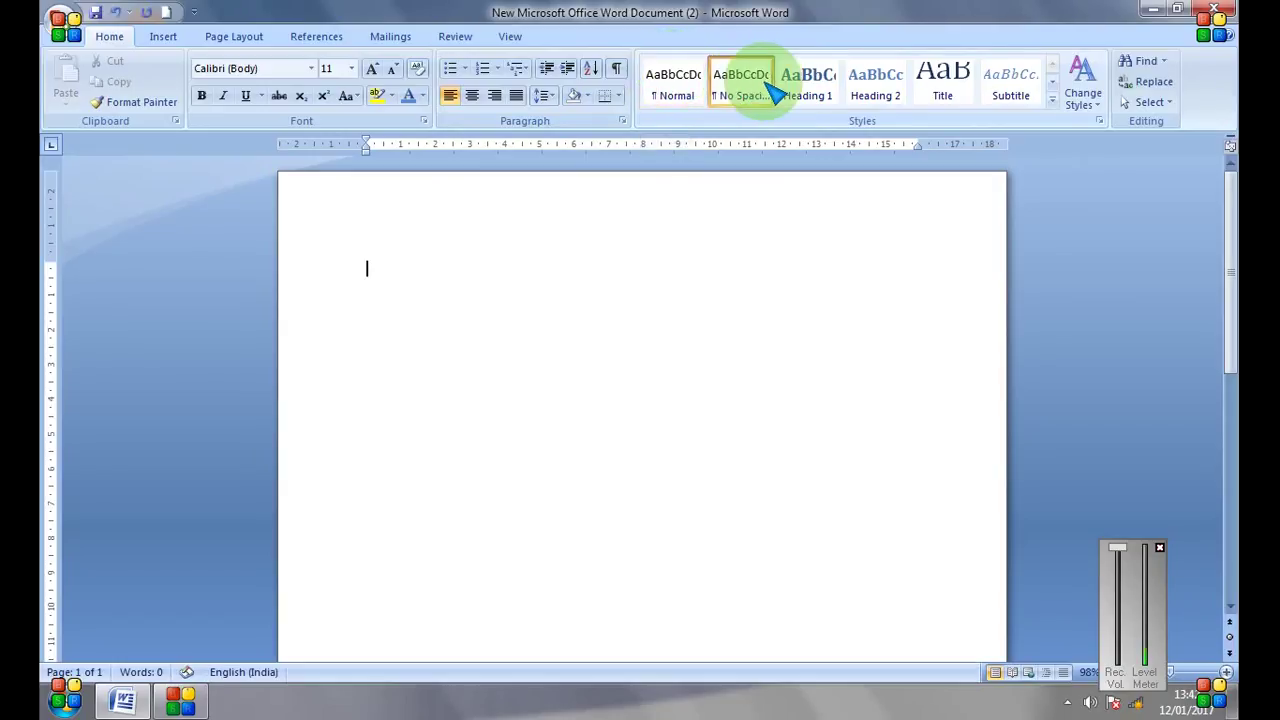
- Apply Heading 1, then Heading 2, and enter the line 'This is computer knoweledge'
{"action": "left_click", "coordinate": [812, 95]}
{"action": "left_click", "coordinate": [897, 90]}
{"action": "type", "text": "This is computer knowledege"}
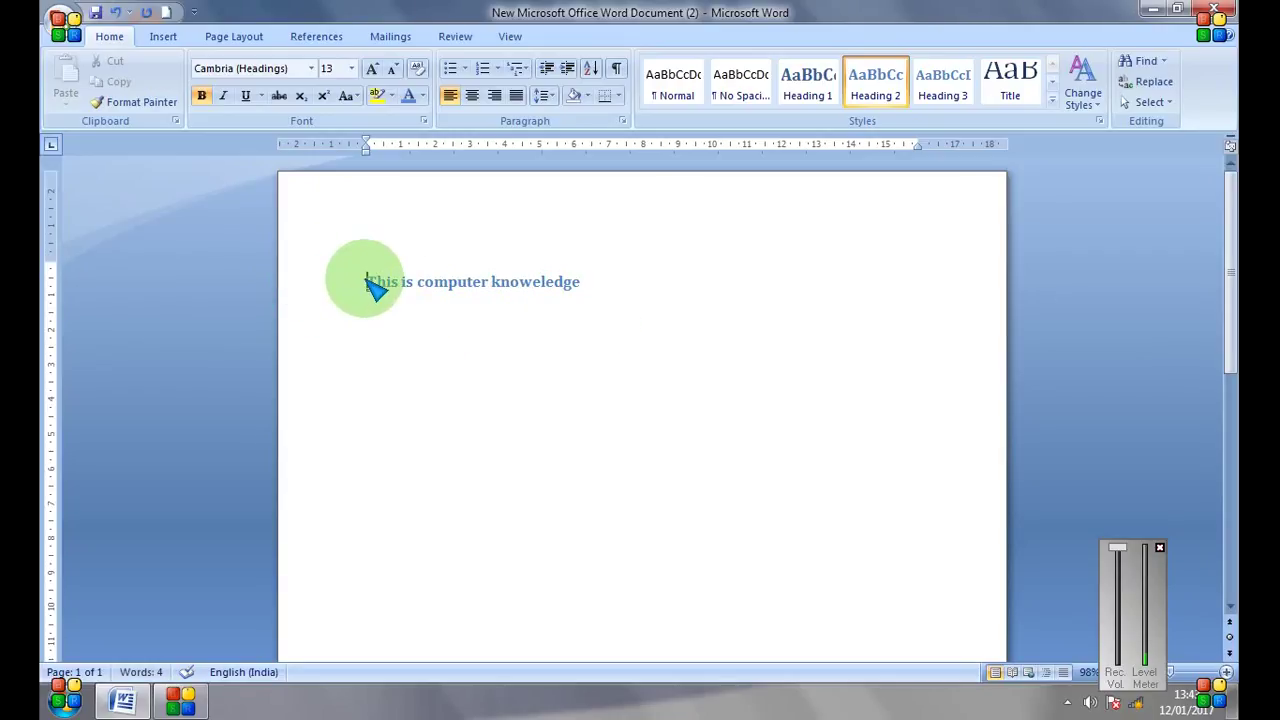
{"action": "left_click_drag", "start_coordinate": [368, 284], "coordinate": [603, 296]}
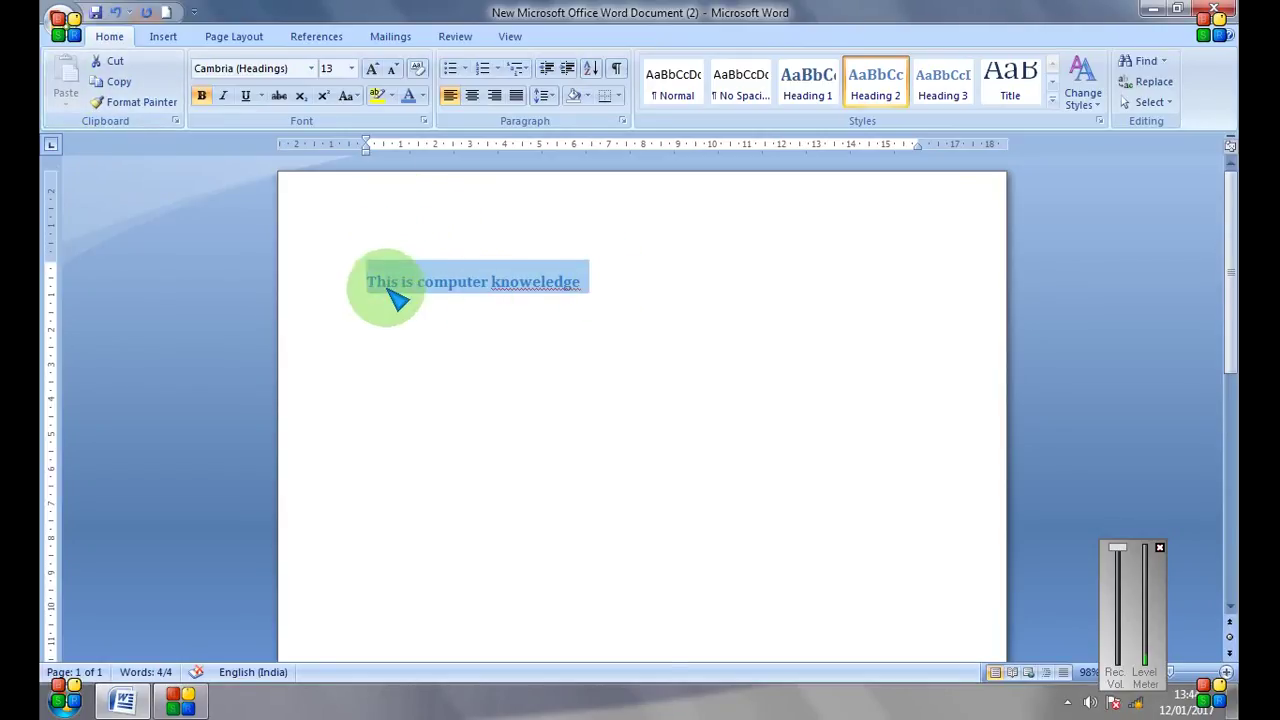
{"action": "left_click", "coordinate": [404, 330]}
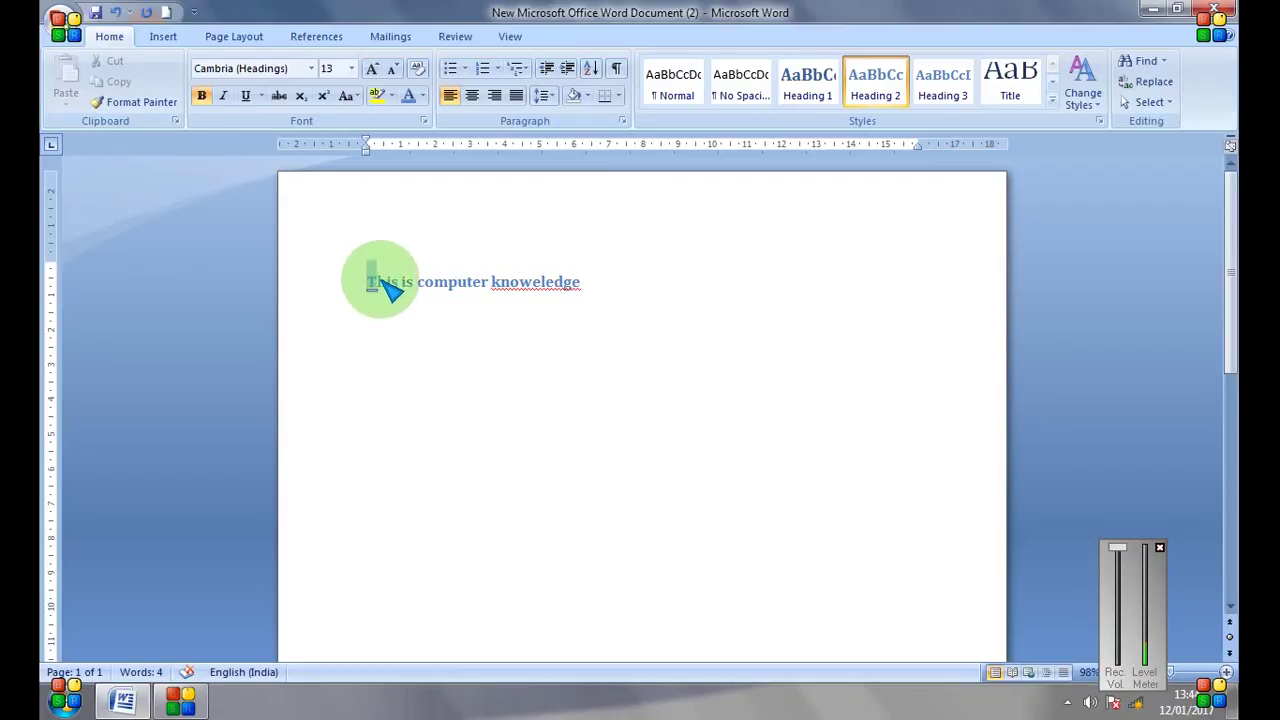
{"action": "left_click_drag", "start_coordinate": [370, 284], "coordinate": [597, 300]}
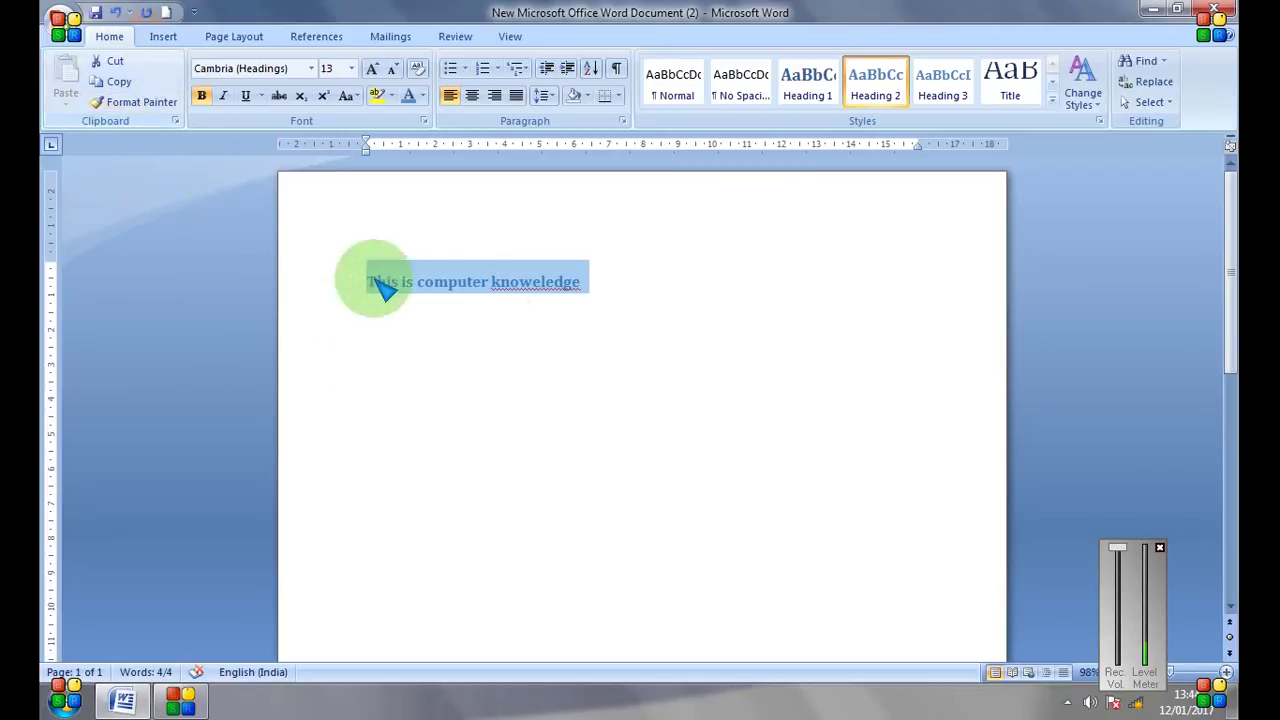
{"action": "left_click", "coordinate": [605, 289]}
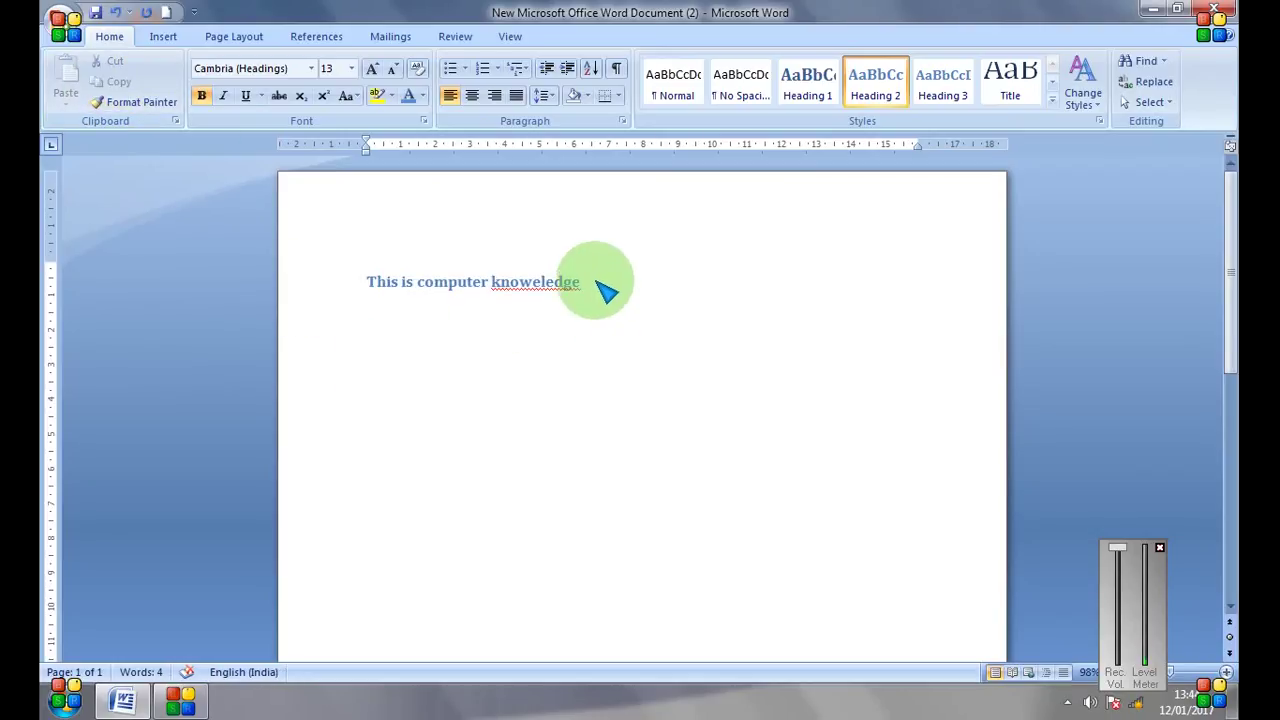
{"action": "left_click_drag", "start_coordinate": [366, 281], "coordinate": [558, 285]}
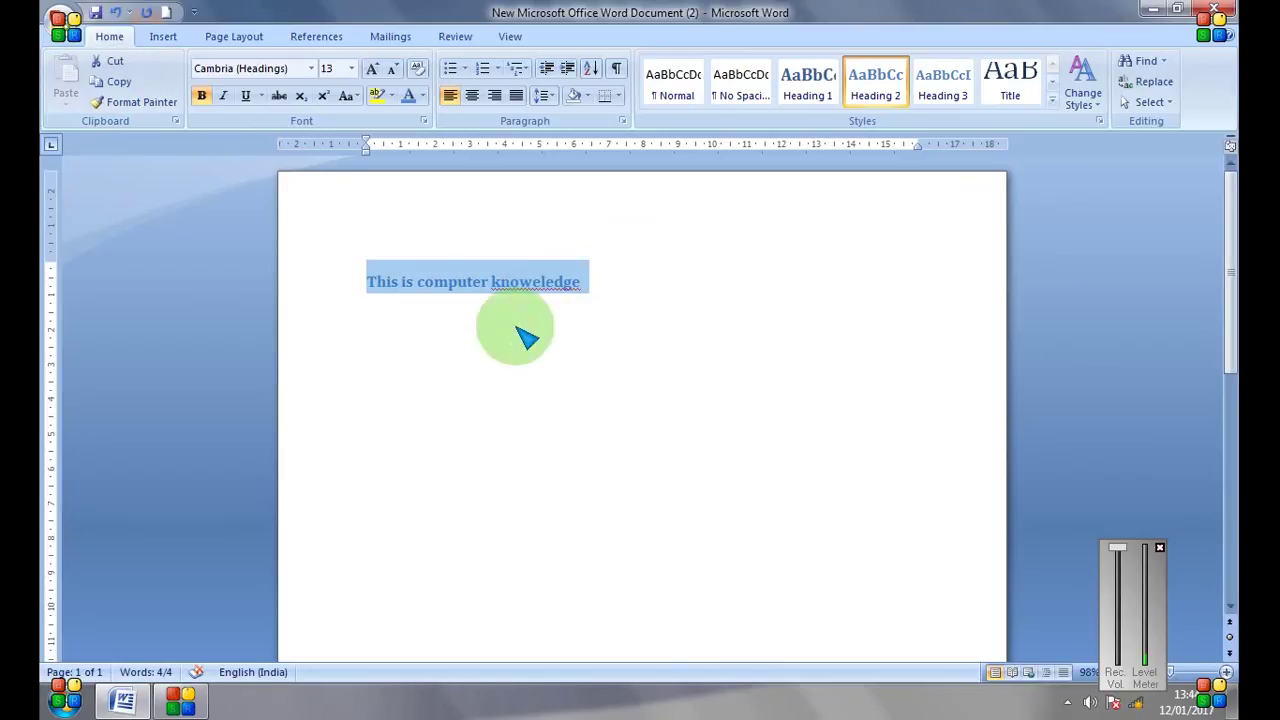
{"action": "left_click", "coordinate": [380, 343]}
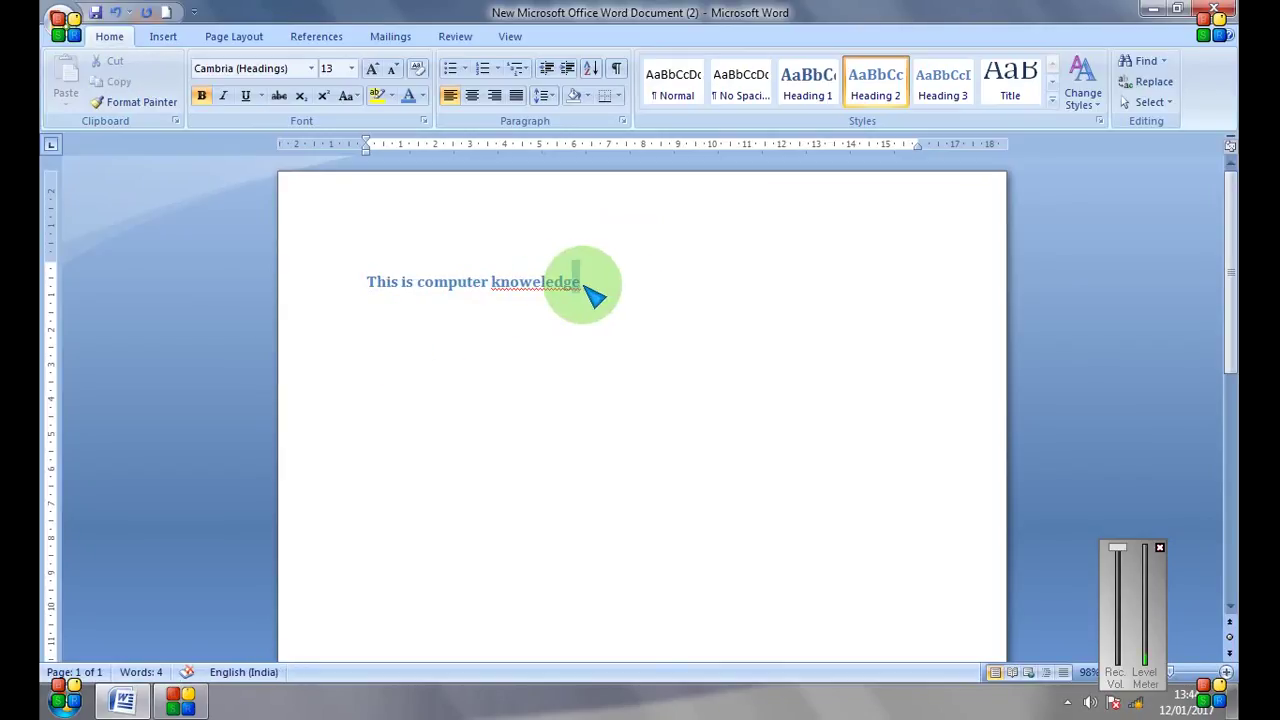
- End the heading so AutoCorrect fixes 'knowledge', leaving an empty Normal line below
{"action": "key", "text": "Return"}
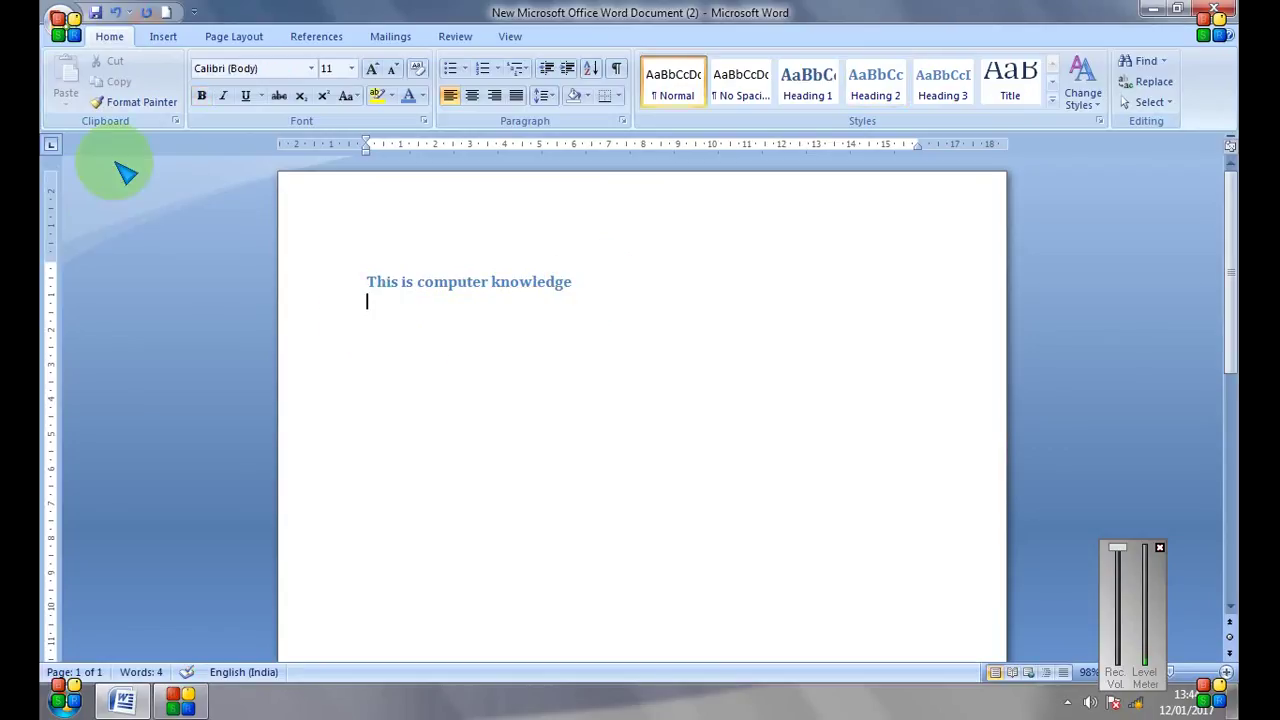
{"action": "right_click", "coordinate": [397, 327]}
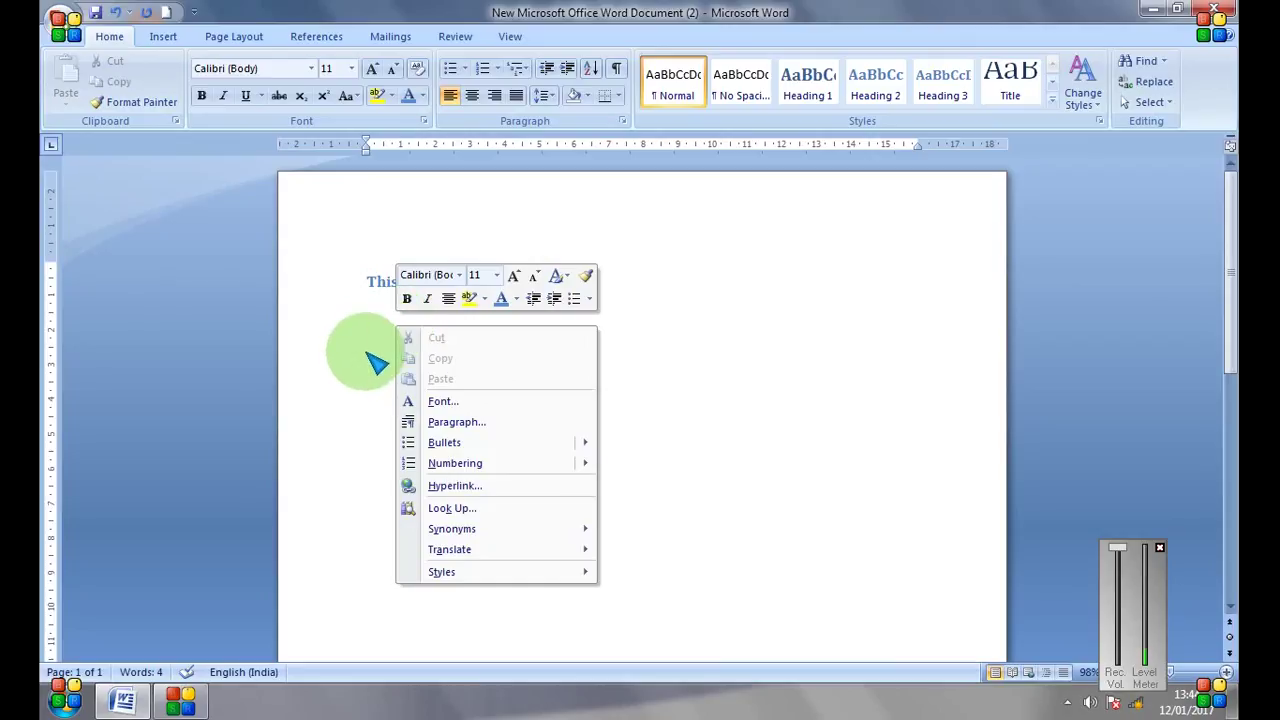
{"action": "left_click", "coordinate": [370, 307]}
{"action": "left_click_drag", "start_coordinate": [367, 283], "coordinate": [600, 290]}
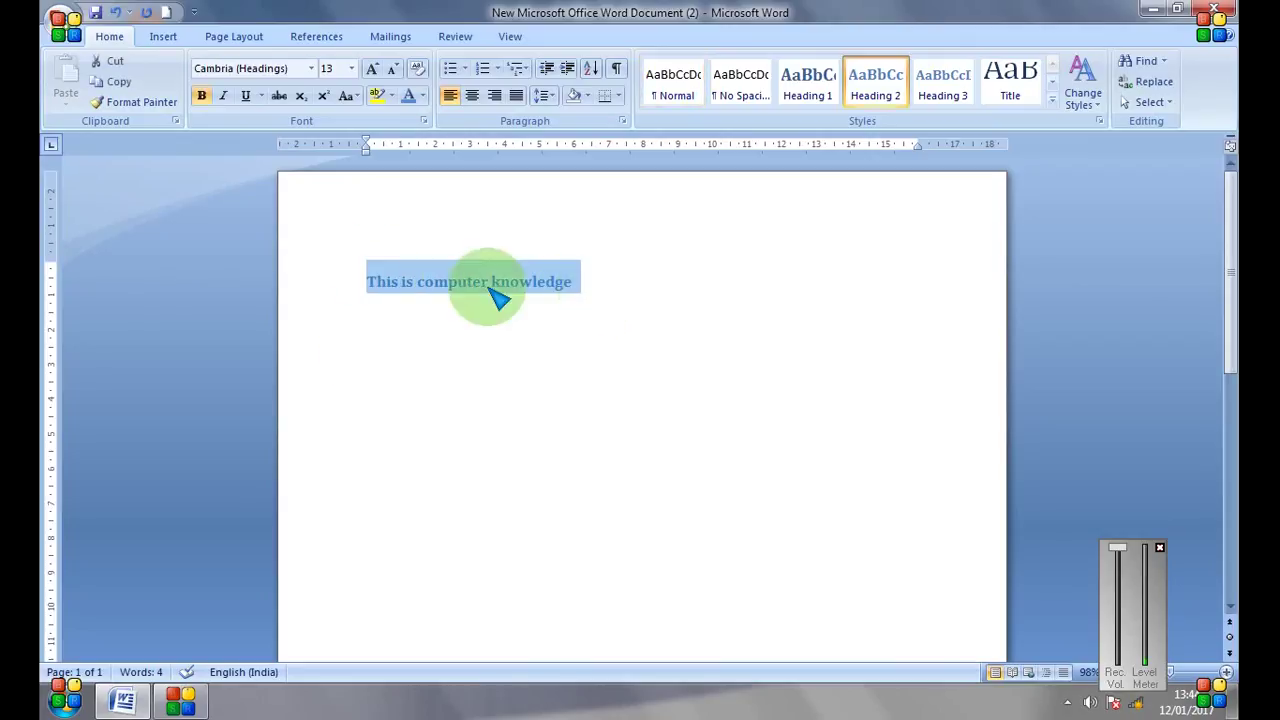
{"action": "left_click", "coordinate": [120, 702]}
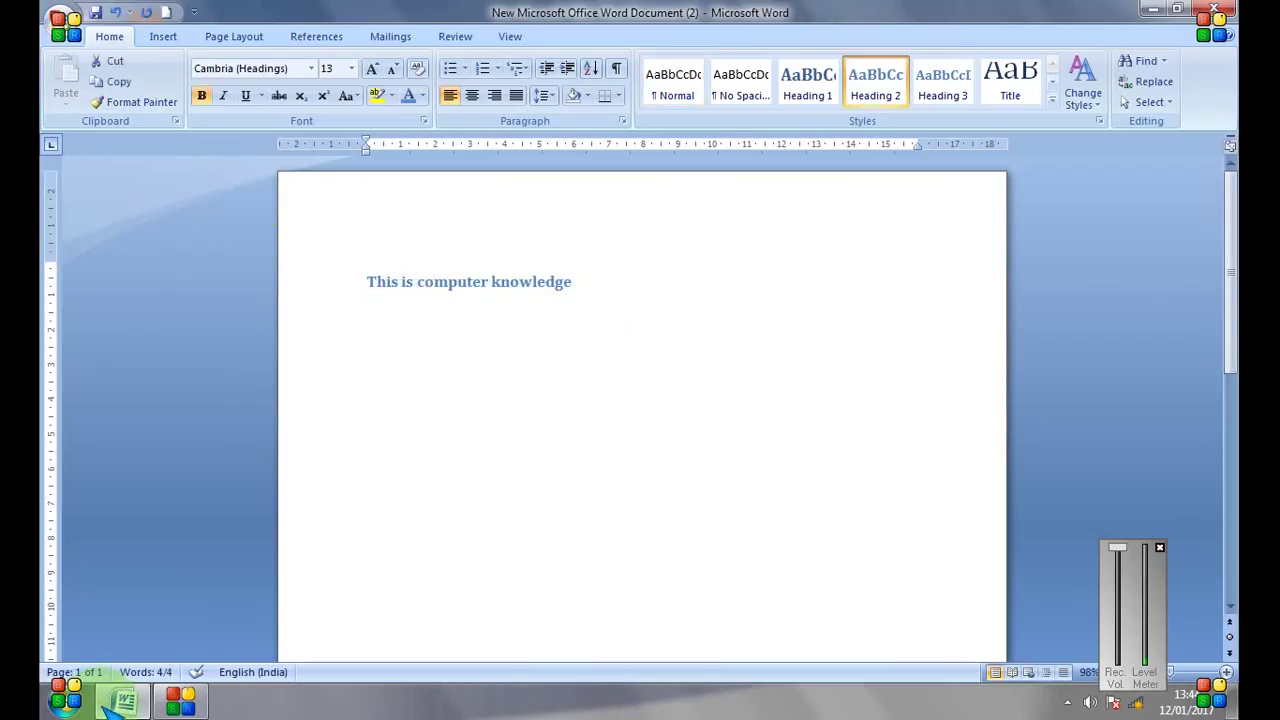
{"action": "left_click", "coordinate": [120, 702]}
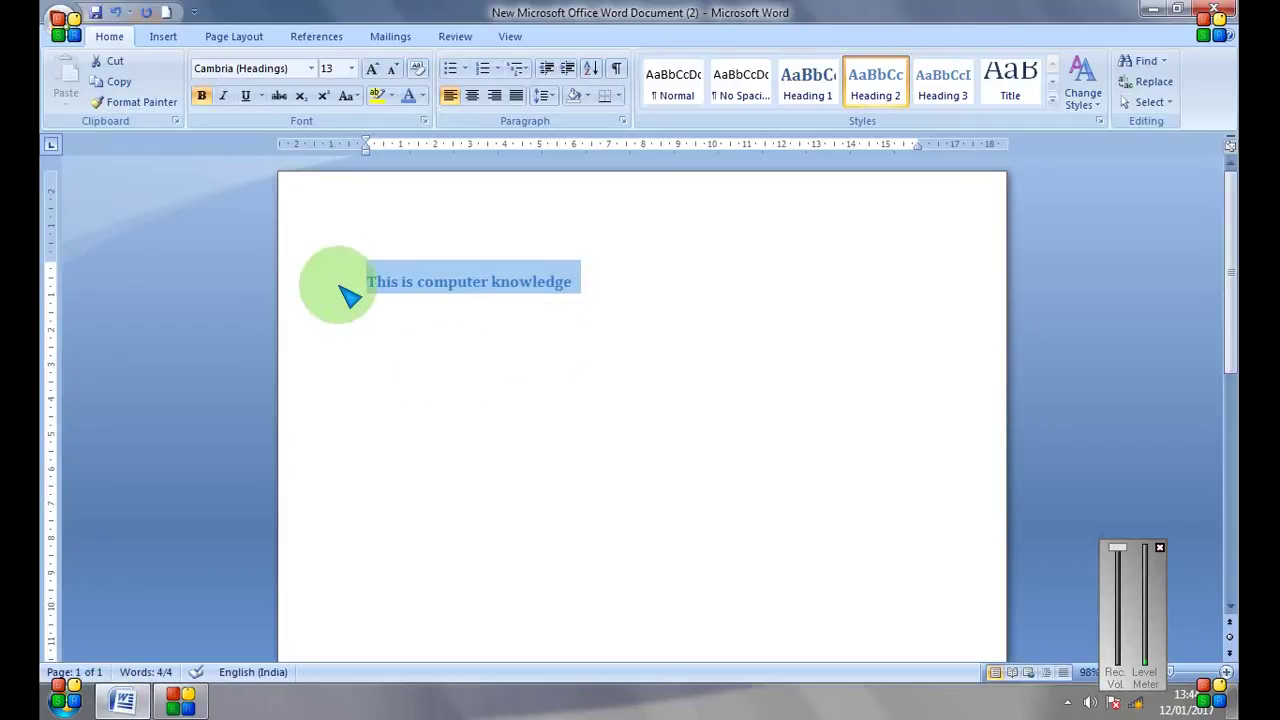
{"action": "left_click", "coordinate": [400, 335]}
- Check the shortcut menus on the empty line and the Insert tab, then return to Home
{"action": "right_click", "coordinate": [400, 325]}
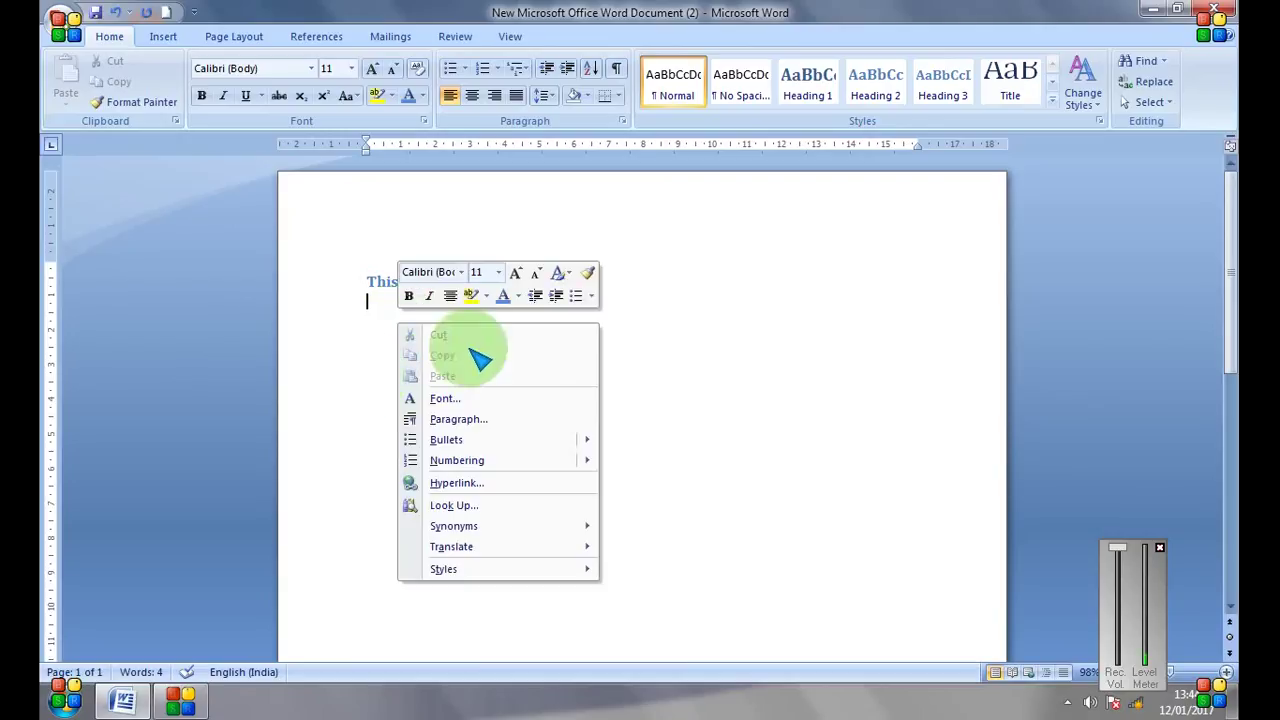
{"action": "left_click", "coordinate": [678, 320]}
{"action": "right_click", "coordinate": [678, 320]}
{"action": "left_click", "coordinate": [605, 345]}
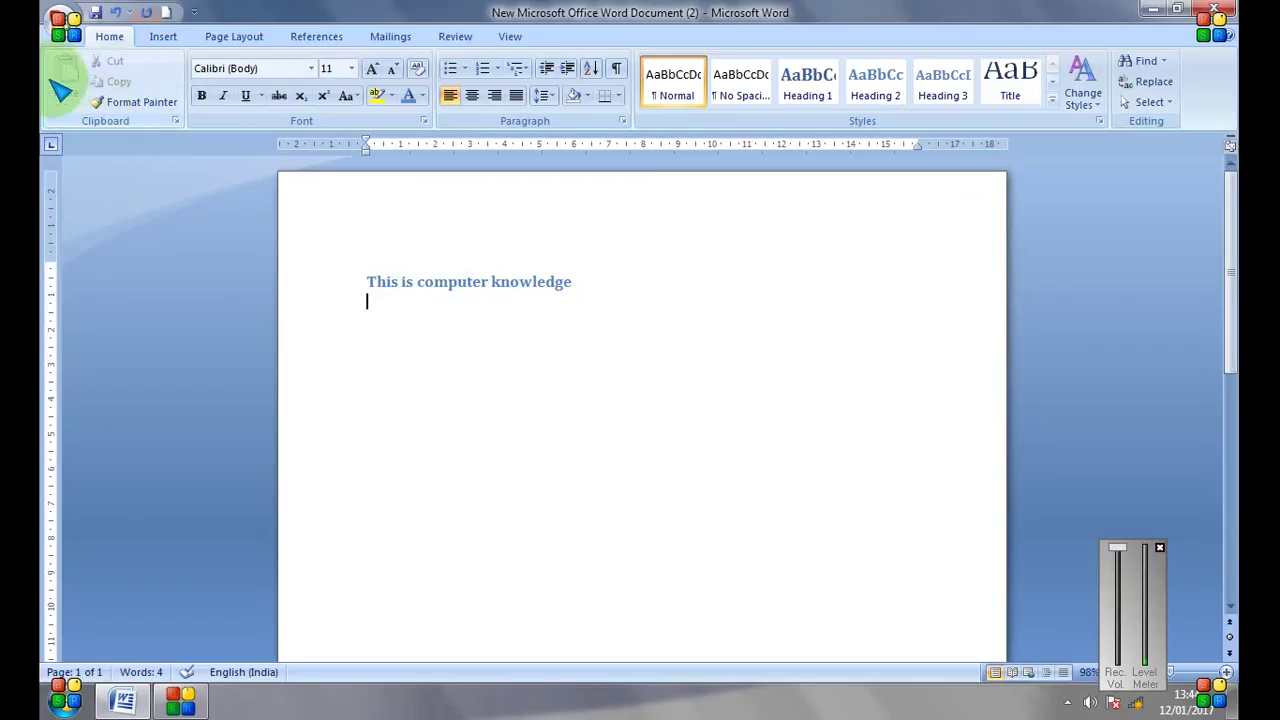
{"action": "left_click", "coordinate": [163, 36]}
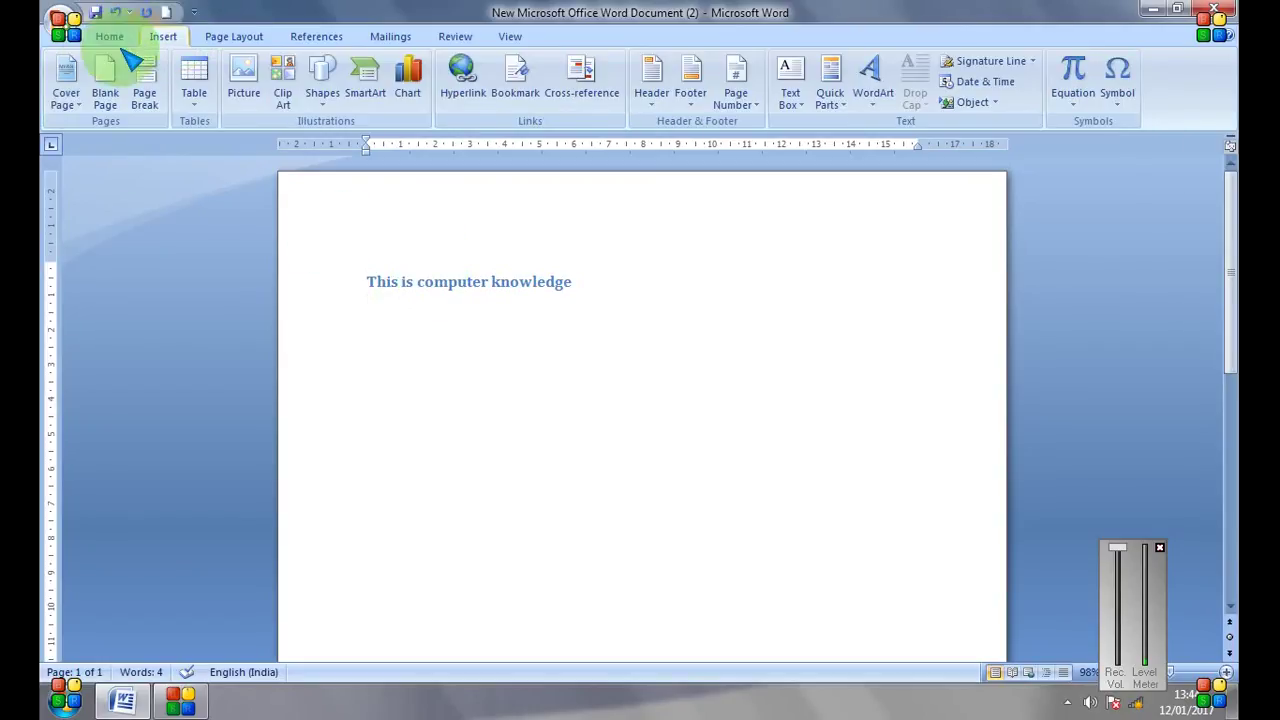
{"action": "left_click", "coordinate": [110, 38]}
- Apply Heading 2 to 'This is computer knowledge' with Ctrl+Alt+2 and copy it
{"action": "left_click_drag", "start_coordinate": [620, 287], "coordinate": [364, 292]}
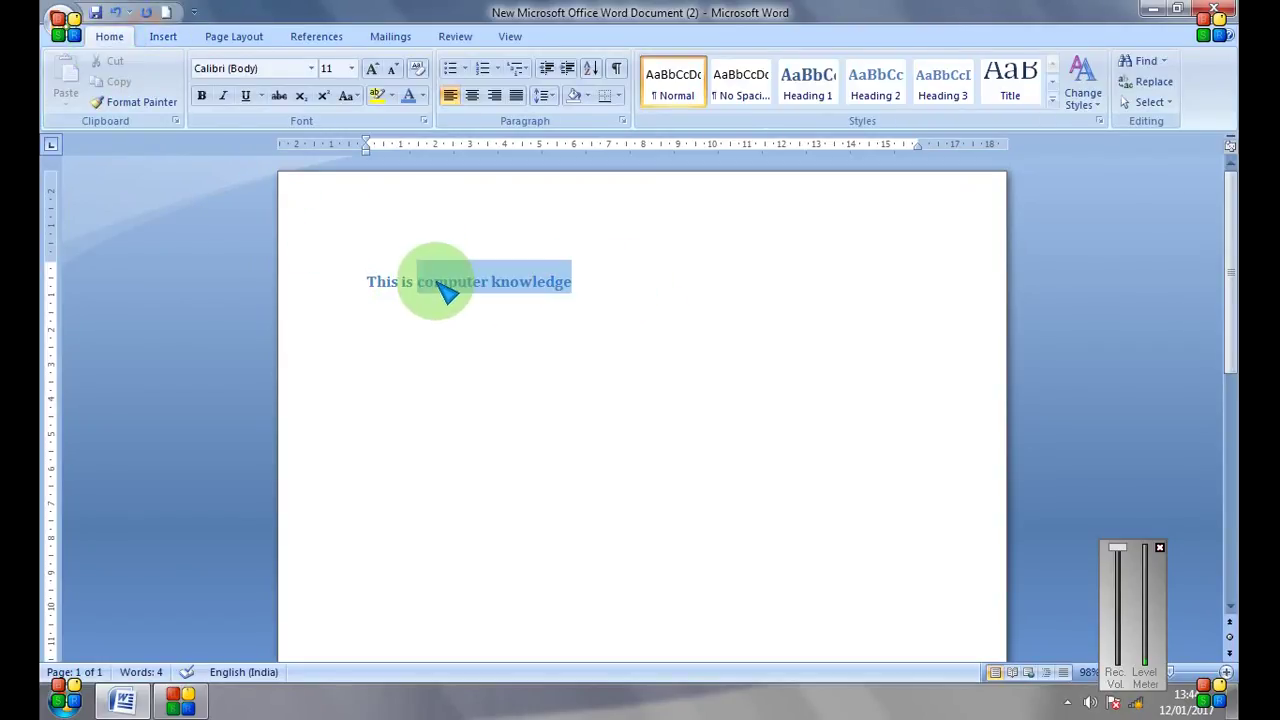
{"action": "key", "text": "ctrl+alt+2"}
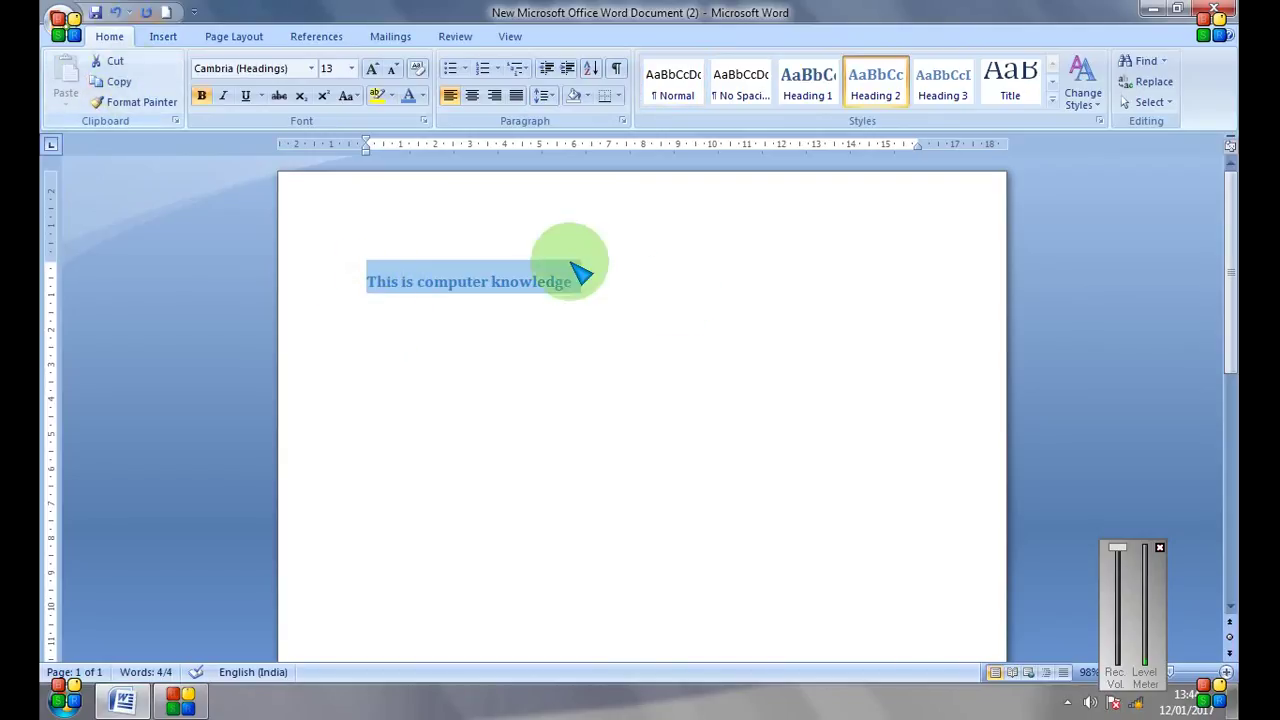
{"action": "left_click", "coordinate": [128, 82]}
{"action": "left_click", "coordinate": [610, 378]}
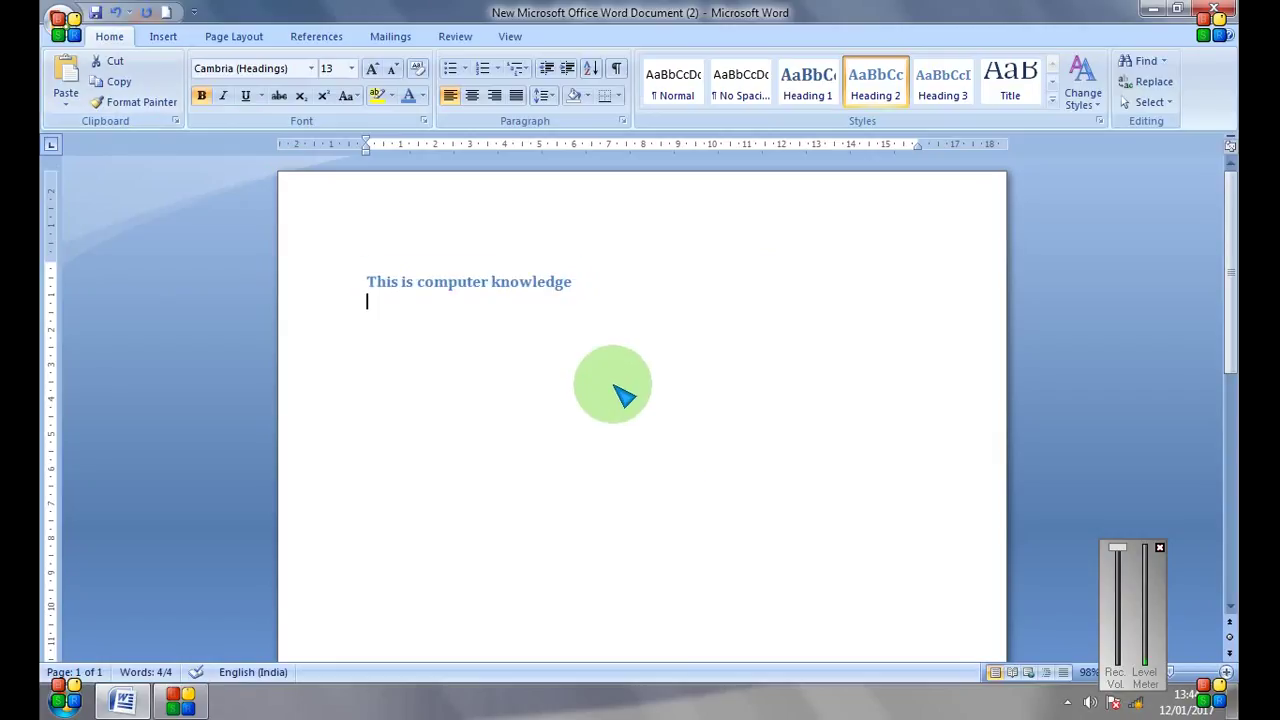
- Reselect the heading line and copy it again from the shortcut menu
{"action": "left_click_drag", "start_coordinate": [366, 281], "coordinate": [612, 288]}
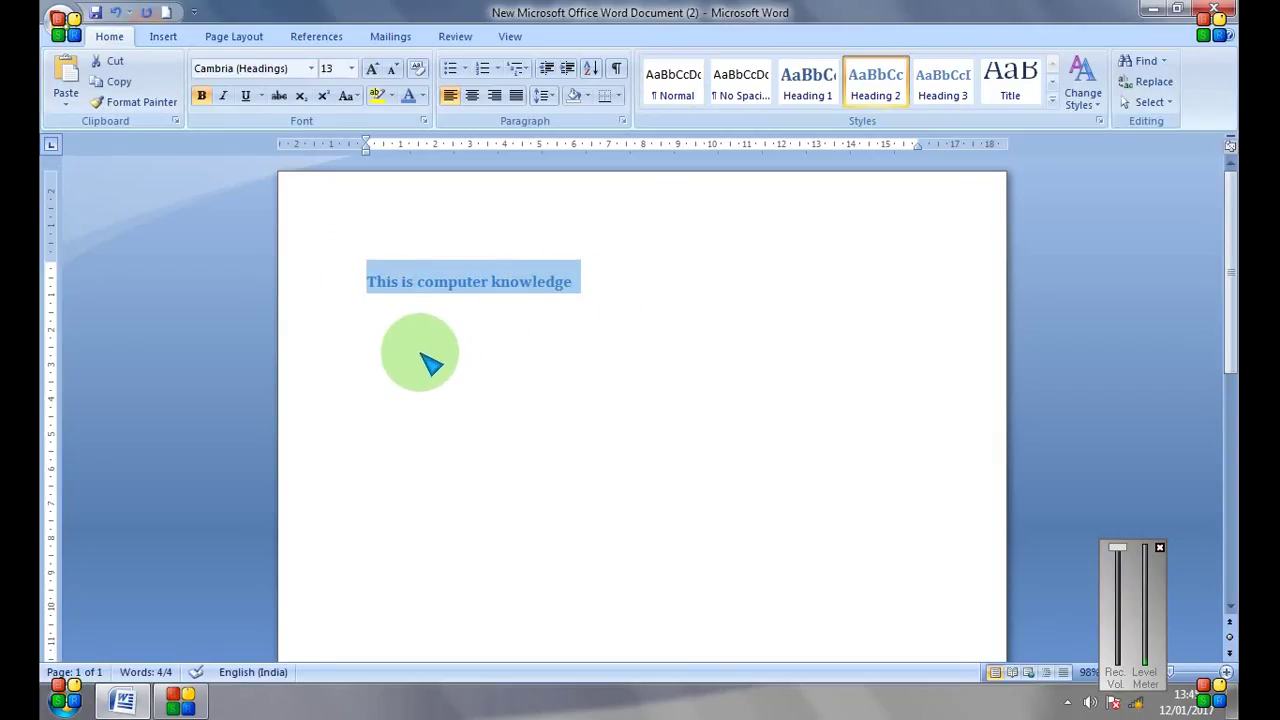
{"action": "left_click", "coordinate": [612, 288]}
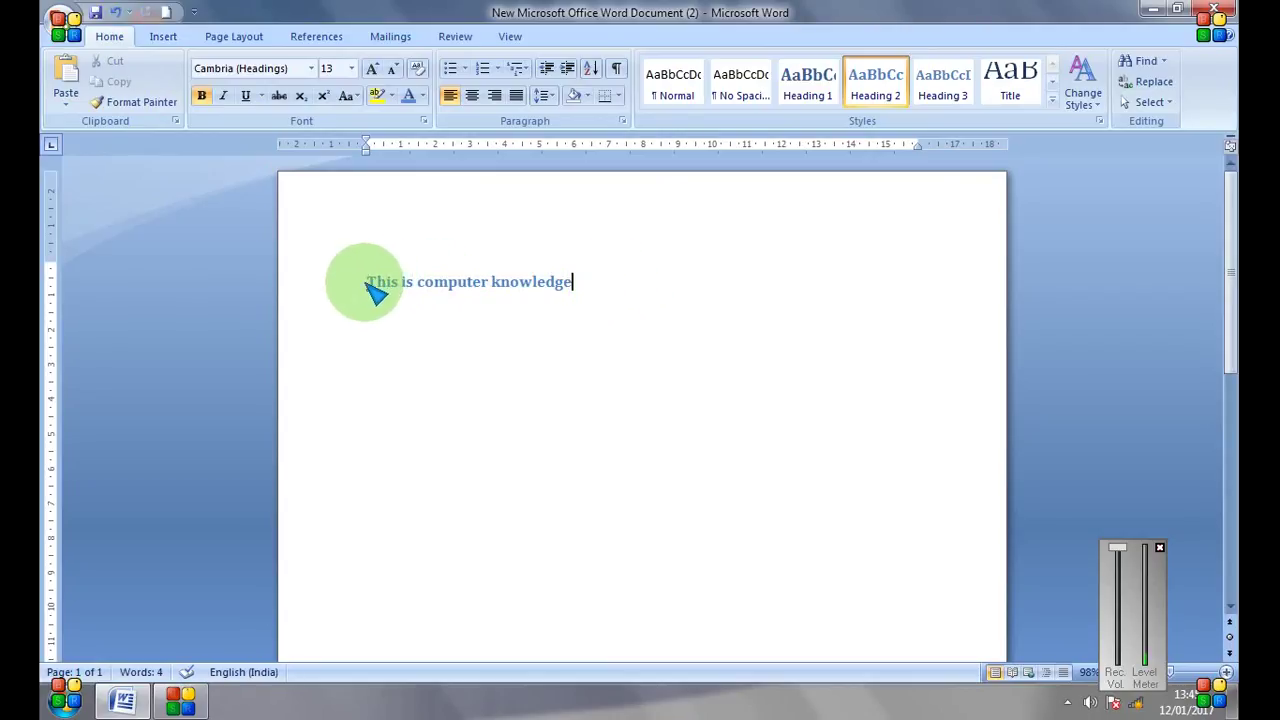
{"action": "left_click_drag", "start_coordinate": [366, 283], "coordinate": [567, 290]}
{"action": "right_click", "coordinate": [494, 283]}
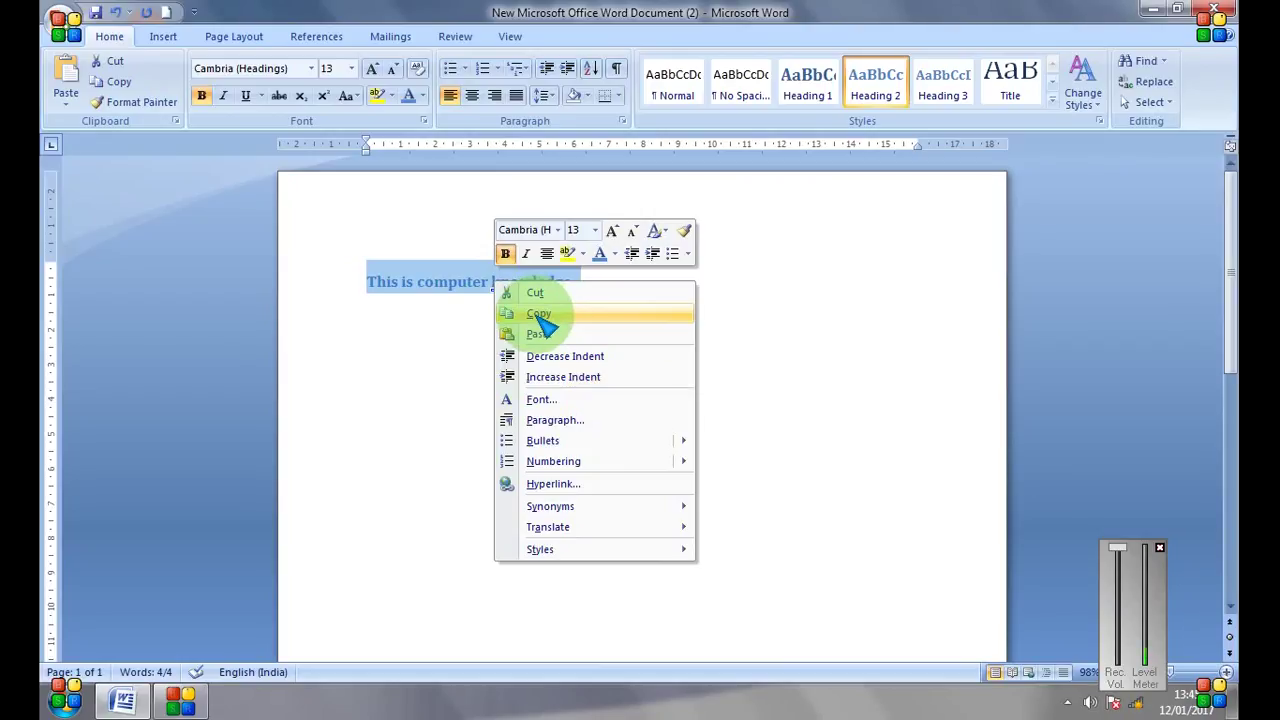
{"action": "left_click", "coordinate": [539, 320]}
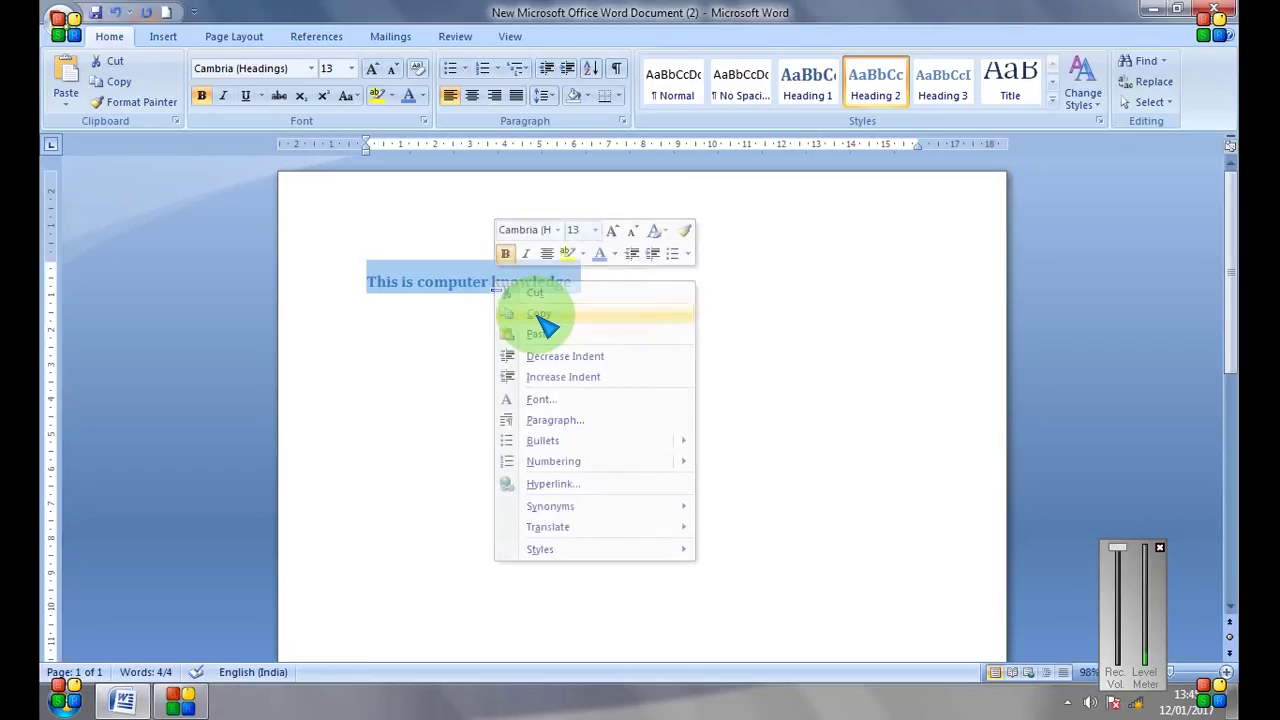
{"action": "left_click", "coordinate": [605, 281]}
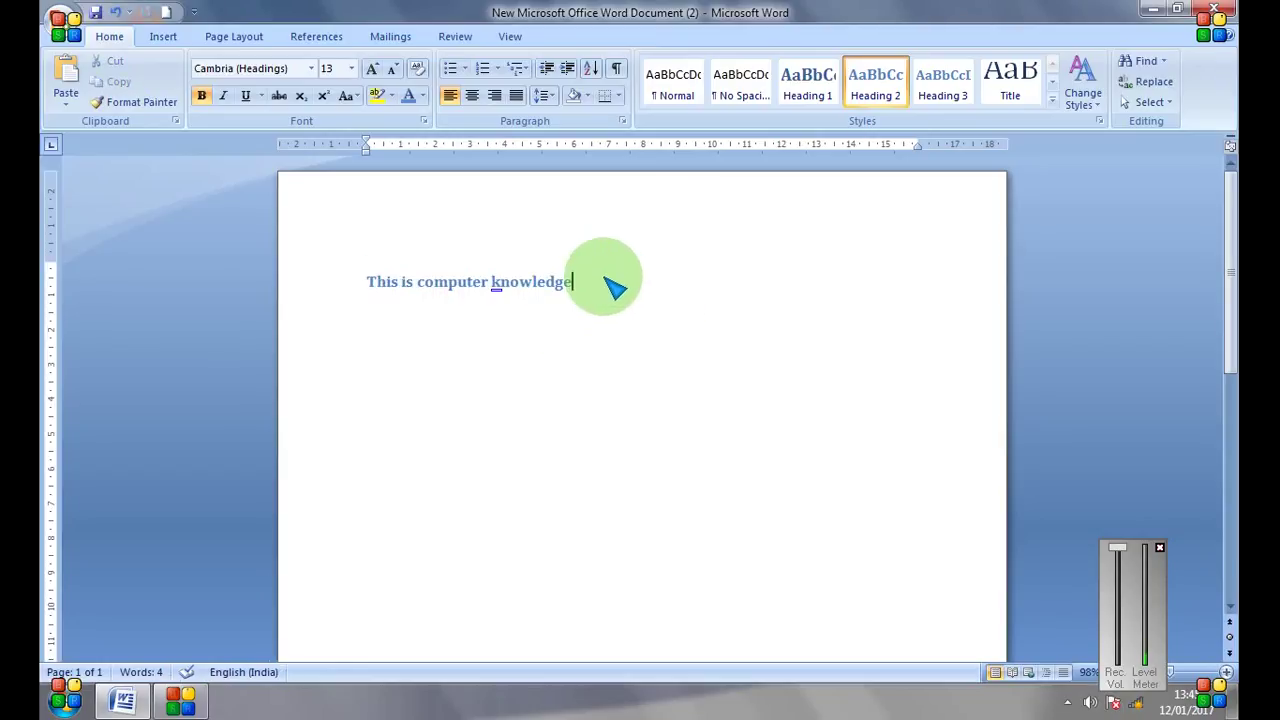
- Paste the copied heading onto a new line below the original, giving 8 words
{"action": "key", "text": "Return"}
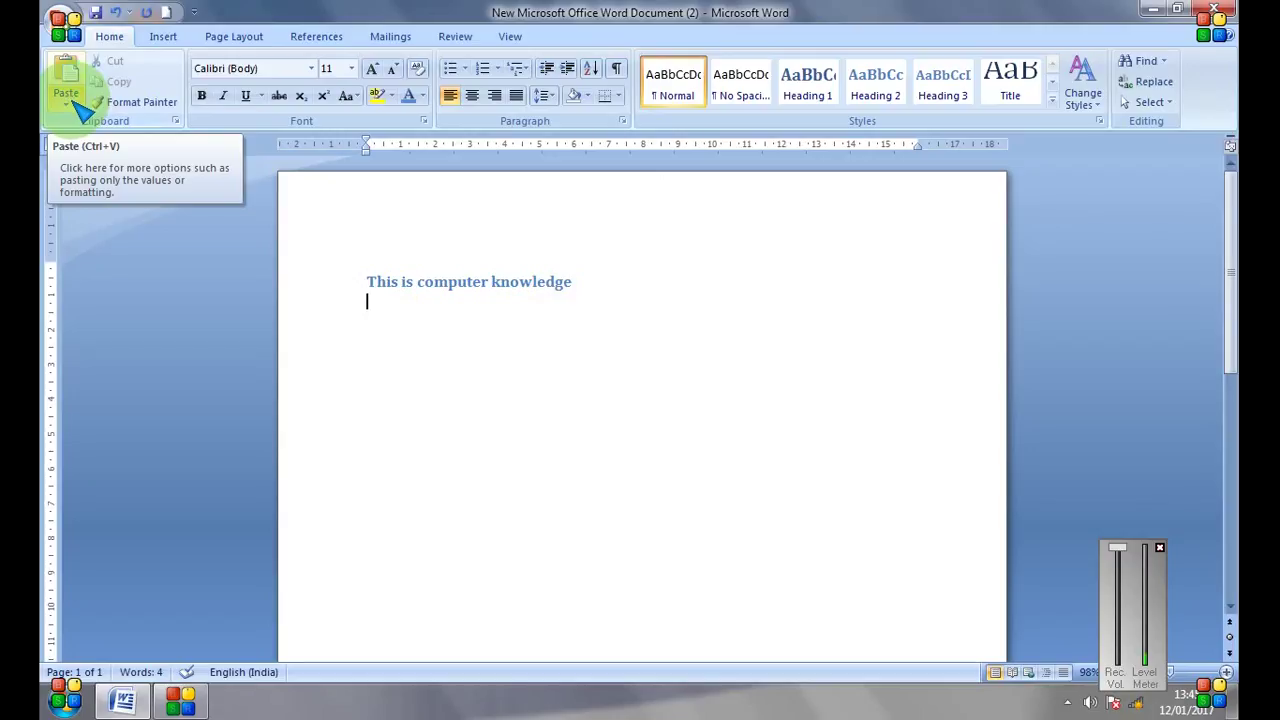
{"action": "left_click", "coordinate": [70, 100]}
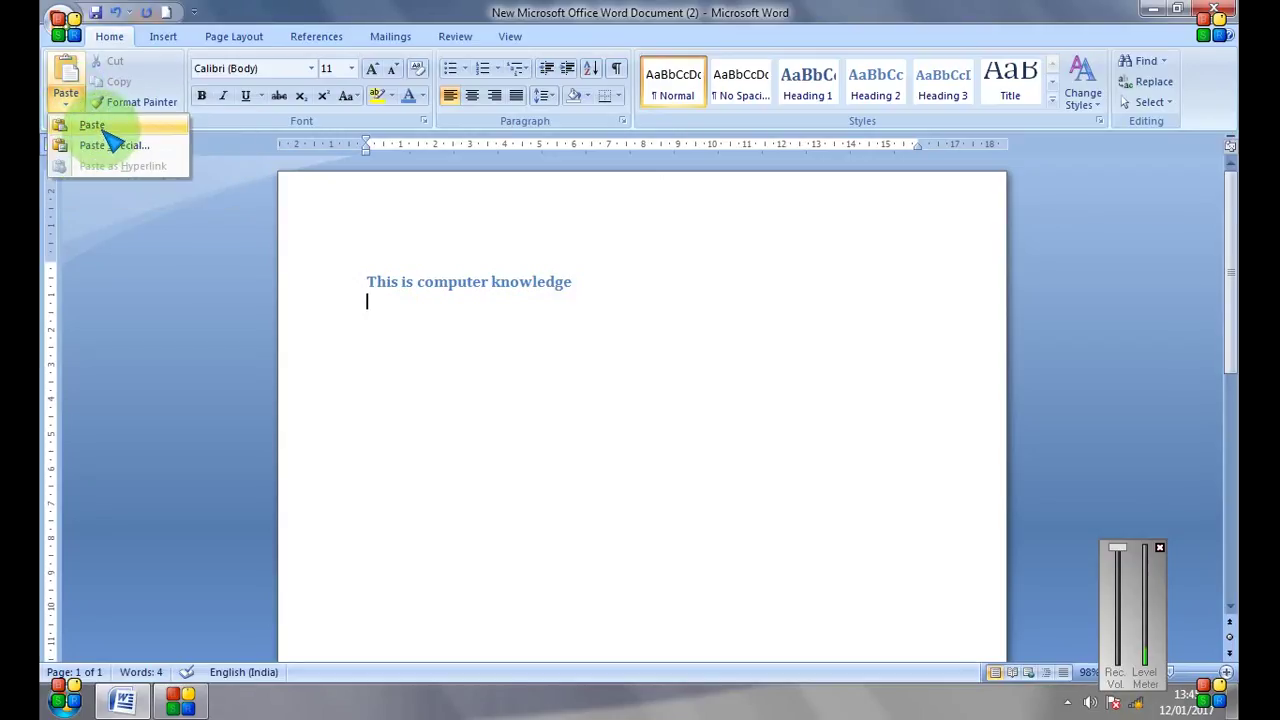
{"action": "left_click", "coordinate": [100, 125]}
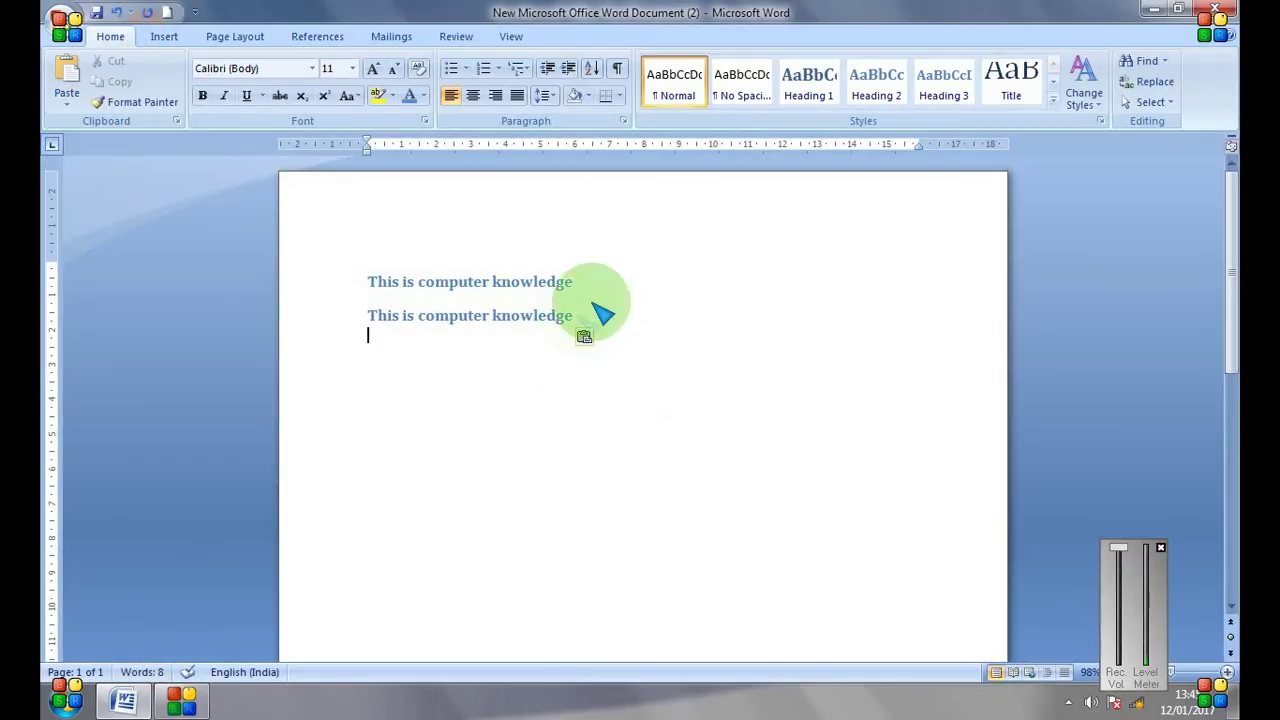
{"action": "left_click", "coordinate": [180, 700]}
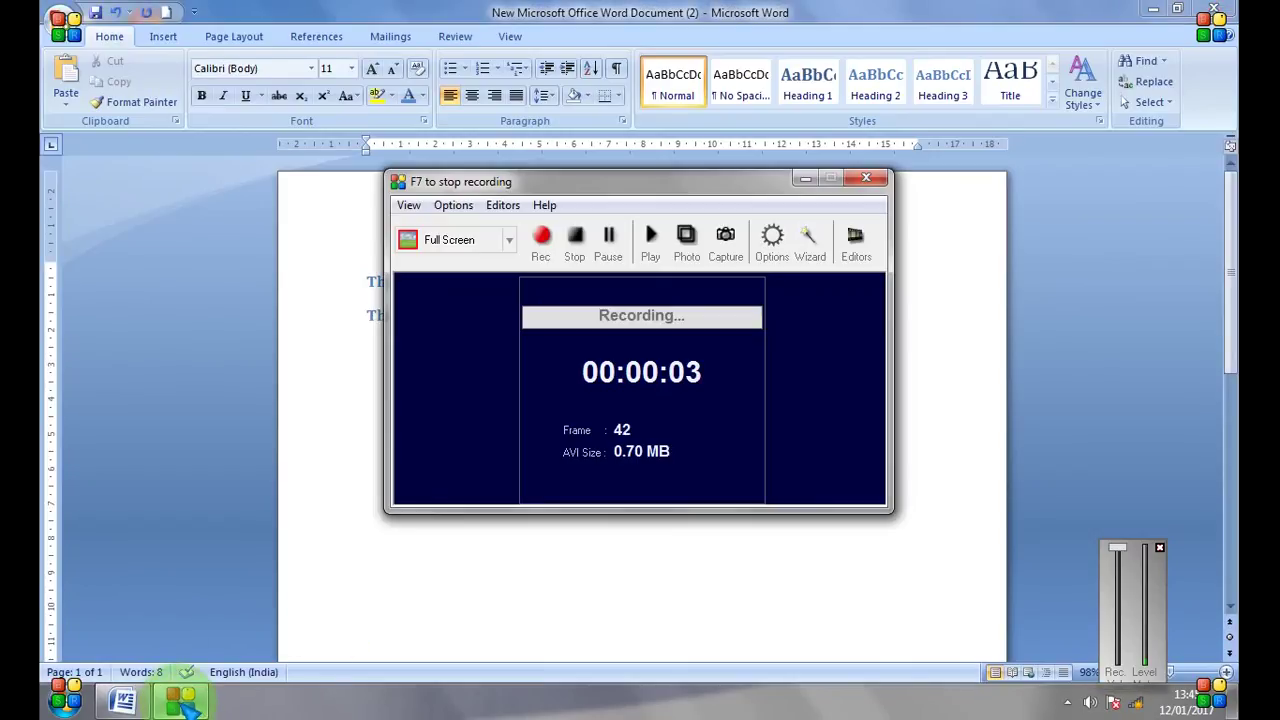
{"action": "left_click", "coordinate": [180, 700]}
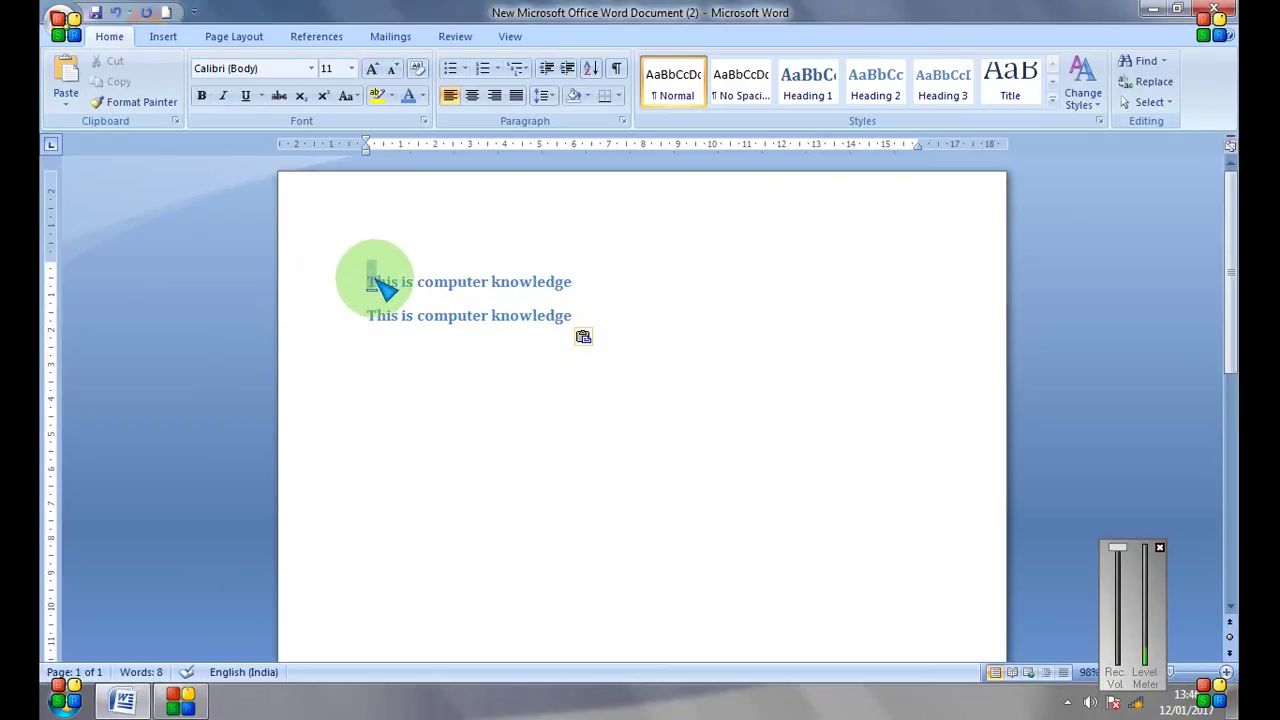
- Cut the first 'This is computer knowledge' line, leaving one Heading 2 line at 4 words
{"action": "left_click_drag", "start_coordinate": [377, 280], "coordinate": [577, 282]}
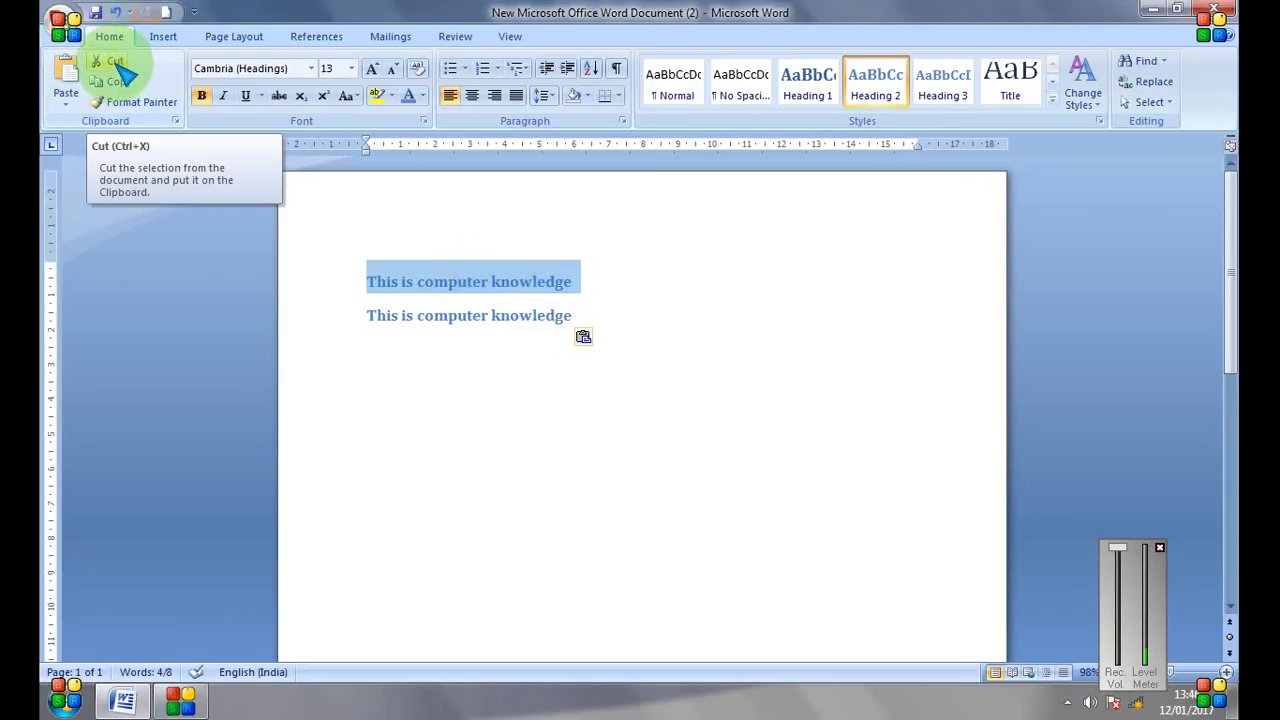
{"action": "left_click", "coordinate": [122, 66]}
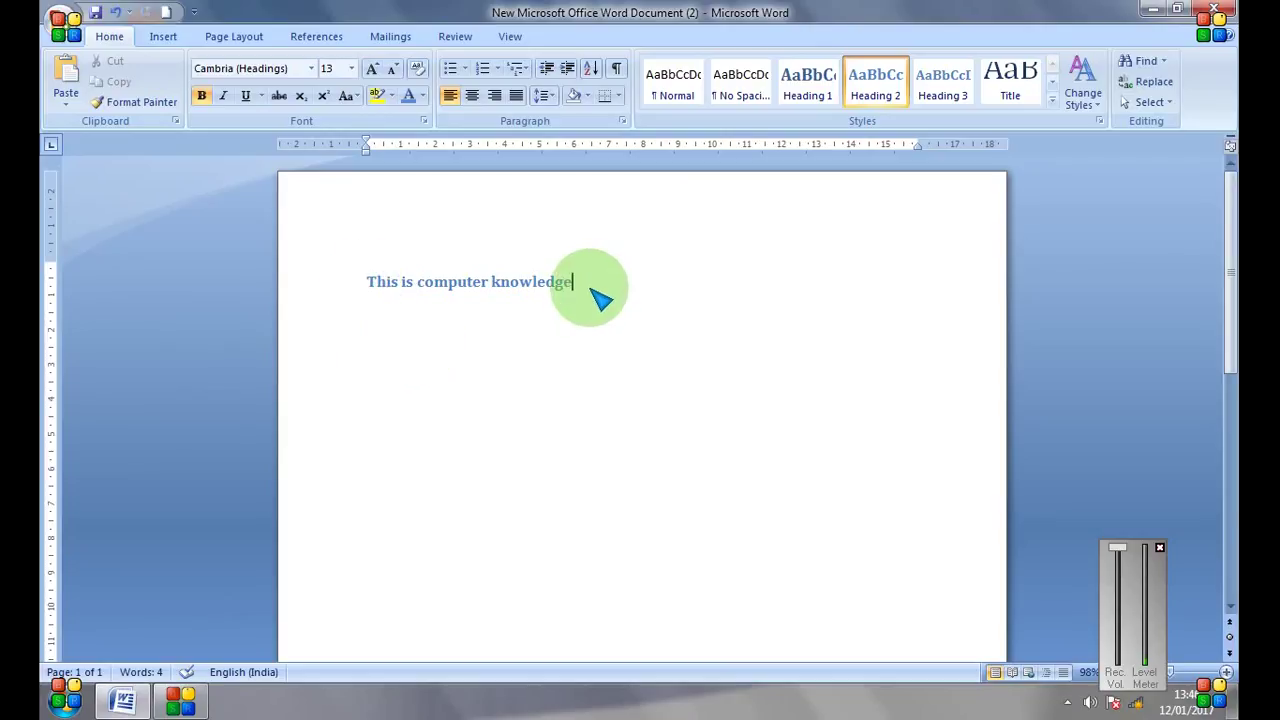
{"action": "mouse_move", "coordinate": [597, 290]}
{"action": "left_mouse_down"}
{"action": "mouse_move", "coordinate": [371, 281]}
{"action": "mouse_move", "coordinate": [604, 290]}
{"action": "left_mouse_up"}
- Make the heading 'This is computer knowledge' bold
{"action": "left_click", "coordinate": [398, 310]}
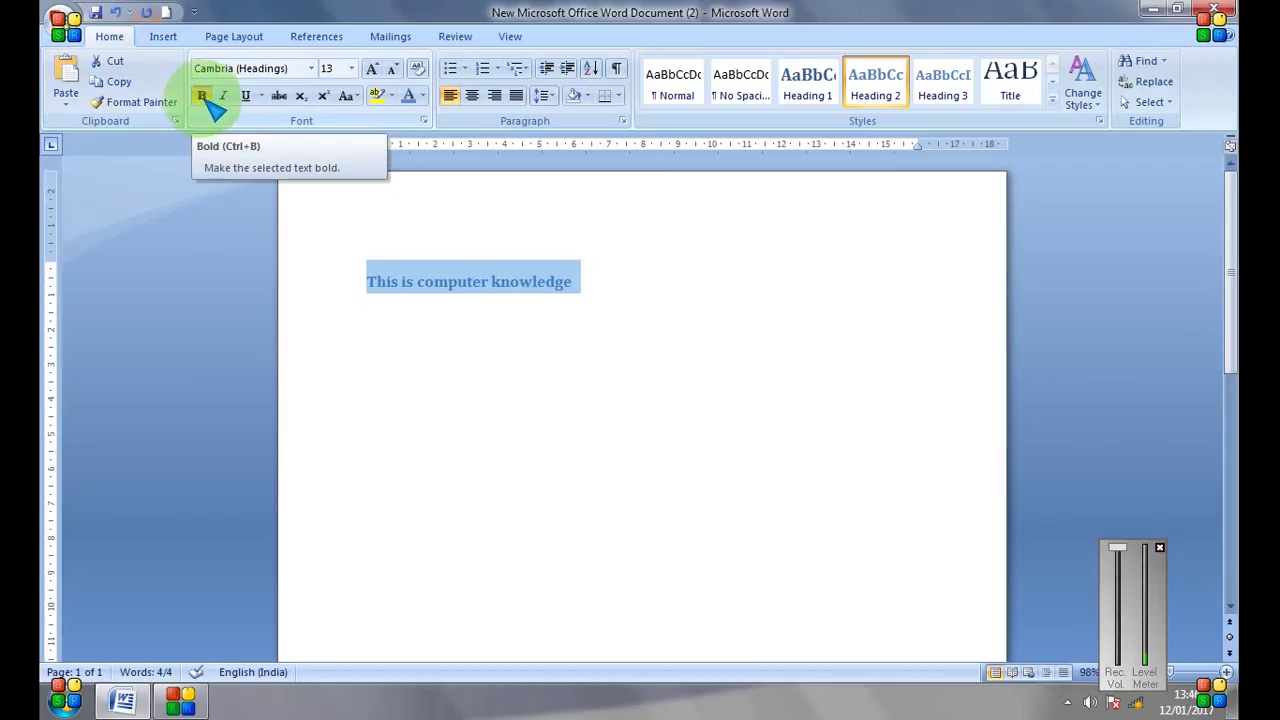
{"action": "left_click", "coordinate": [201, 97]}
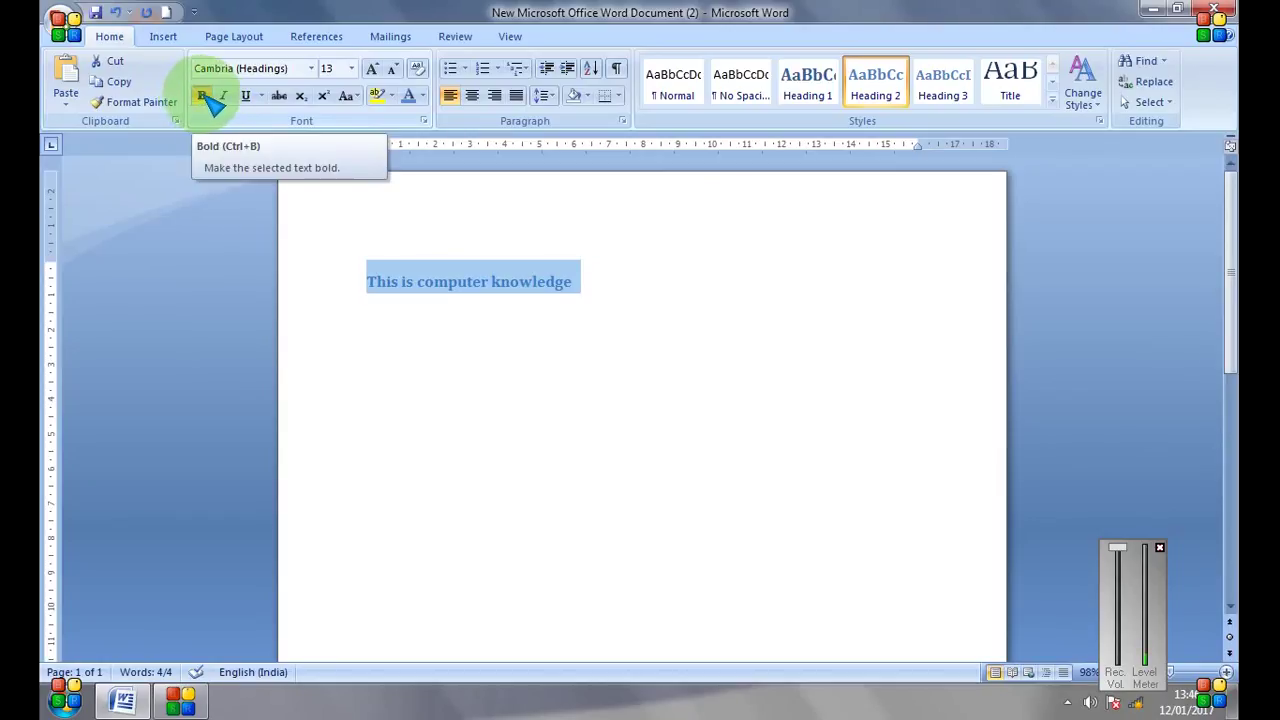
{"action": "left_click", "coordinate": [212, 98]}
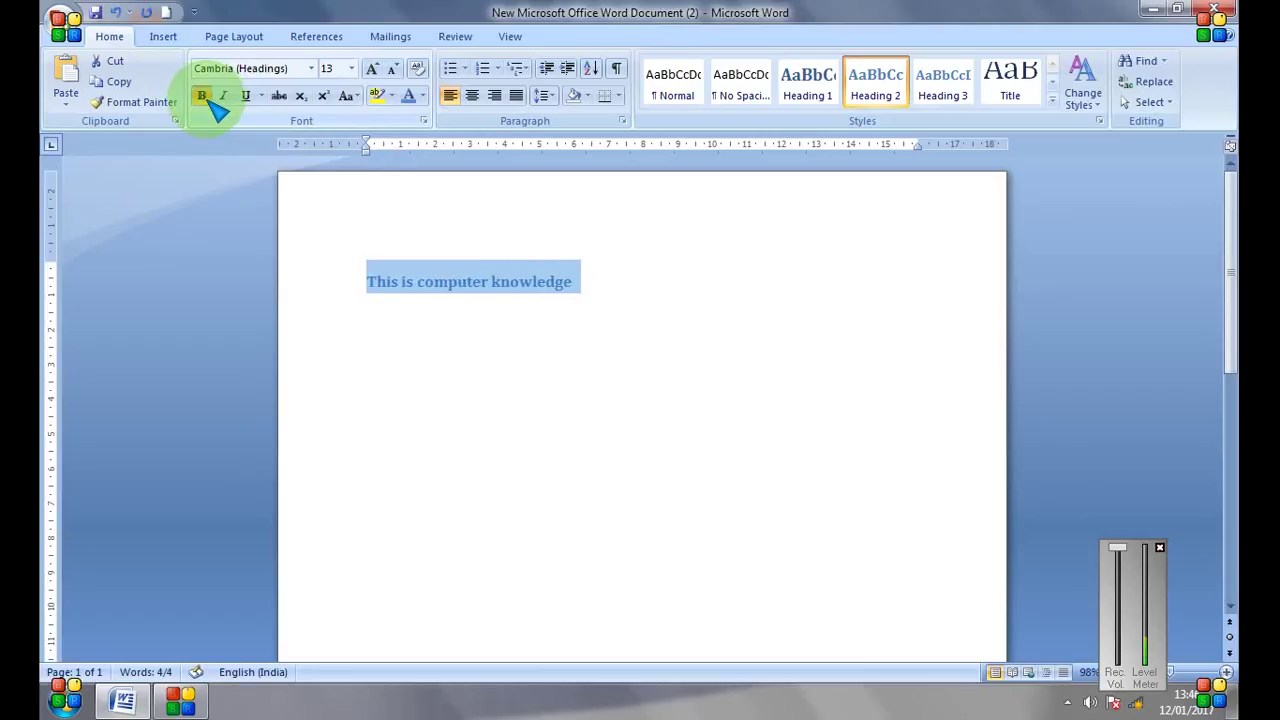
{"action": "left_click", "coordinate": [209, 101]}
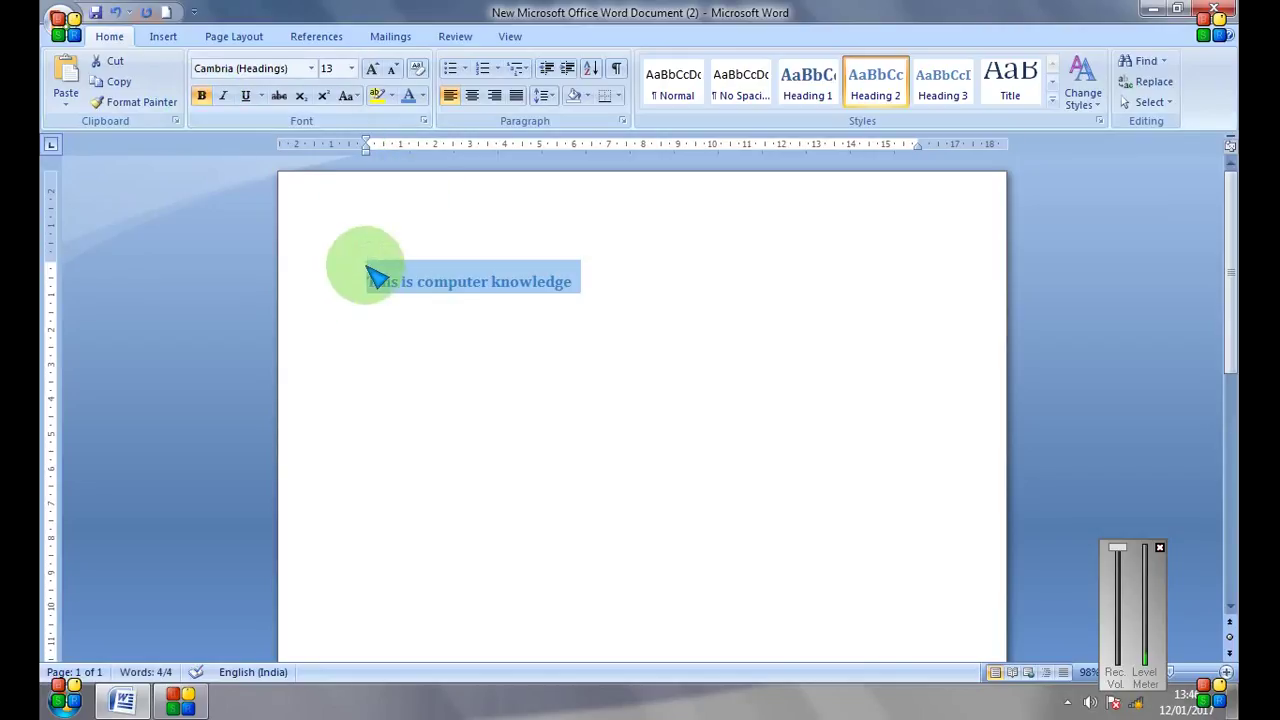
- Set the heading to 16 pt with black text, then reselect it
{"action": "left_click", "coordinate": [352, 68]}
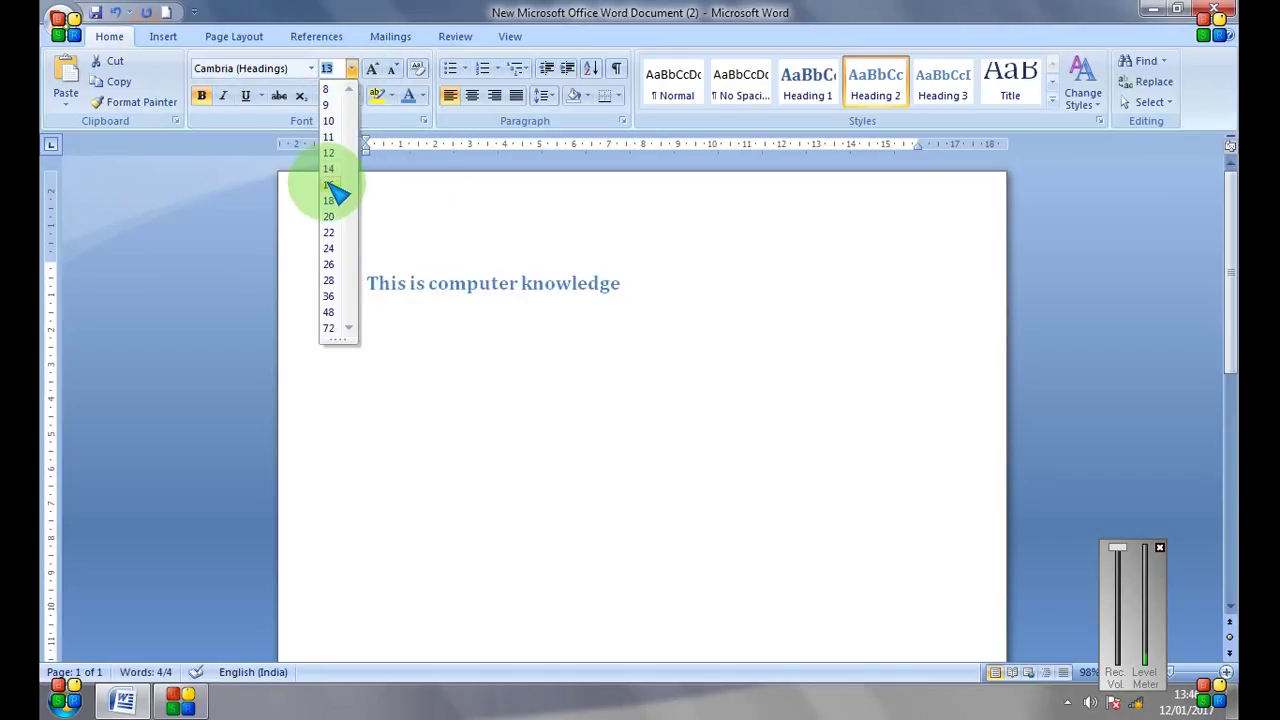
{"action": "left_click", "coordinate": [333, 187]}
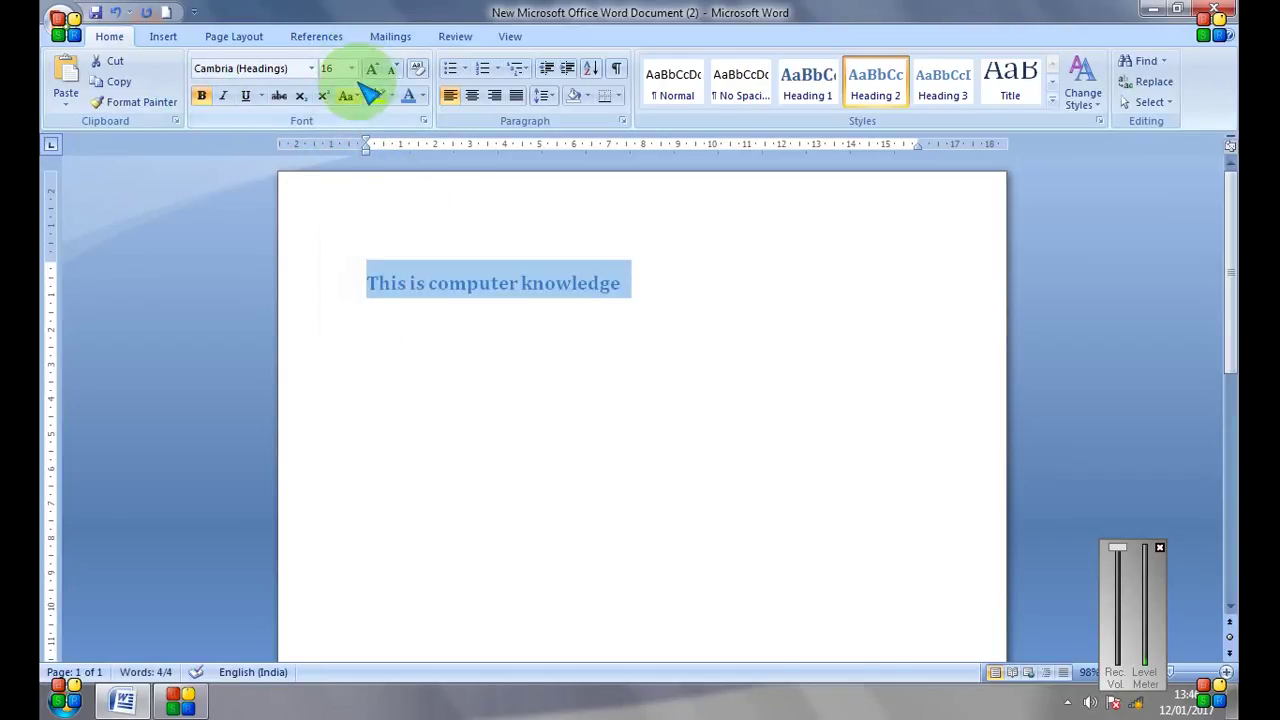
{"action": "left_click", "coordinate": [423, 96]}
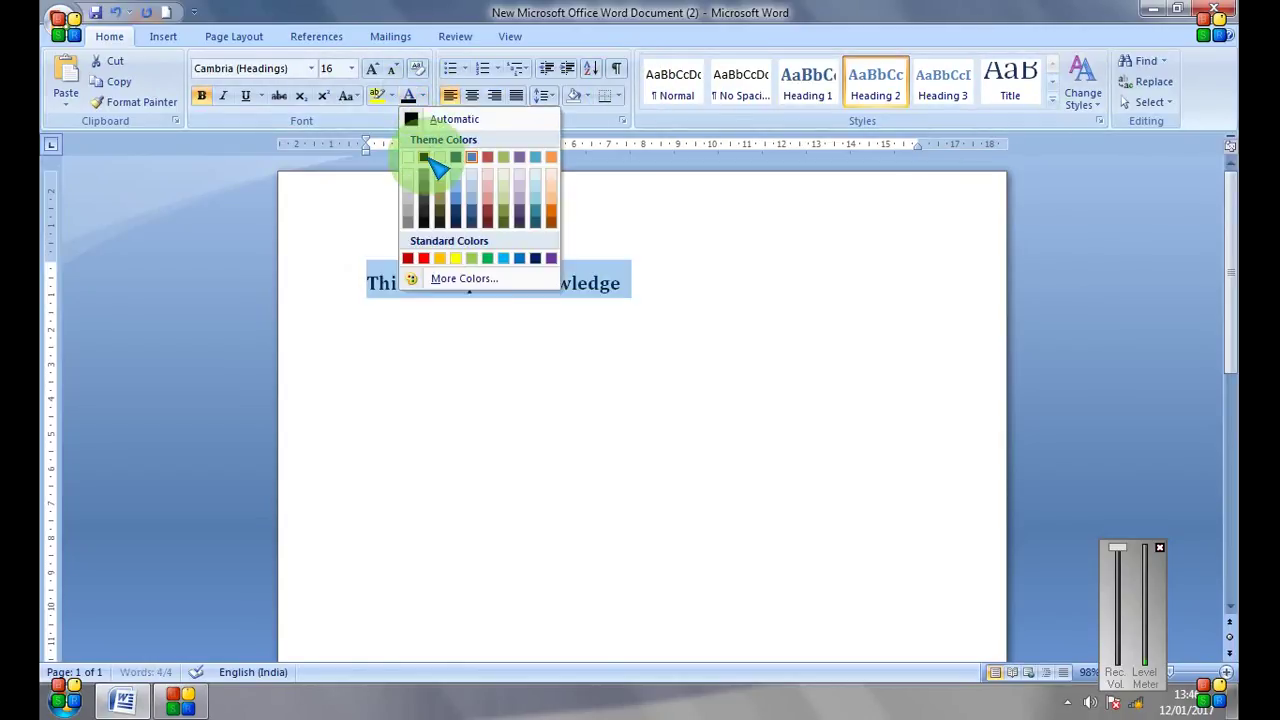
{"action": "left_click", "coordinate": [428, 160]}
{"action": "left_click", "coordinate": [458, 300]}
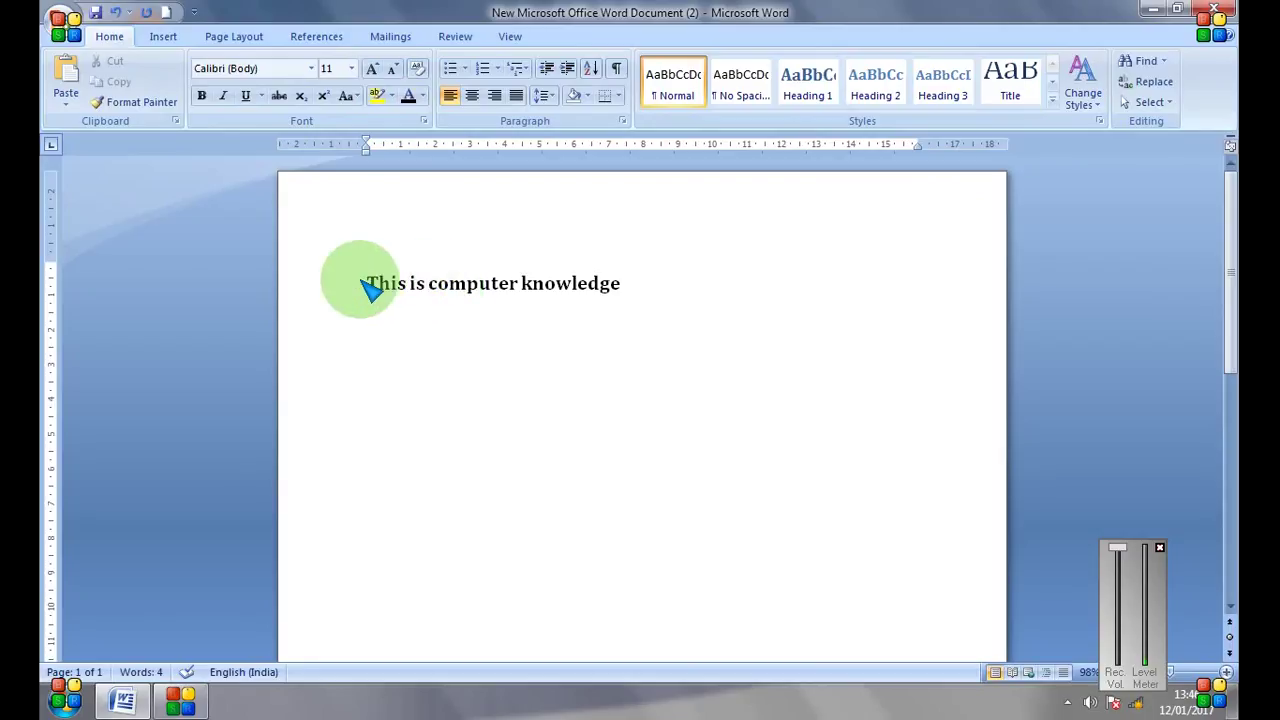
{"action": "mouse_move", "coordinate": [364, 283]}
{"action": "left_mouse_down"}
{"action": "mouse_move", "coordinate": [590, 300]}
{"action": "mouse_move", "coordinate": [624, 288]}
{"action": "left_mouse_up"}
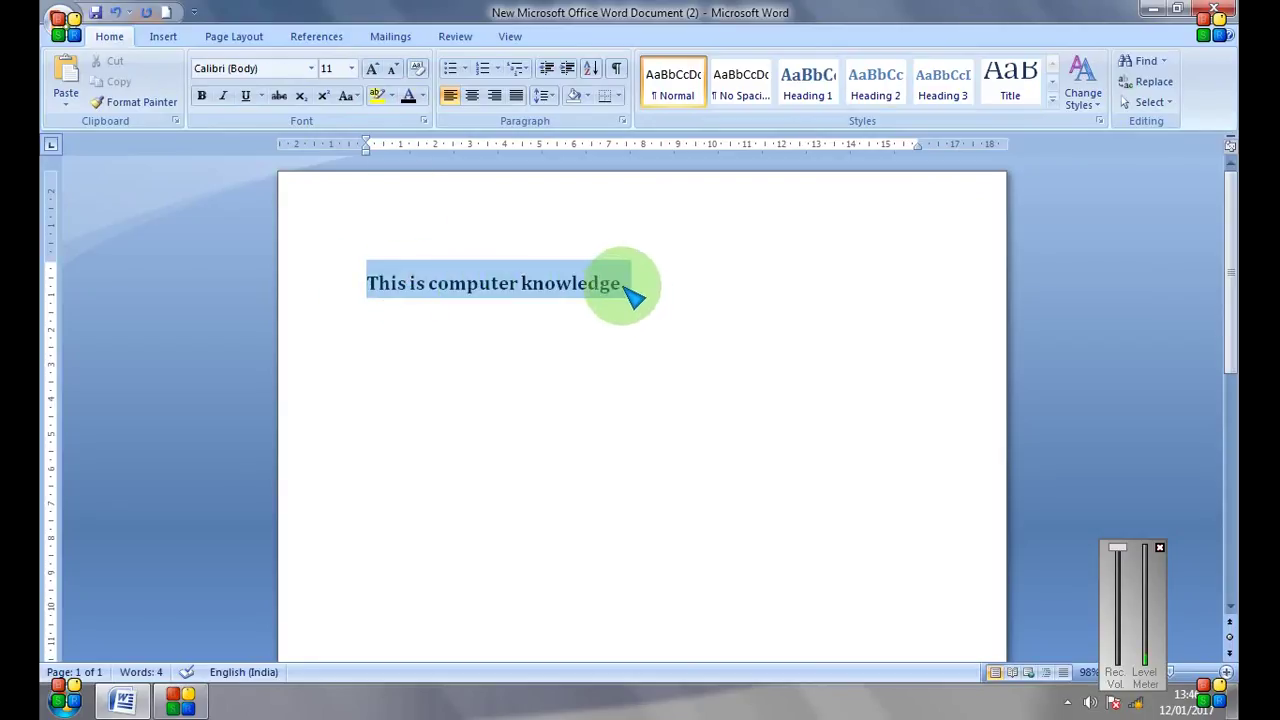
- Try Arial Black, then set the heading font to Times New Roman
{"action": "left_click", "coordinate": [311, 68]}
{"action": "left_click", "coordinate": [265, 177]}
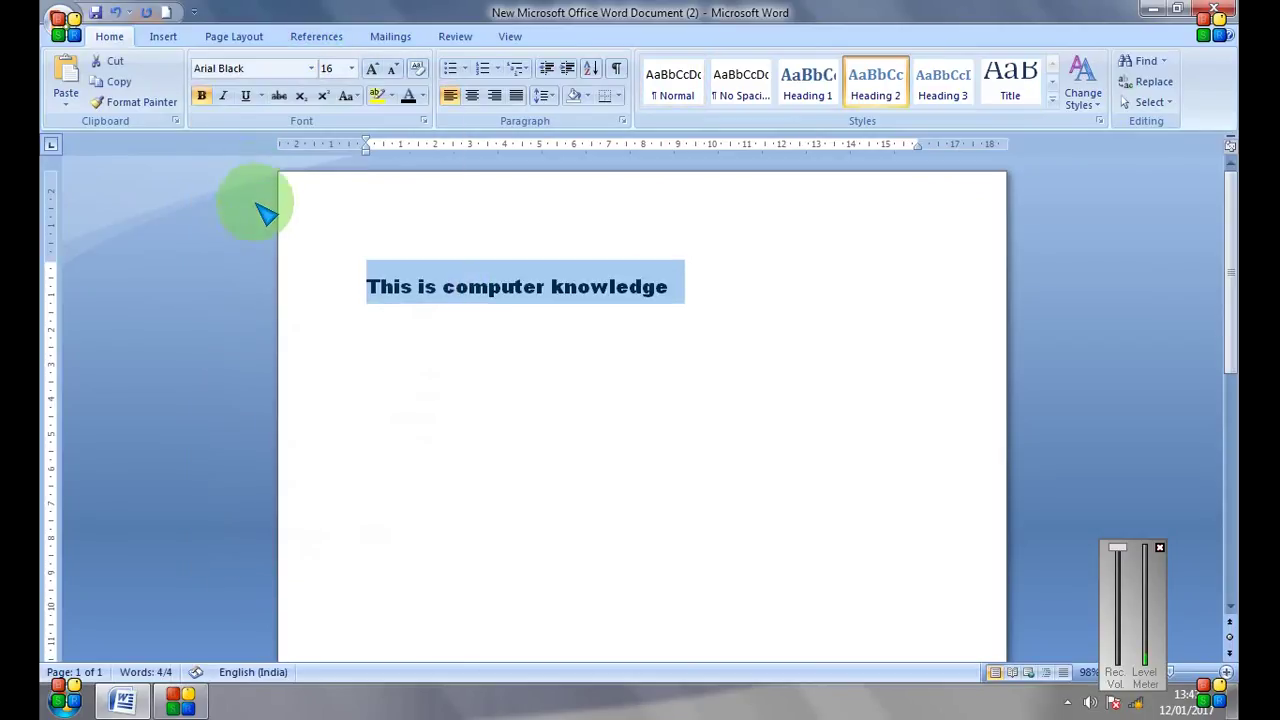
{"action": "left_click", "coordinate": [311, 68]}
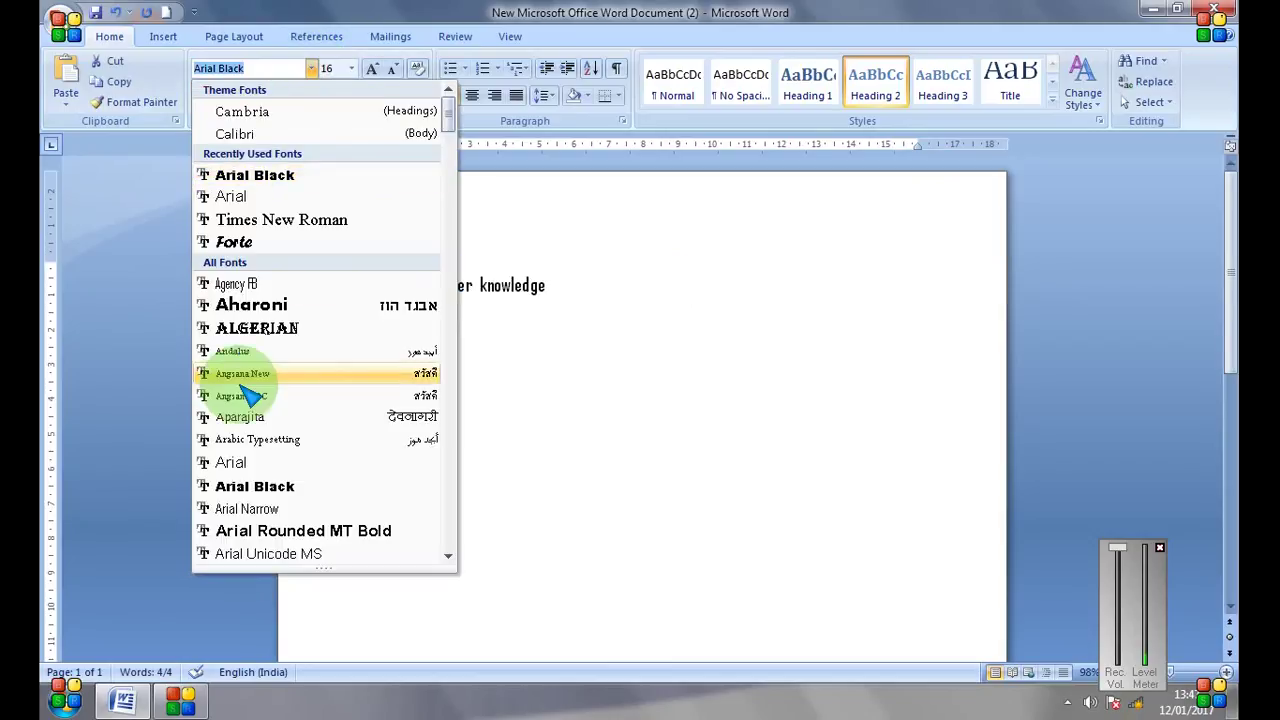
{"action": "left_click", "coordinate": [302, 219]}
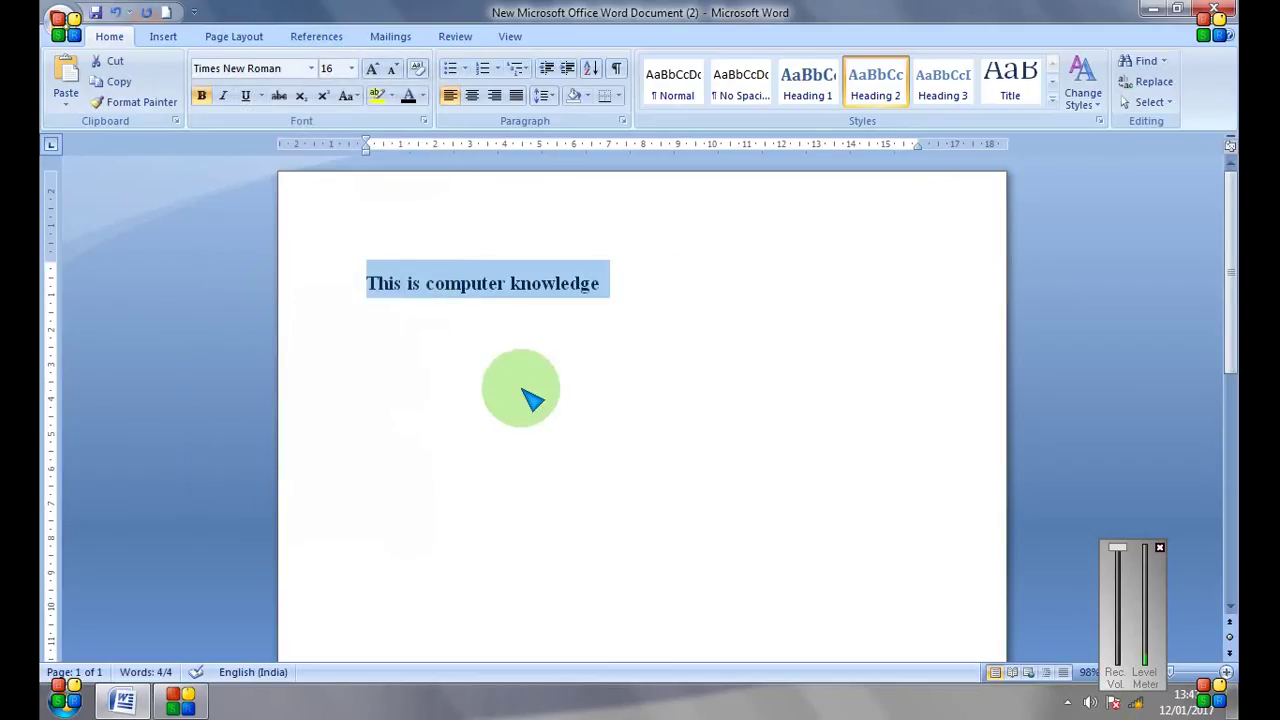
{"action": "left_click", "coordinate": [311, 68]}
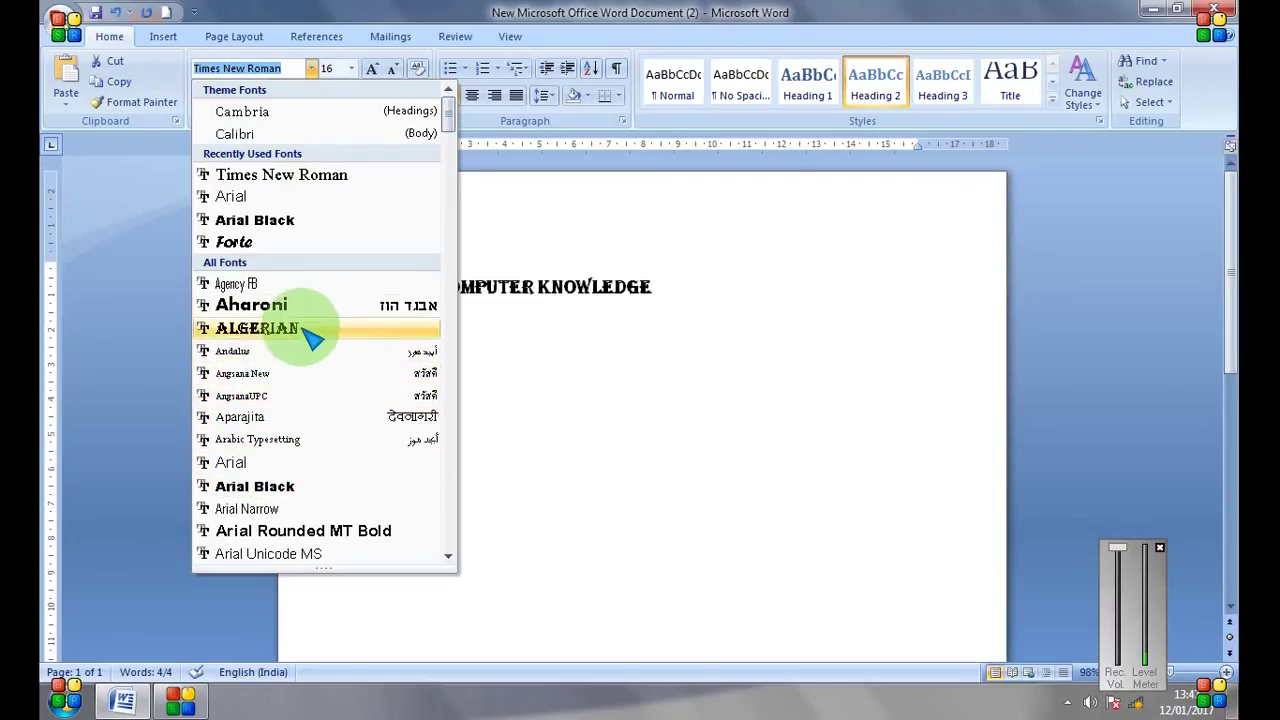
{"action": "left_click", "coordinate": [298, 490]}
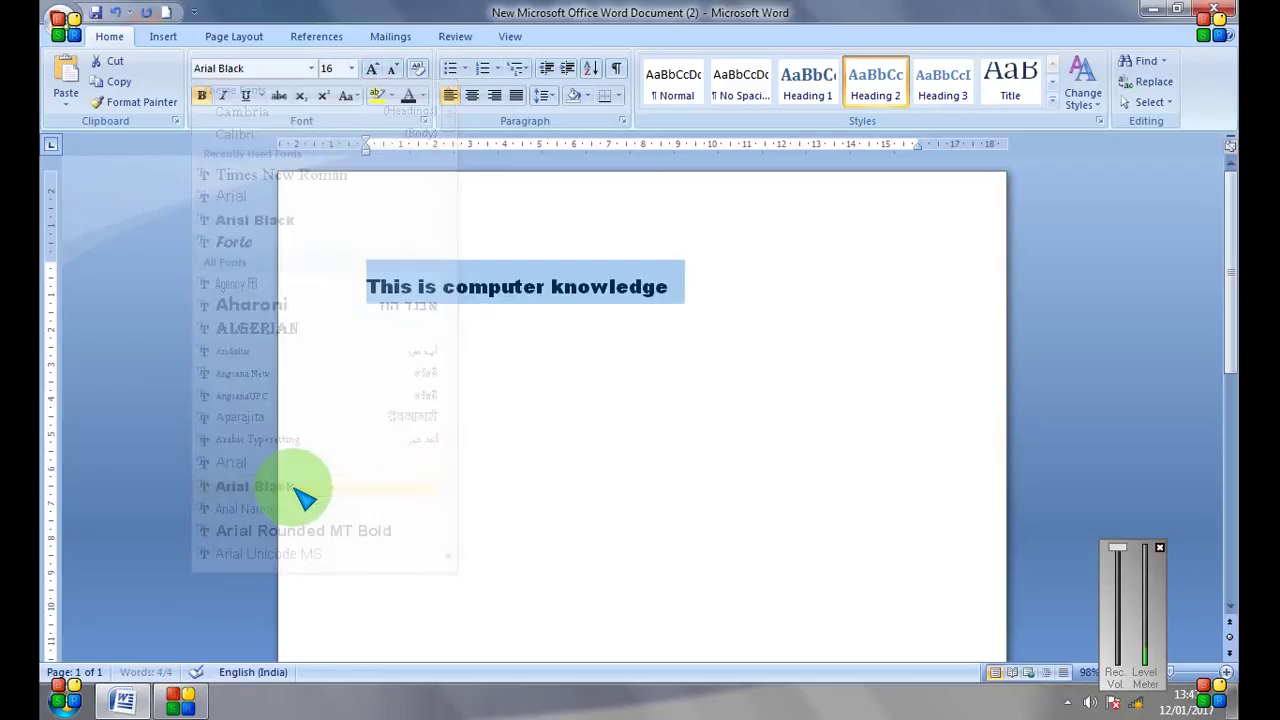
{"action": "left_click", "coordinate": [311, 69]}
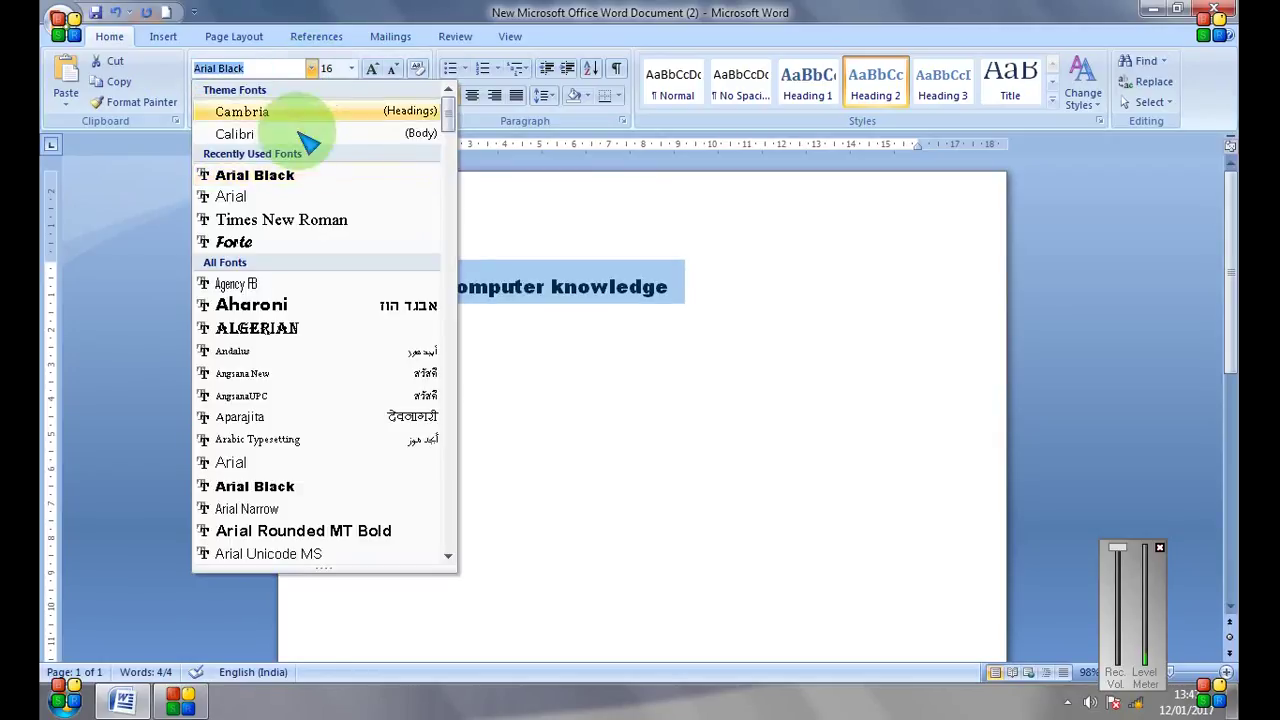
{"action": "left_click", "coordinate": [300, 222]}
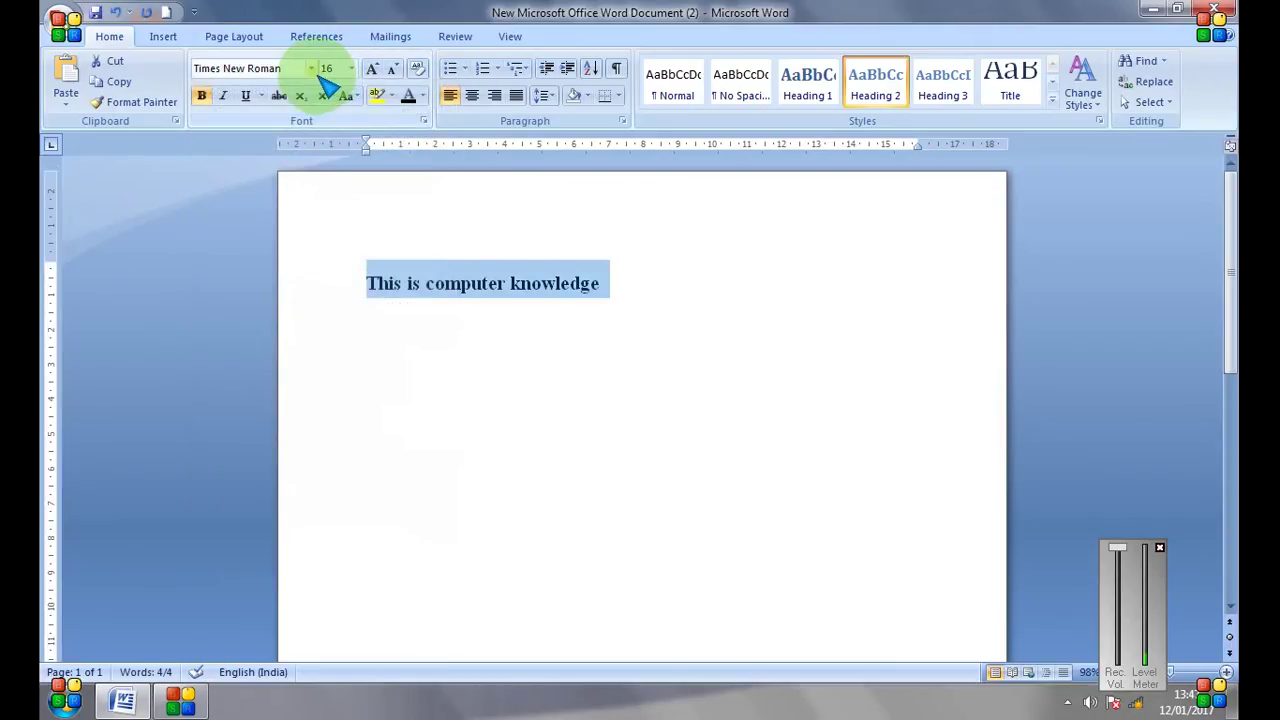
- Try 72 and 18 pt, then size the heading at 28 pt
{"action": "left_click", "coordinate": [351, 69]}
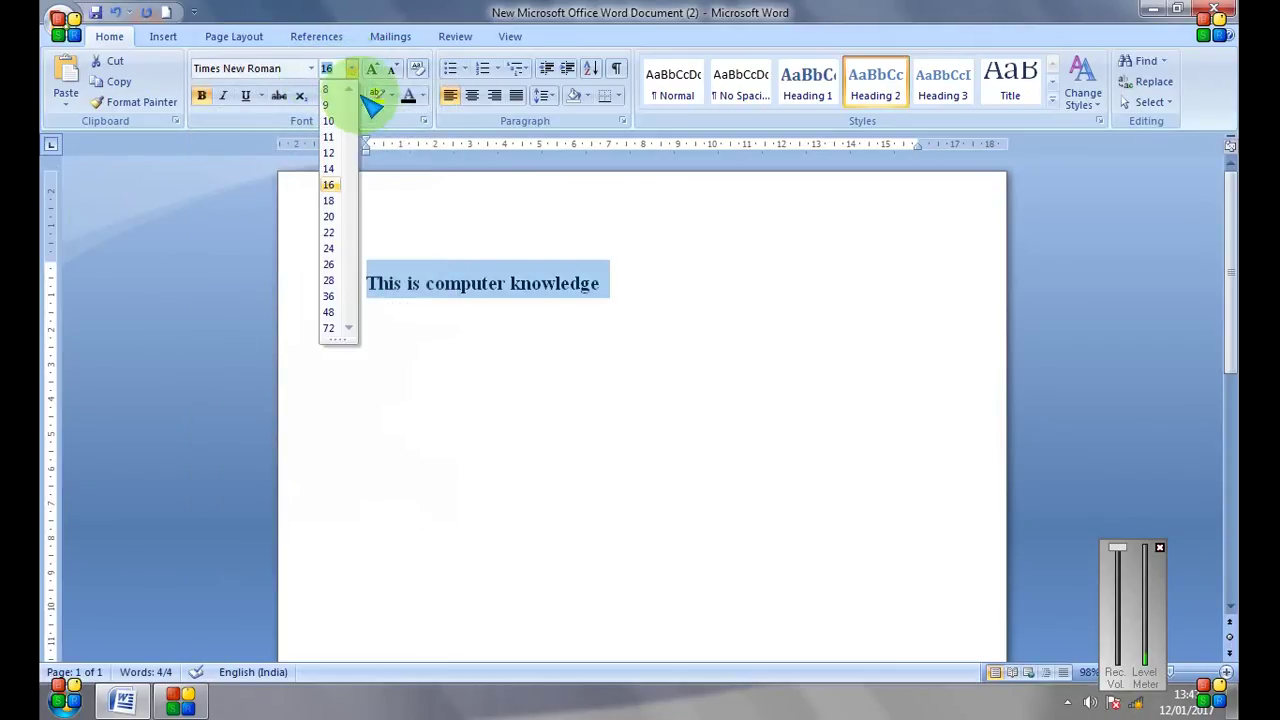
{"action": "left_click", "coordinate": [338, 330]}
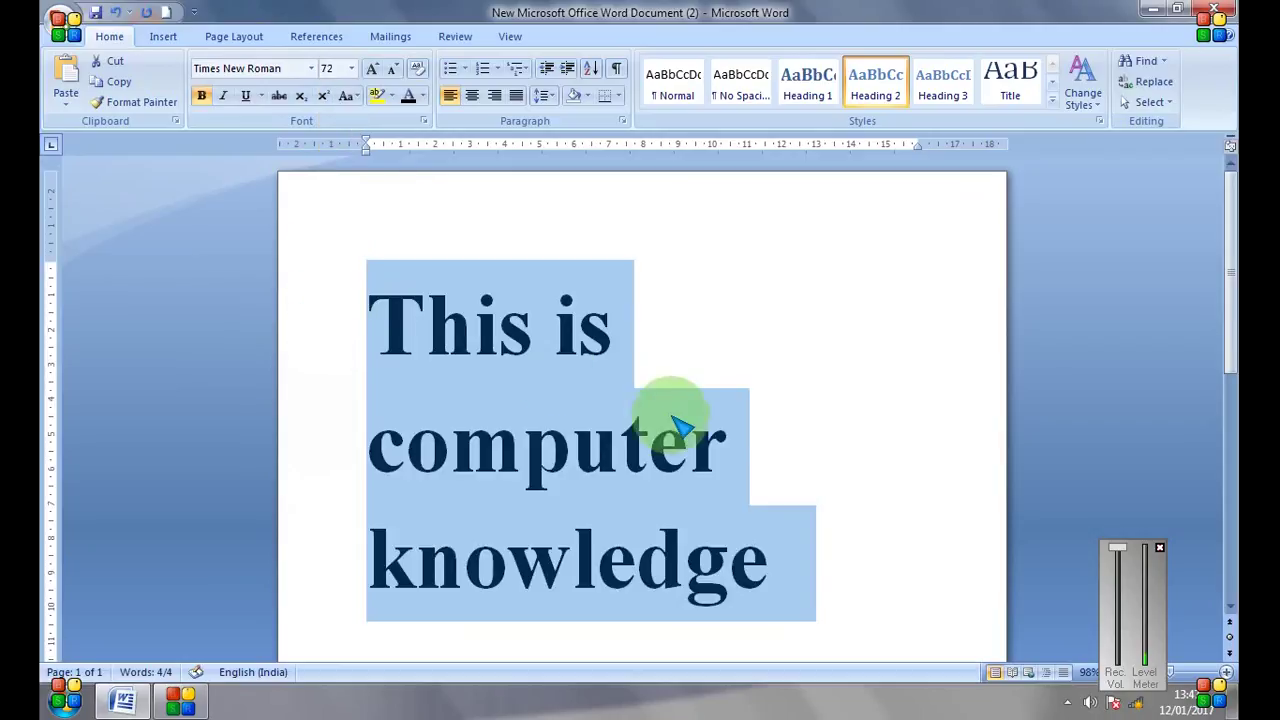
{"action": "left_click", "coordinate": [352, 69]}
{"action": "left_click", "coordinate": [338, 202]}
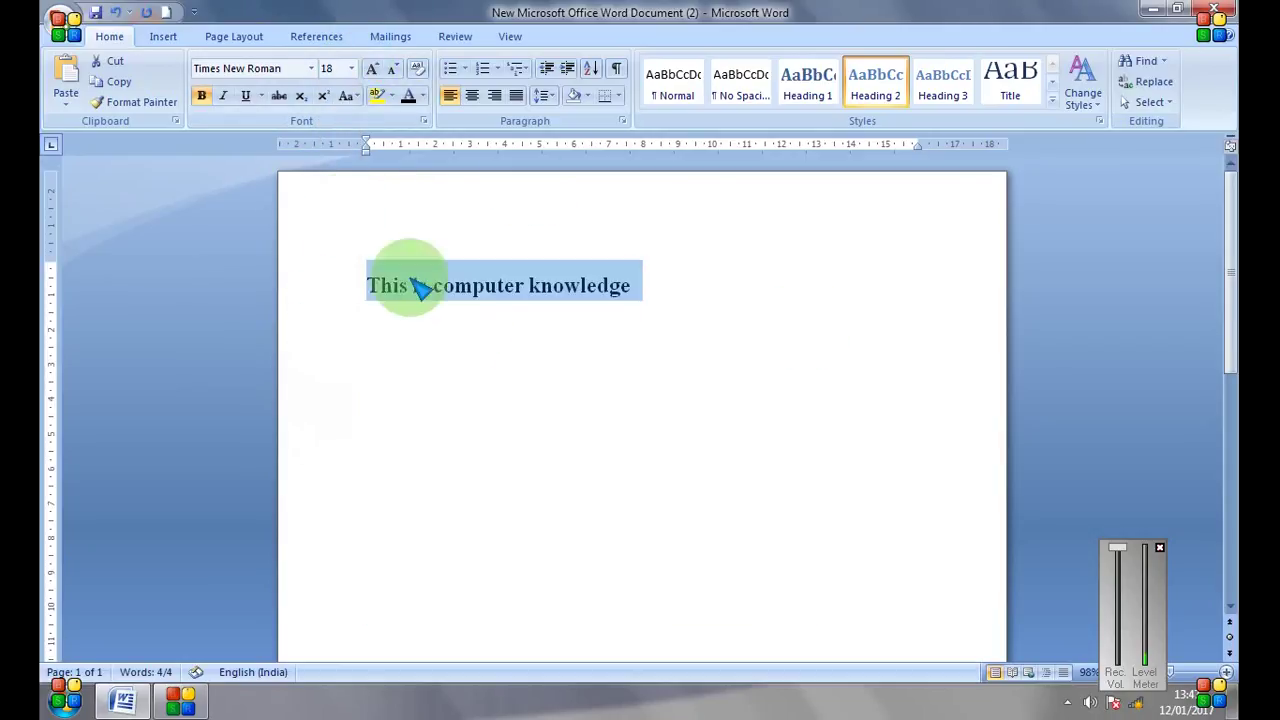
{"action": "left_click", "coordinate": [352, 69]}
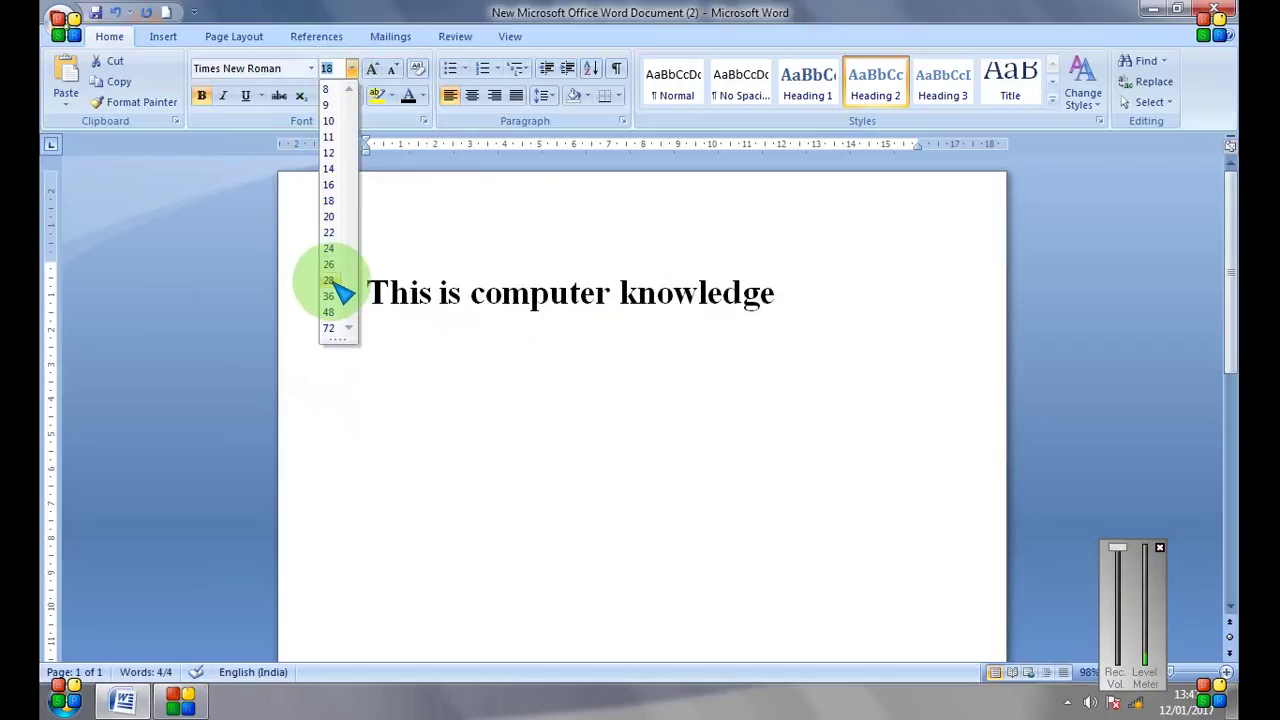
{"action": "left_click", "coordinate": [333, 281]}
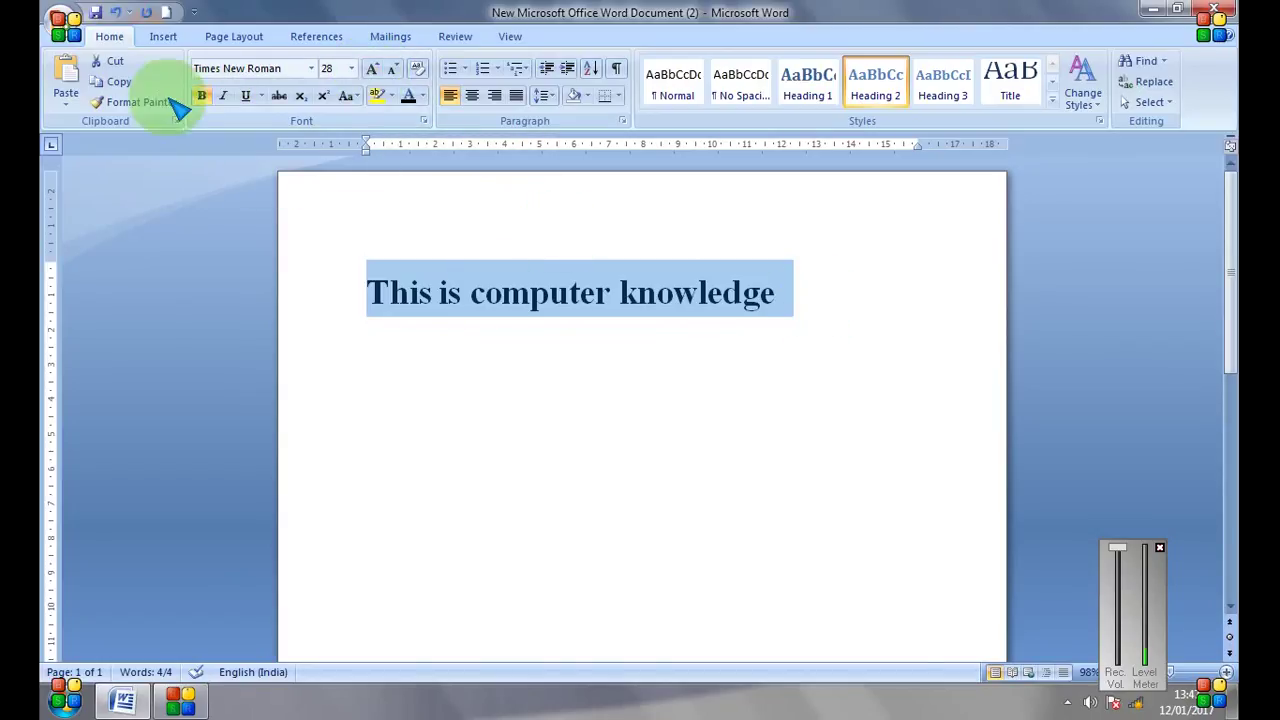
{"action": "left_click", "coordinate": [202, 97]}
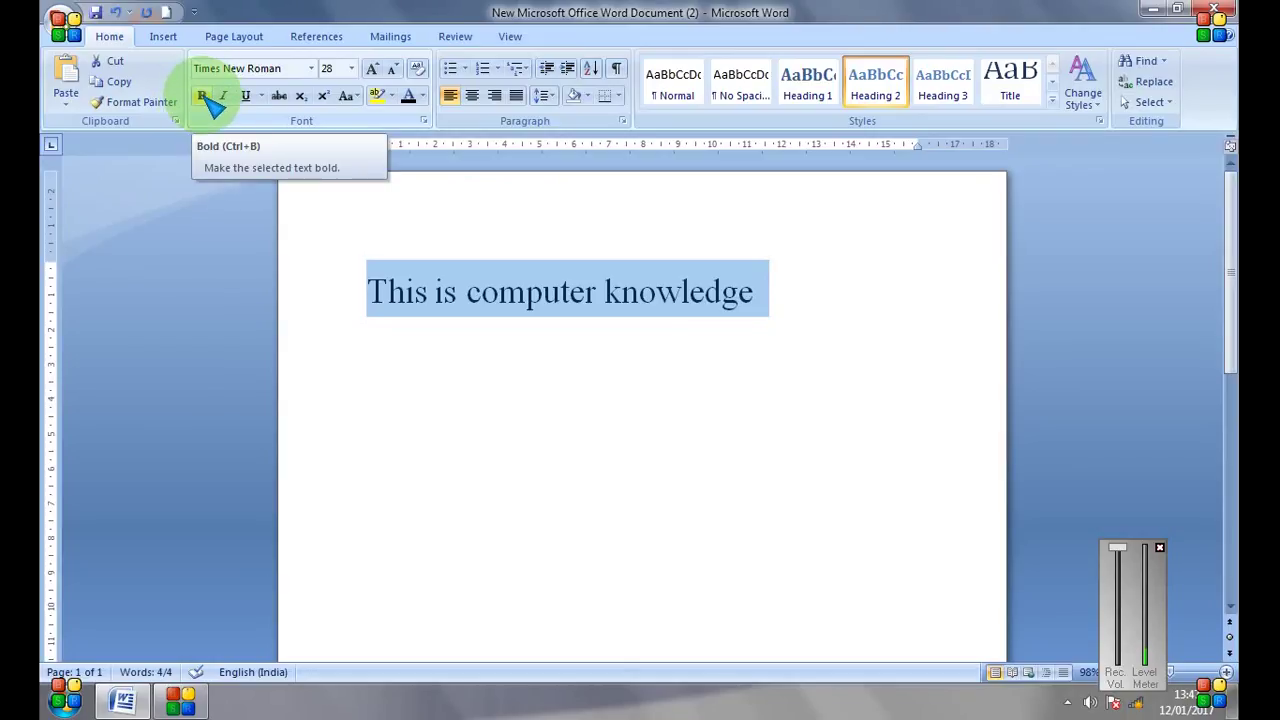
{"action": "left_click", "coordinate": [203, 97]}
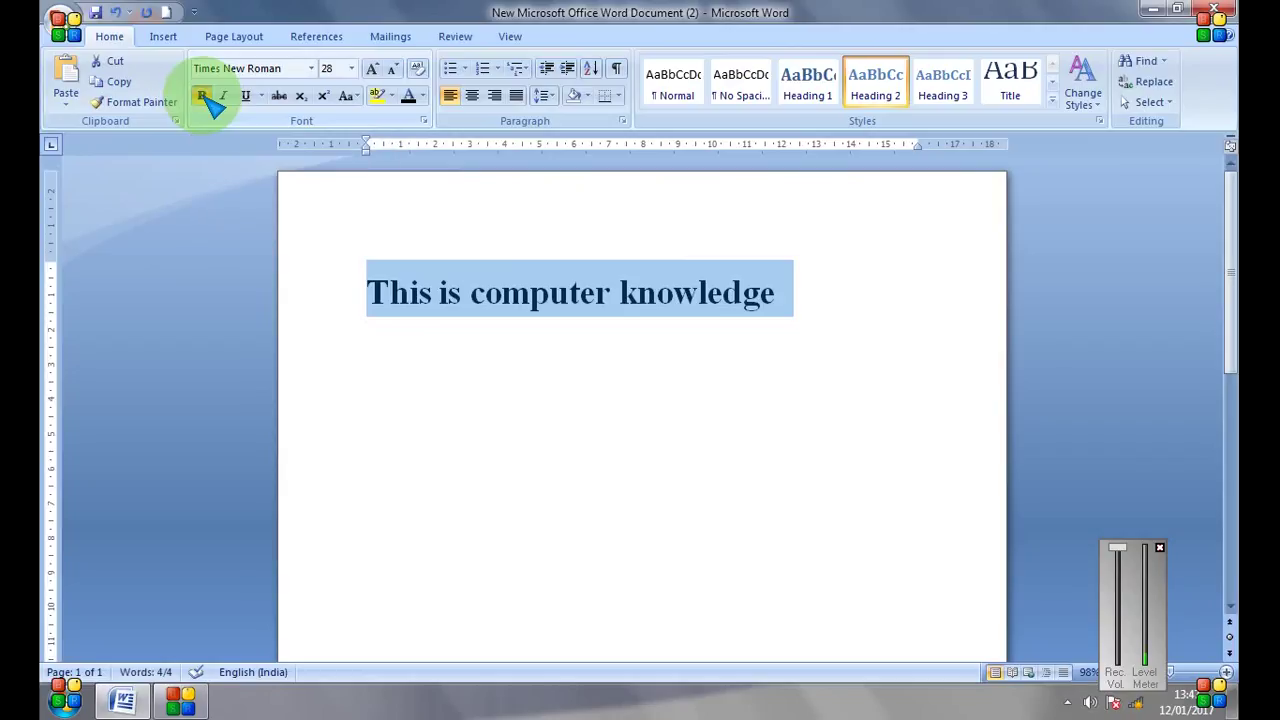
{"action": "left_click", "coordinate": [206, 99]}
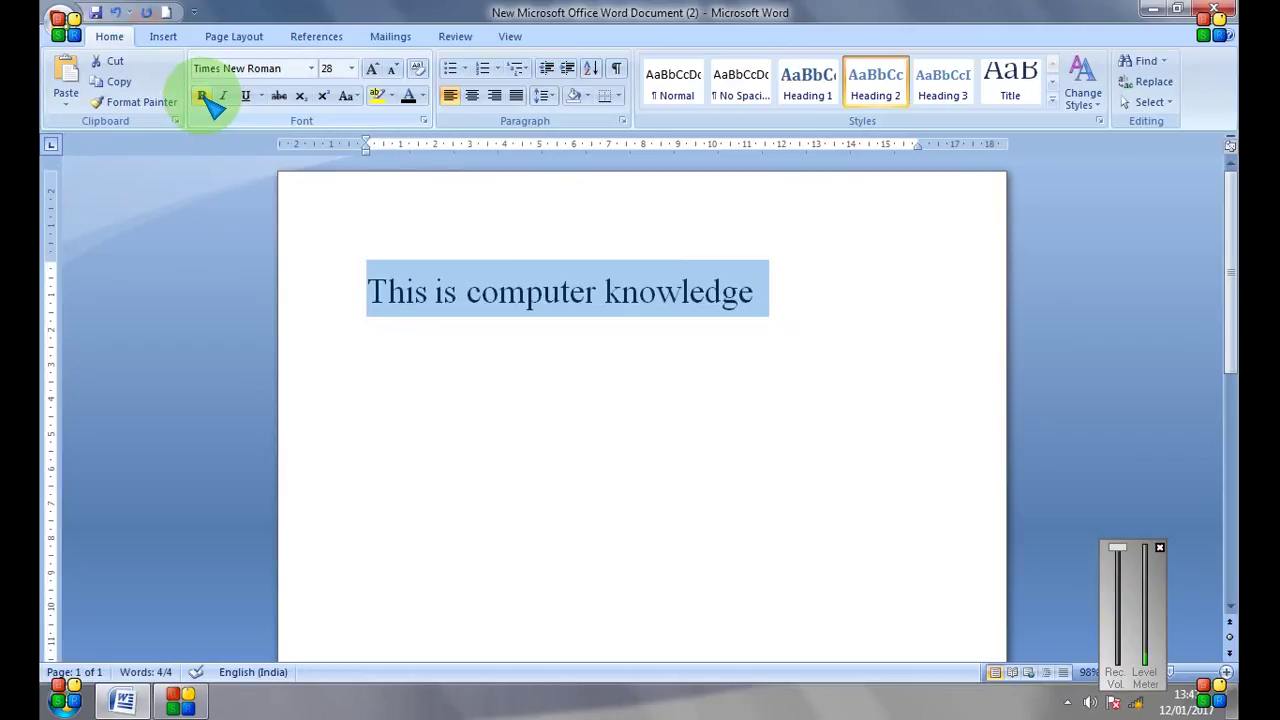
{"action": "left_click", "coordinate": [226, 97]}
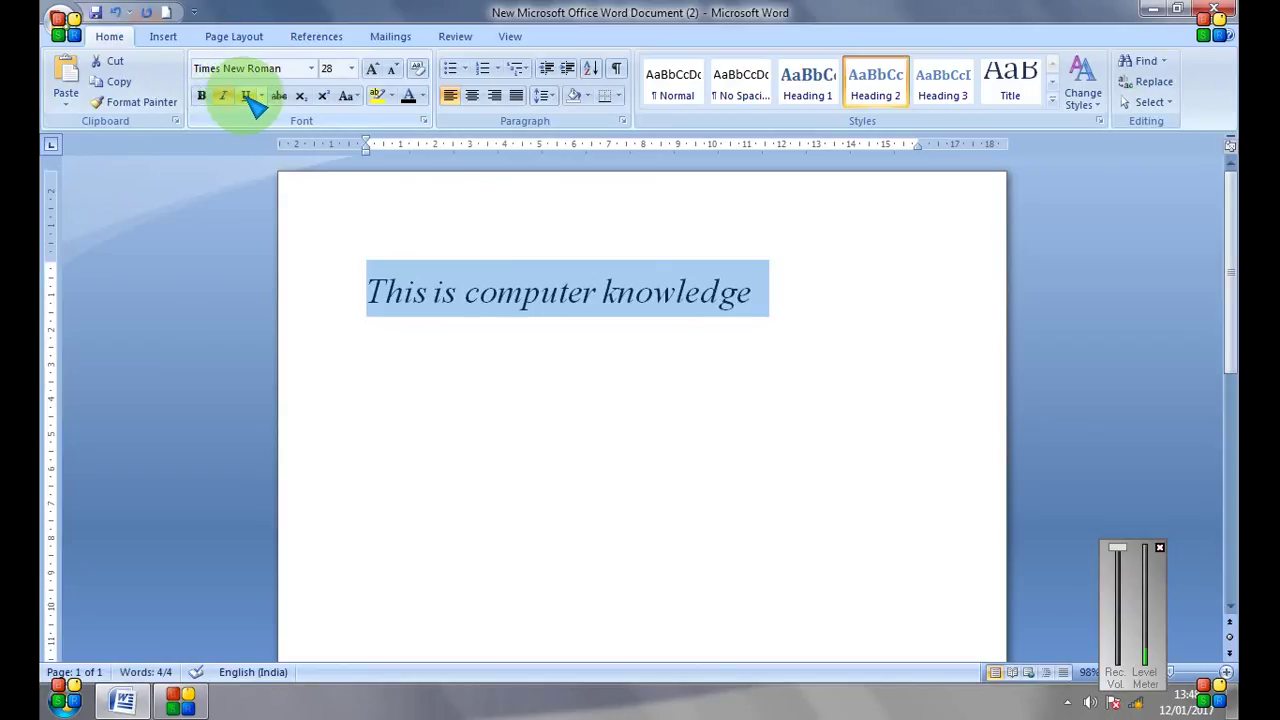
{"action": "left_click", "coordinate": [206, 98]}
{"action": "left_click", "coordinate": [230, 98]}
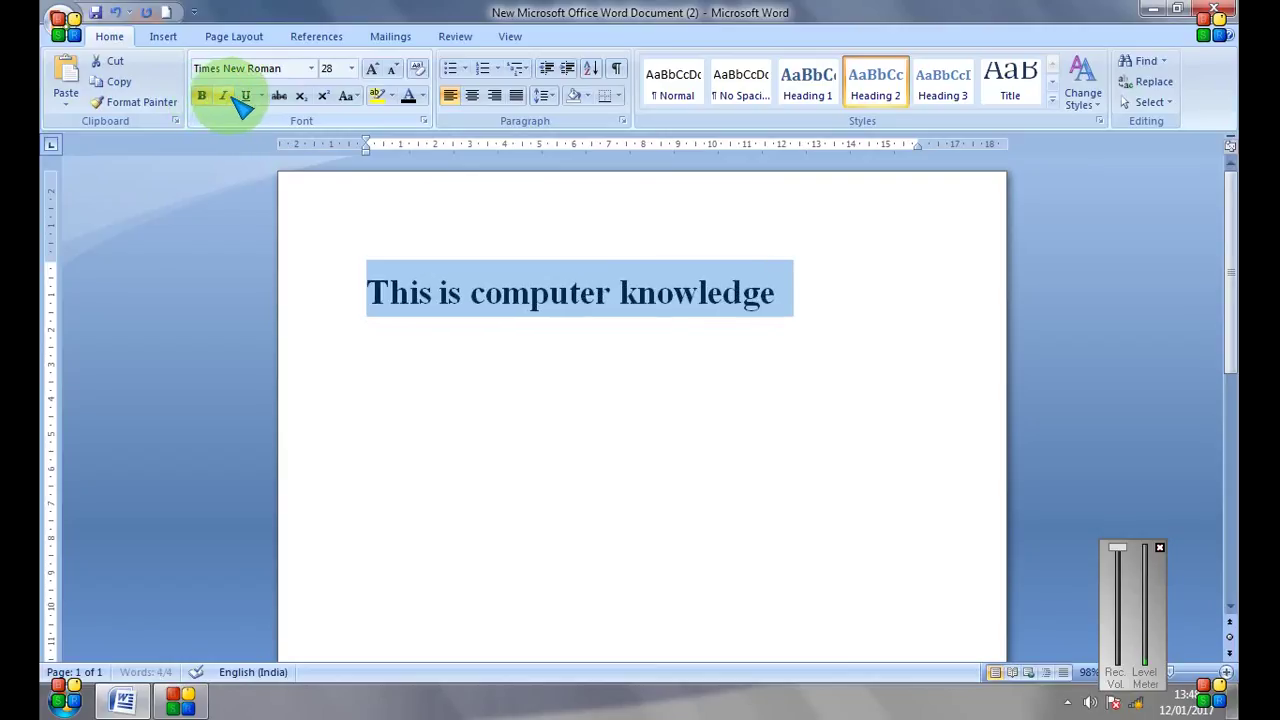
{"action": "left_click", "coordinate": [252, 98]}
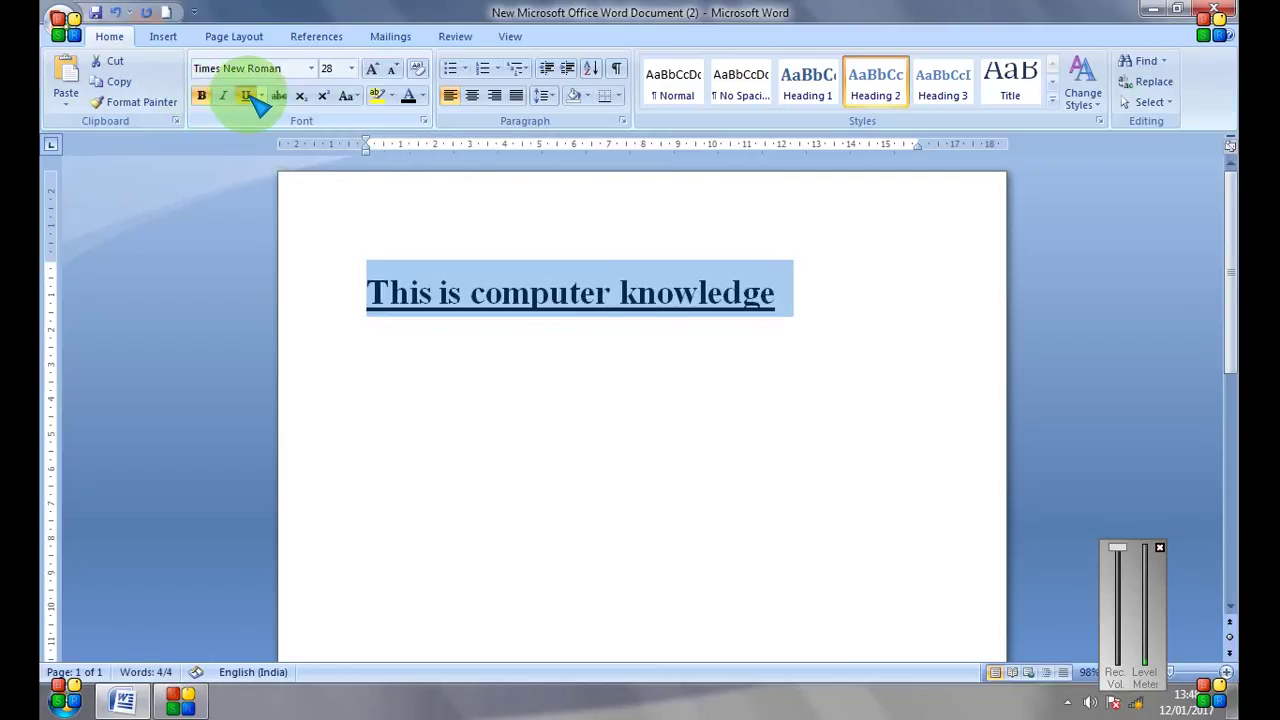
{"action": "left_click", "coordinate": [252, 97]}
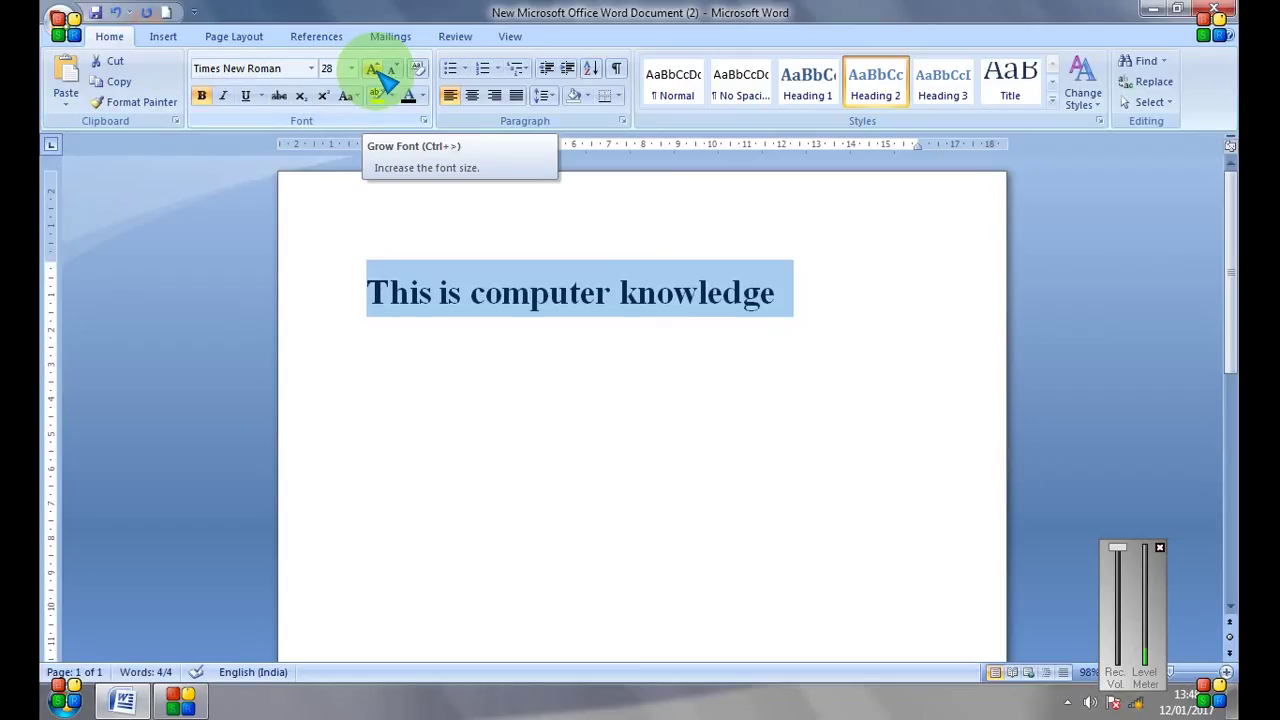
- Grow the heading to 72 pt, then shrink it step by step to 24 pt
{"action": "left_click", "coordinate": [380, 72]}
{"action": "left_click", "coordinate": [380, 72]}
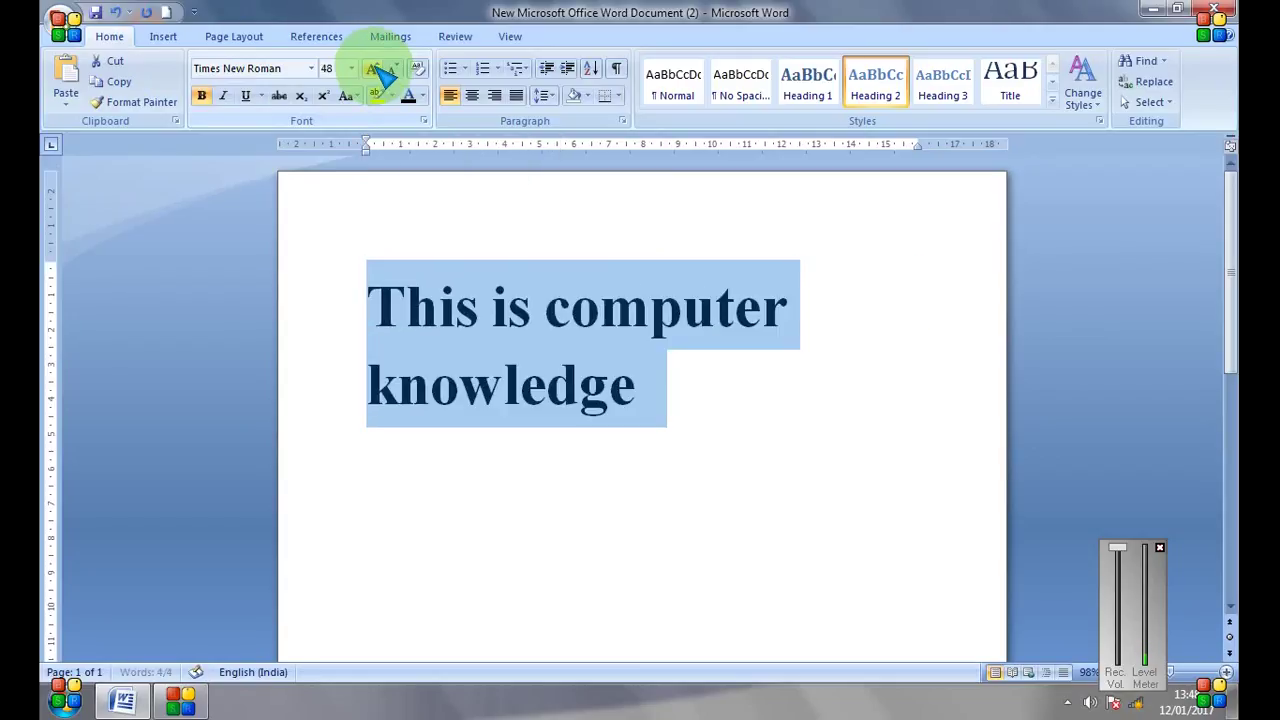
{"action": "left_click", "coordinate": [380, 72]}
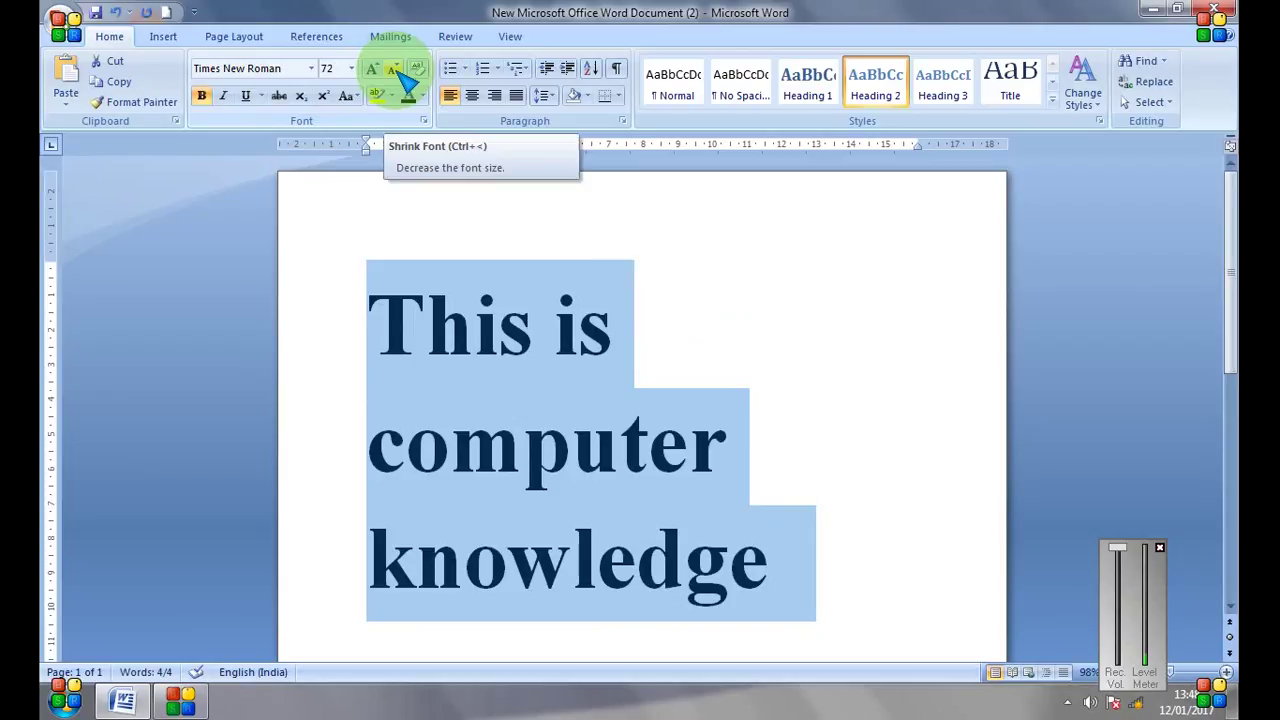
{"action": "left_click", "coordinate": [397, 72]}
{"action": "left_click", "coordinate": [397, 72]}
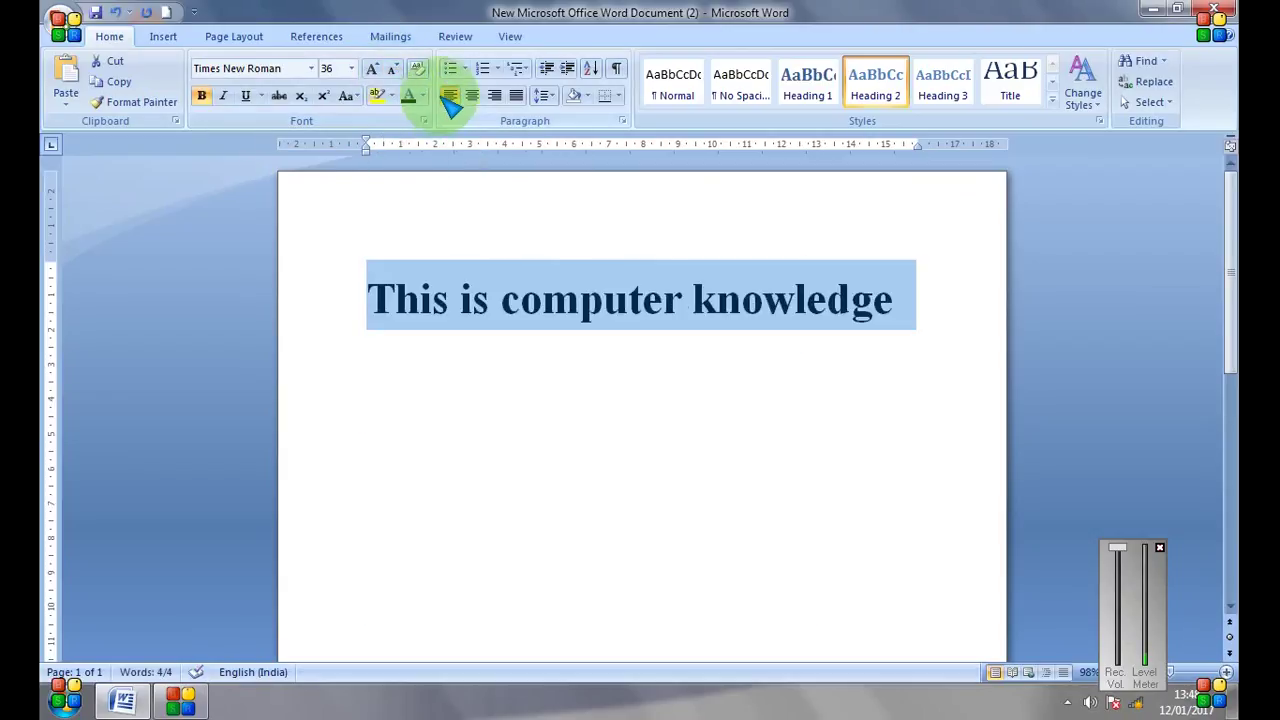
{"action": "left_click", "coordinate": [397, 72]}
{"action": "left_click", "coordinate": [397, 72]}
{"action": "left_click", "coordinate": [397, 72]}
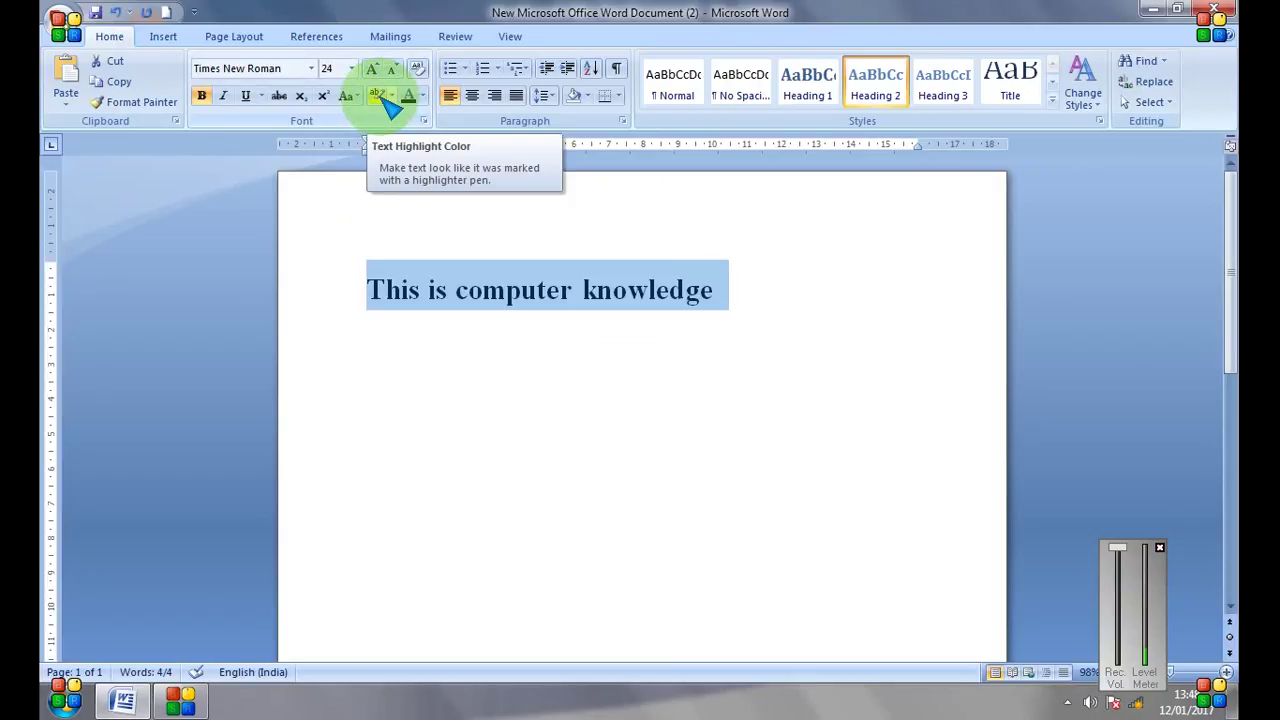
- Apply a yellow text highlight to the heading and reselect it
{"action": "left_click", "coordinate": [392, 96]}
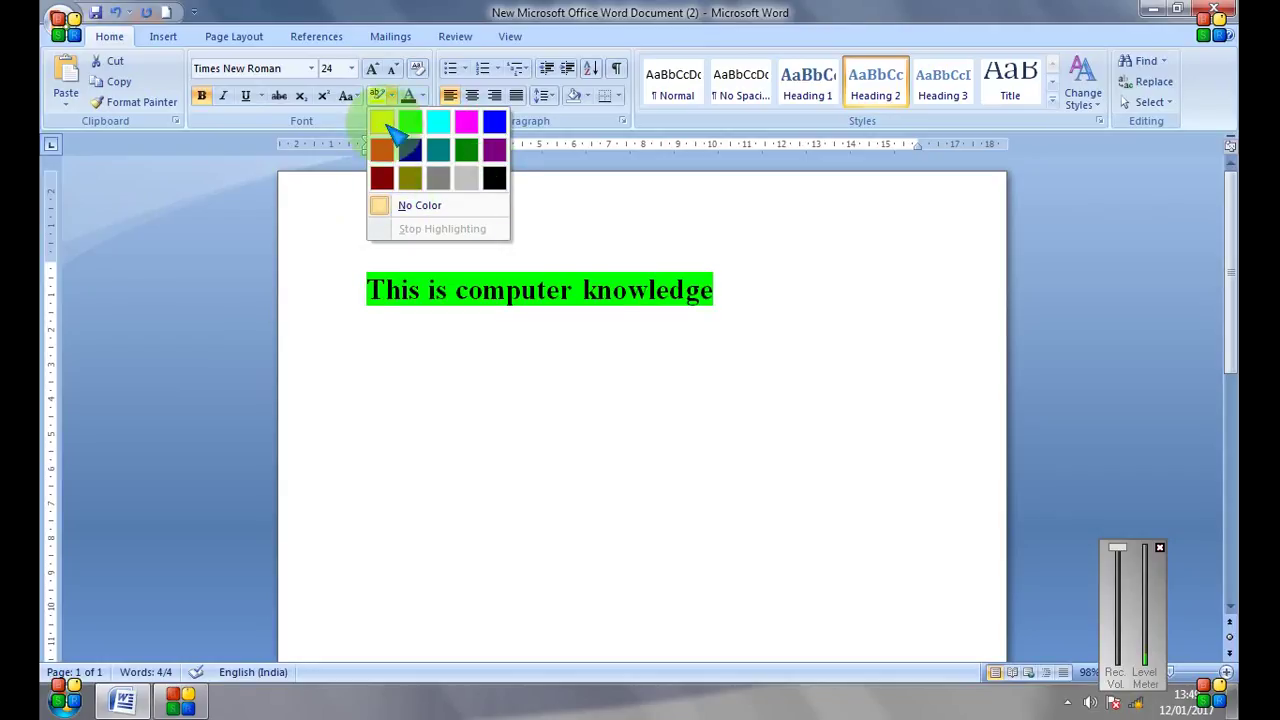
{"action": "left_click", "coordinate": [383, 125]}
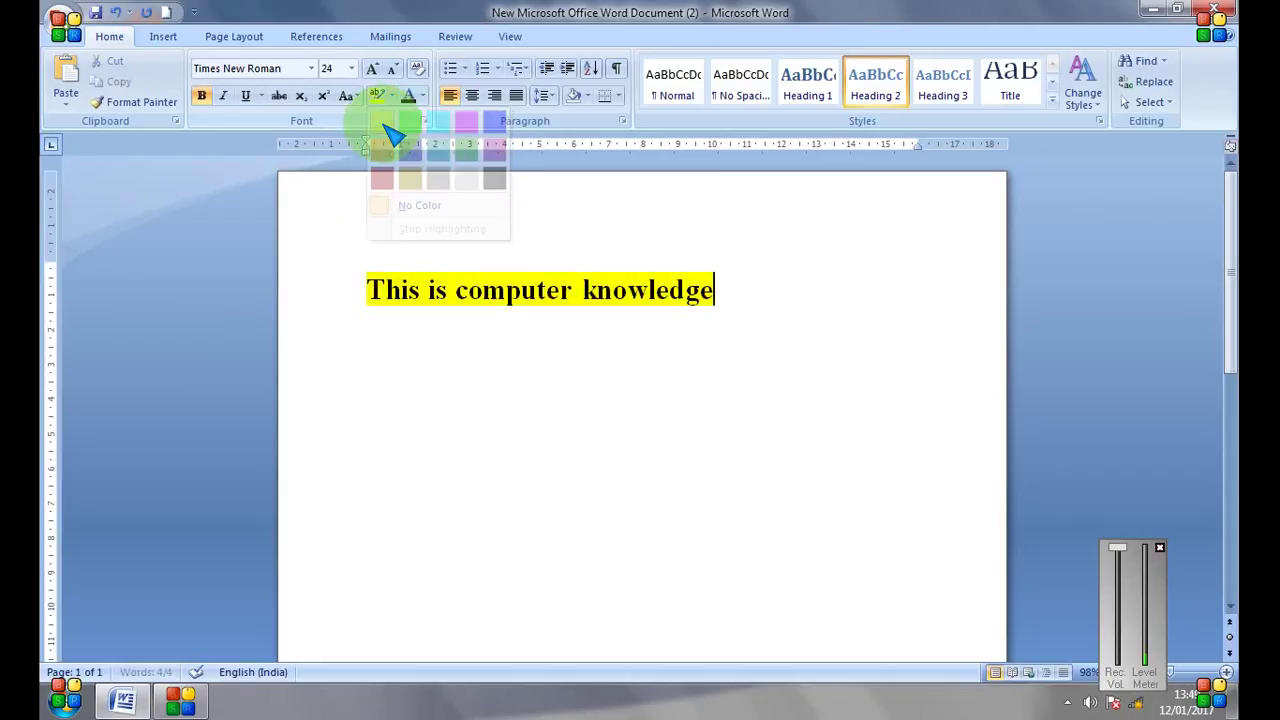
{"action": "left_click_drag", "start_coordinate": [366, 288], "coordinate": [677, 286]}
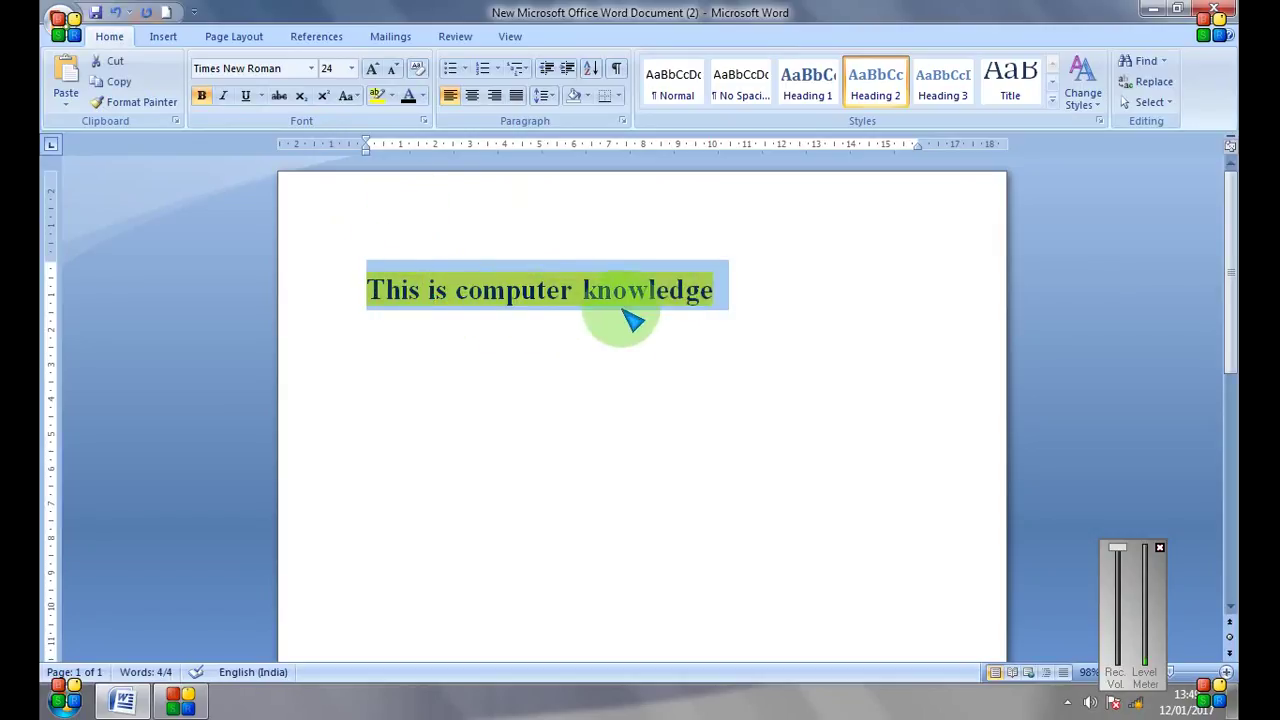
{"action": "left_click", "coordinate": [424, 96]}
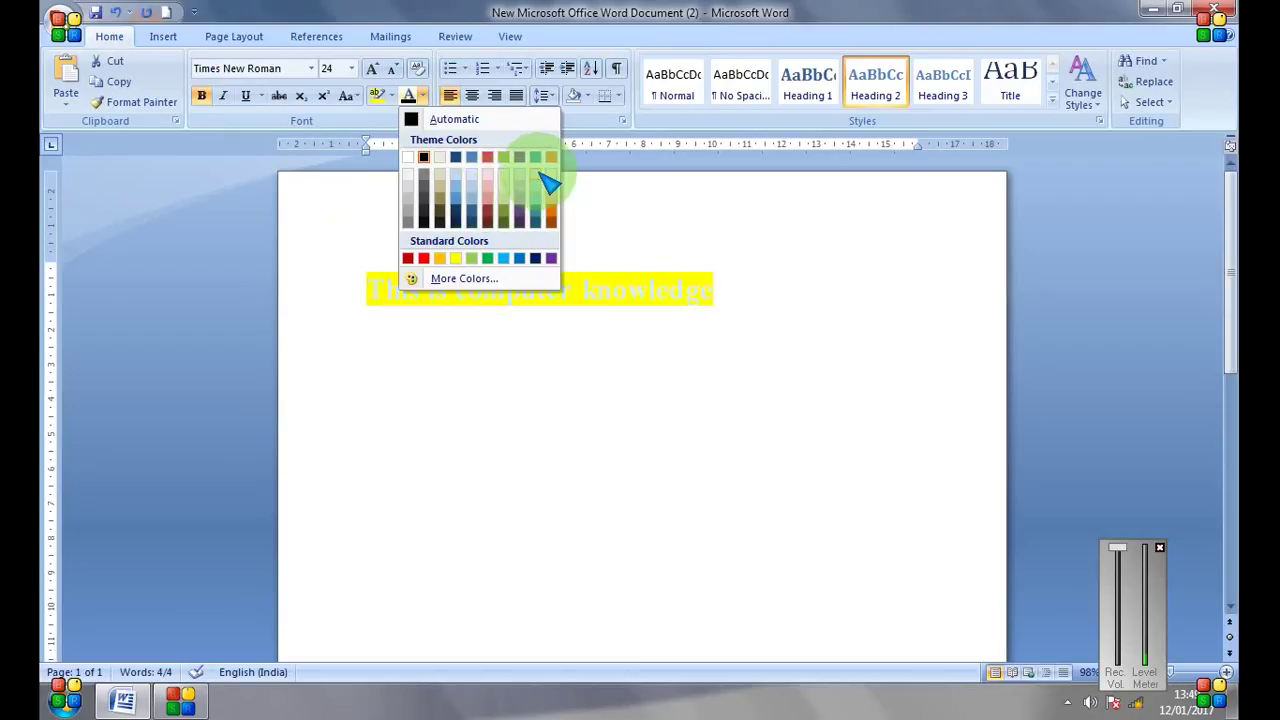
- Turn the heading text red, then reselect the whole heading line
{"action": "left_click", "coordinate": [420, 258]}
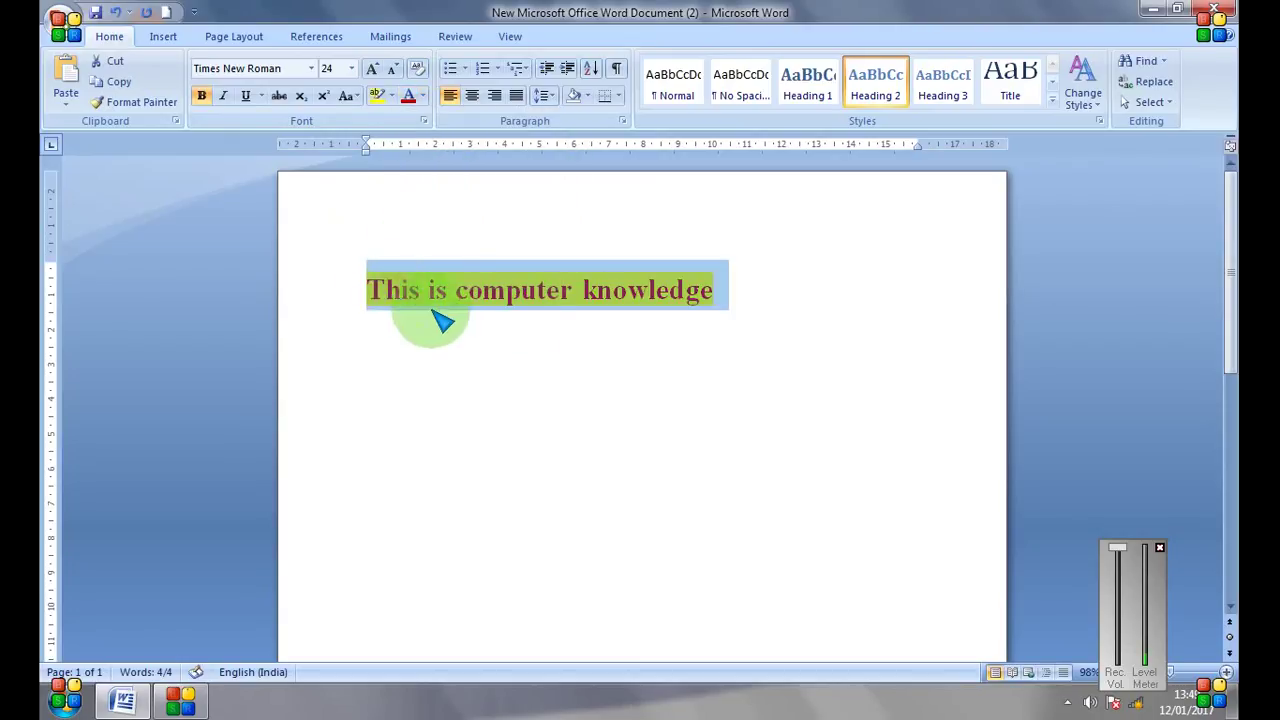
{"action": "left_click", "coordinate": [530, 325]}
{"action": "left_click_drag", "start_coordinate": [367, 288], "coordinate": [700, 291]}
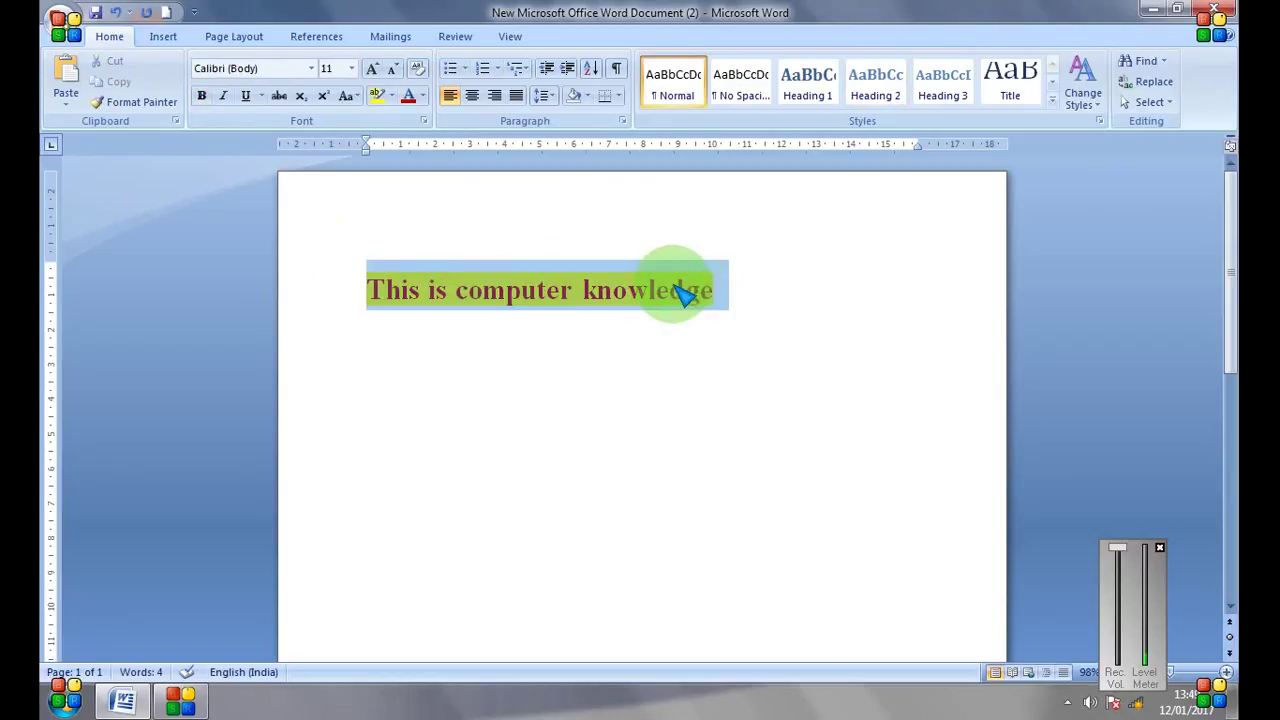
{"action": "left_click", "coordinate": [423, 96]}
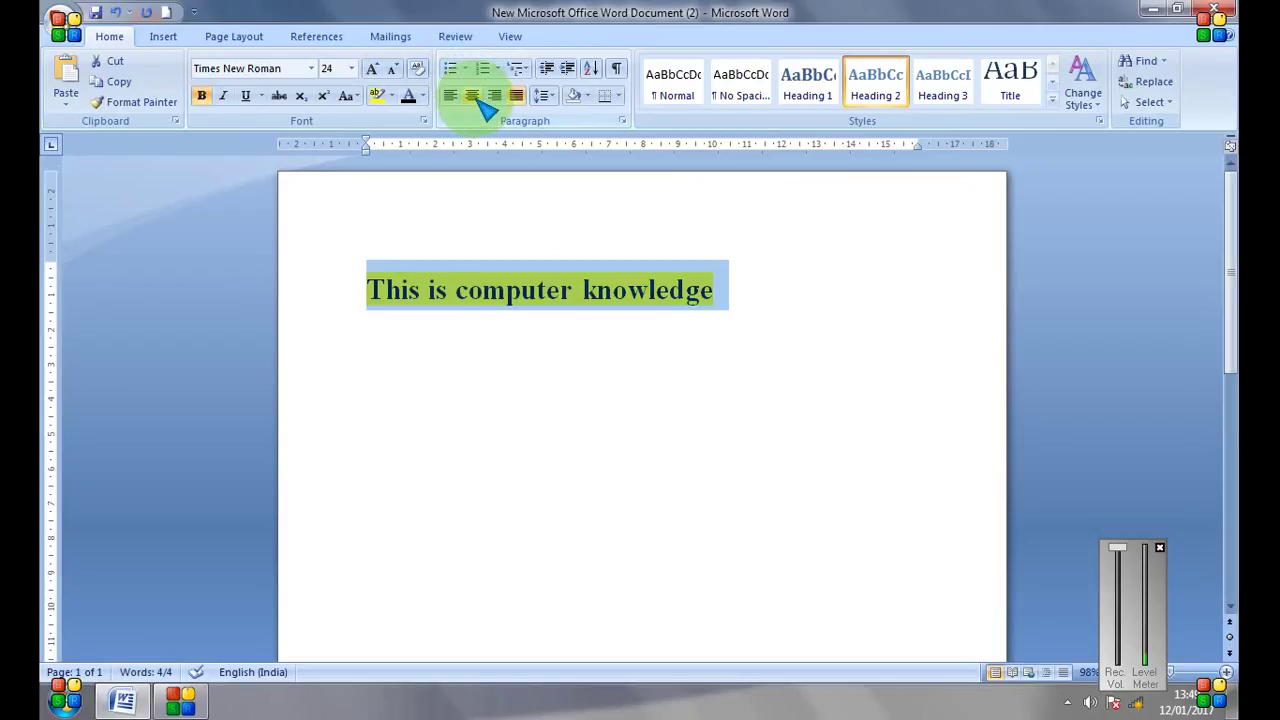
- Try right and left alignment on the heading, finishing with it centred
{"action": "left_click", "coordinate": [472, 96]}
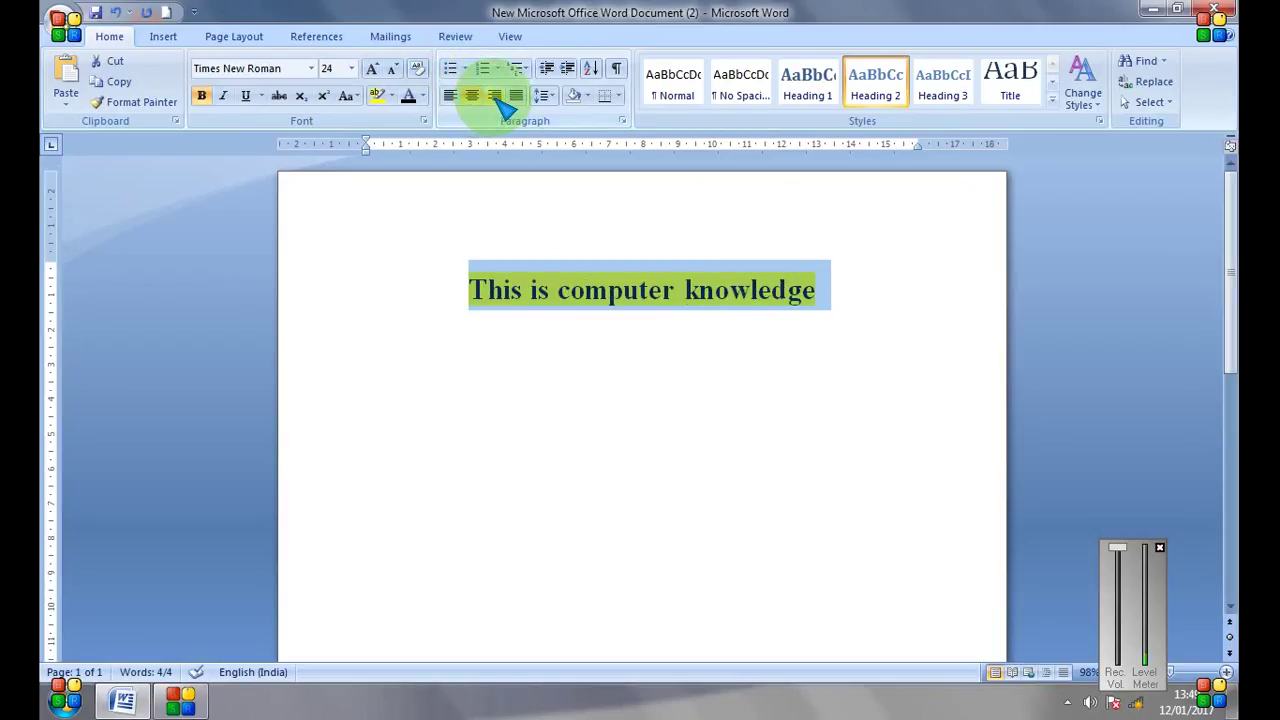
{"action": "left_click", "coordinate": [495, 97]}
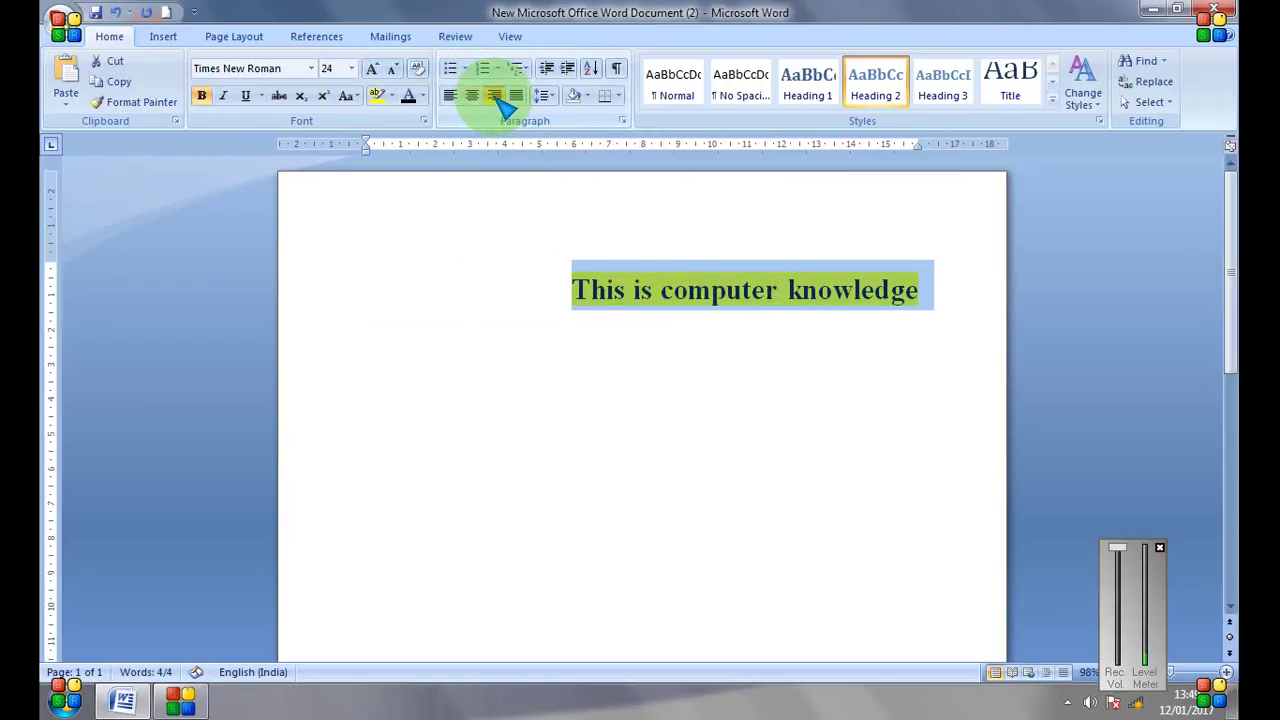
{"action": "left_click", "coordinate": [472, 96]}
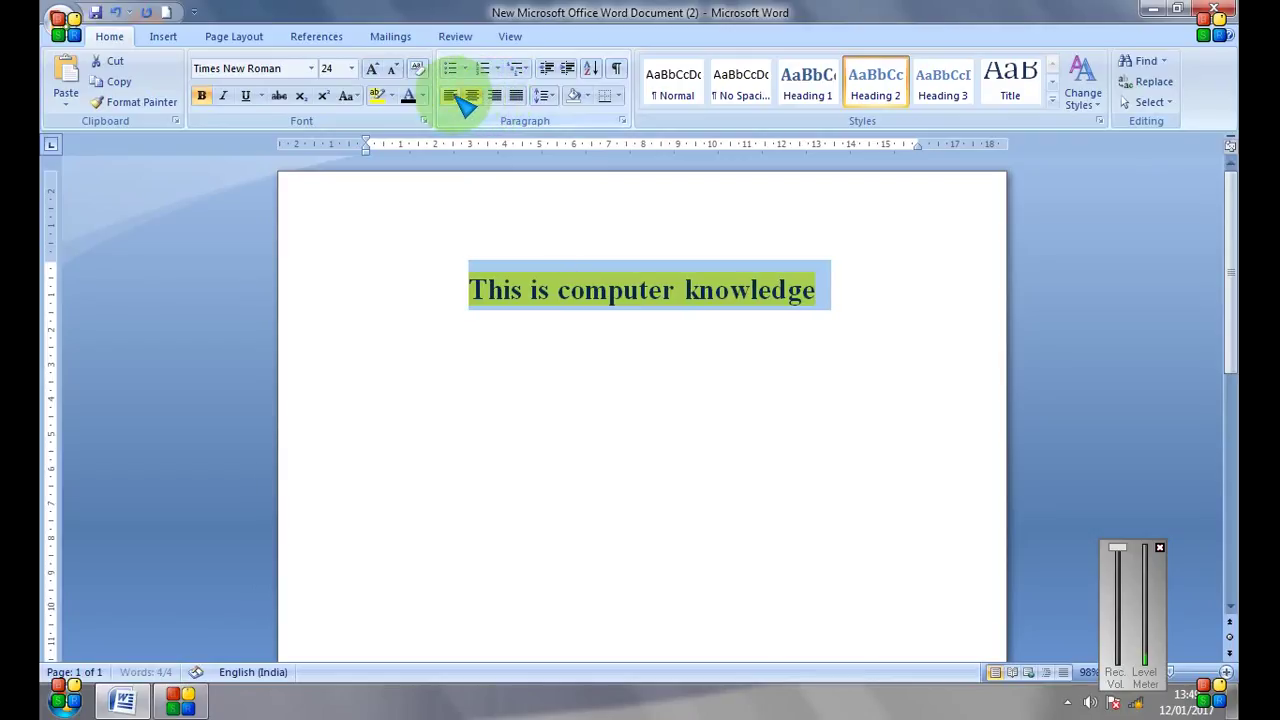
{"action": "left_click", "coordinate": [450, 96]}
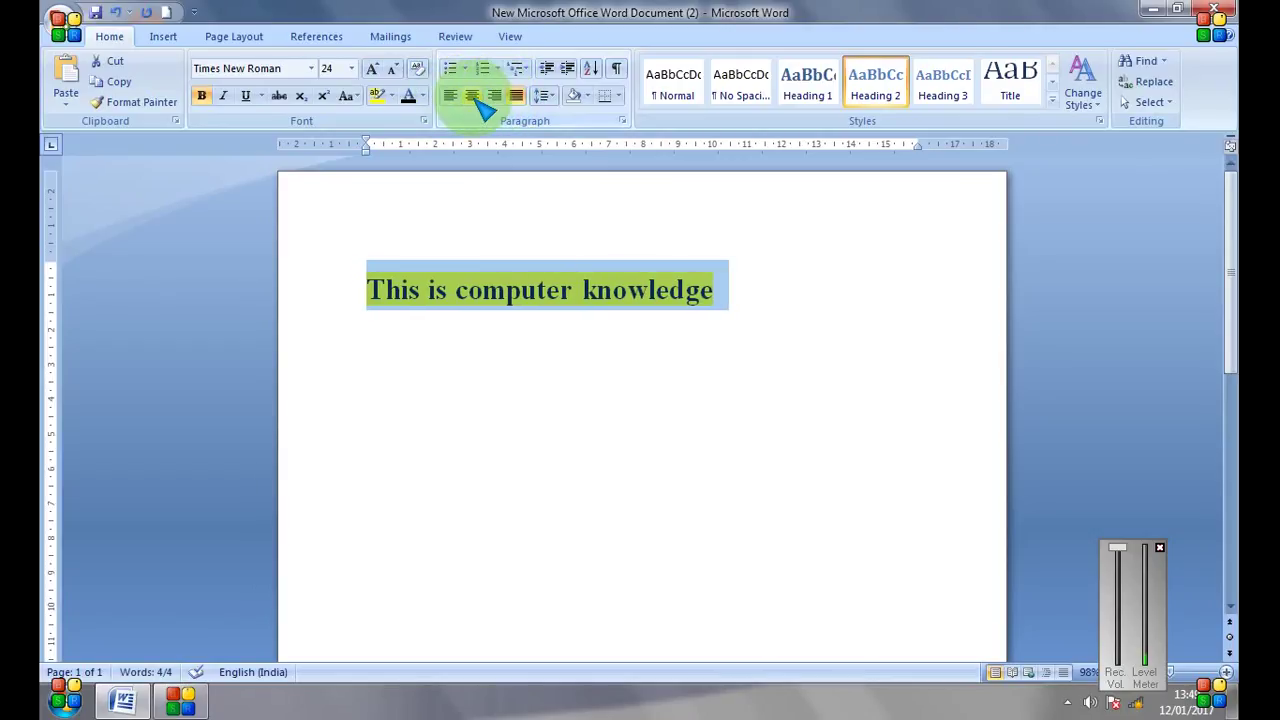
{"action": "left_click", "coordinate": [471, 96]}
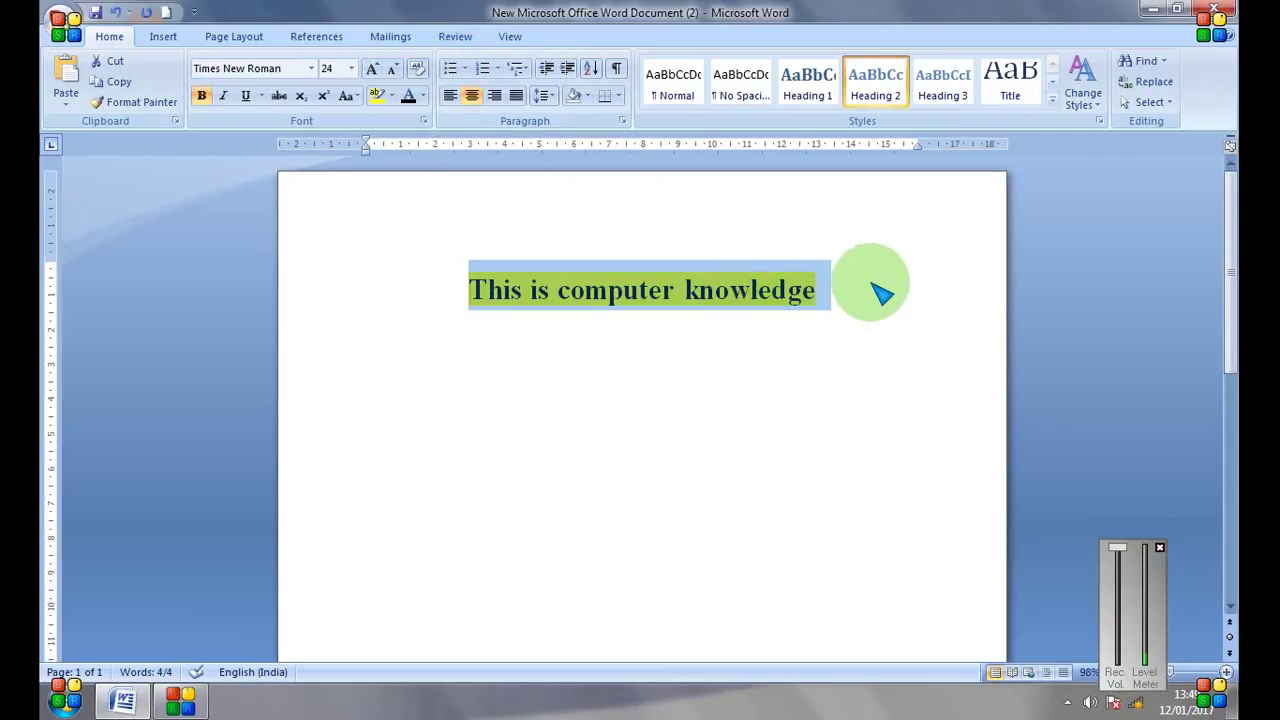
{"action": "left_click", "coordinate": [856, 315]}
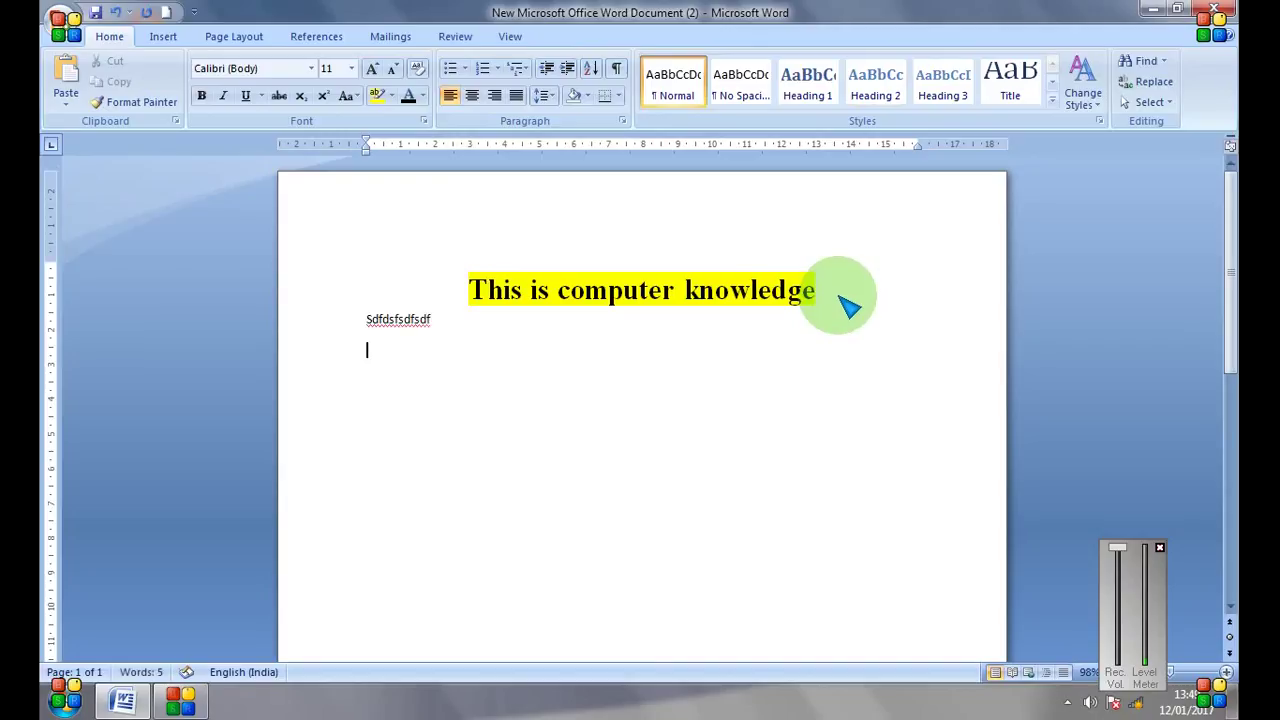
{"action": "type", "text": "bcfgbdfghdfghd"}
- Add a new text line below the heading and set the three lines beneath it to 20 pt
{"action": "key", "text": "Return"}
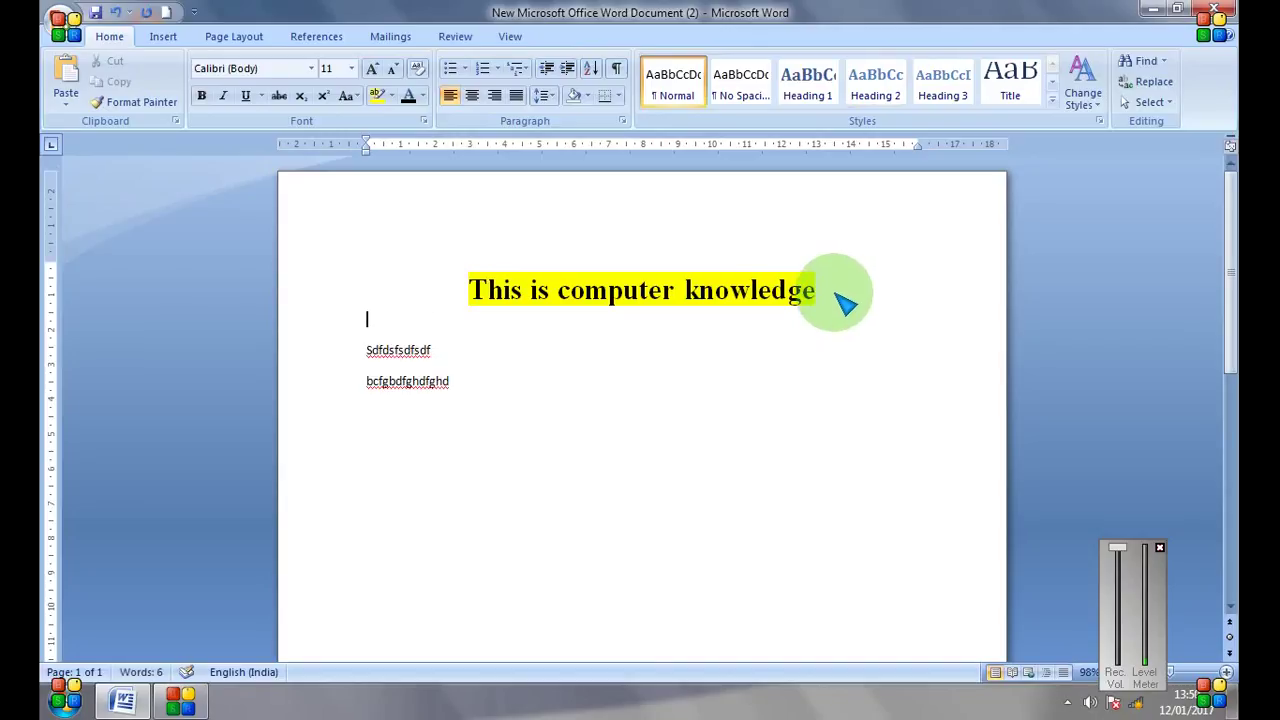
{"action": "type", "text": "sfdsfsdfsd"}
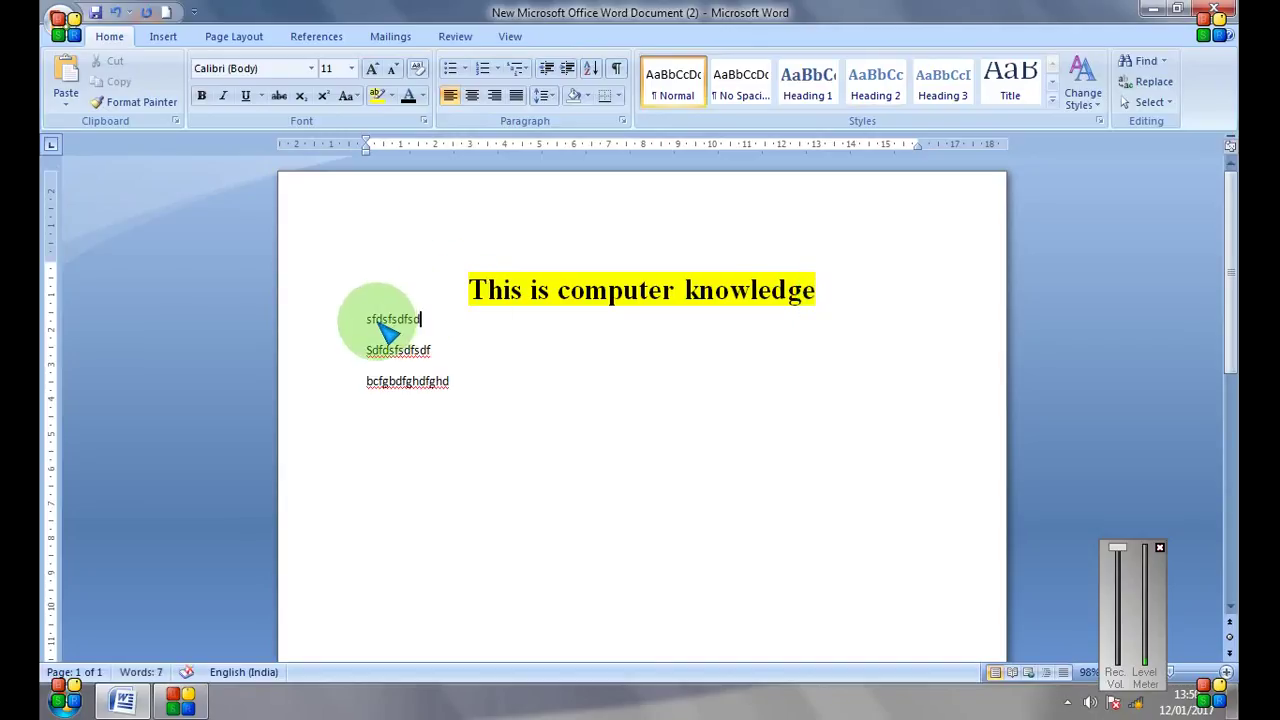
{"action": "left_click_drag", "start_coordinate": [367, 320], "coordinate": [471, 414]}
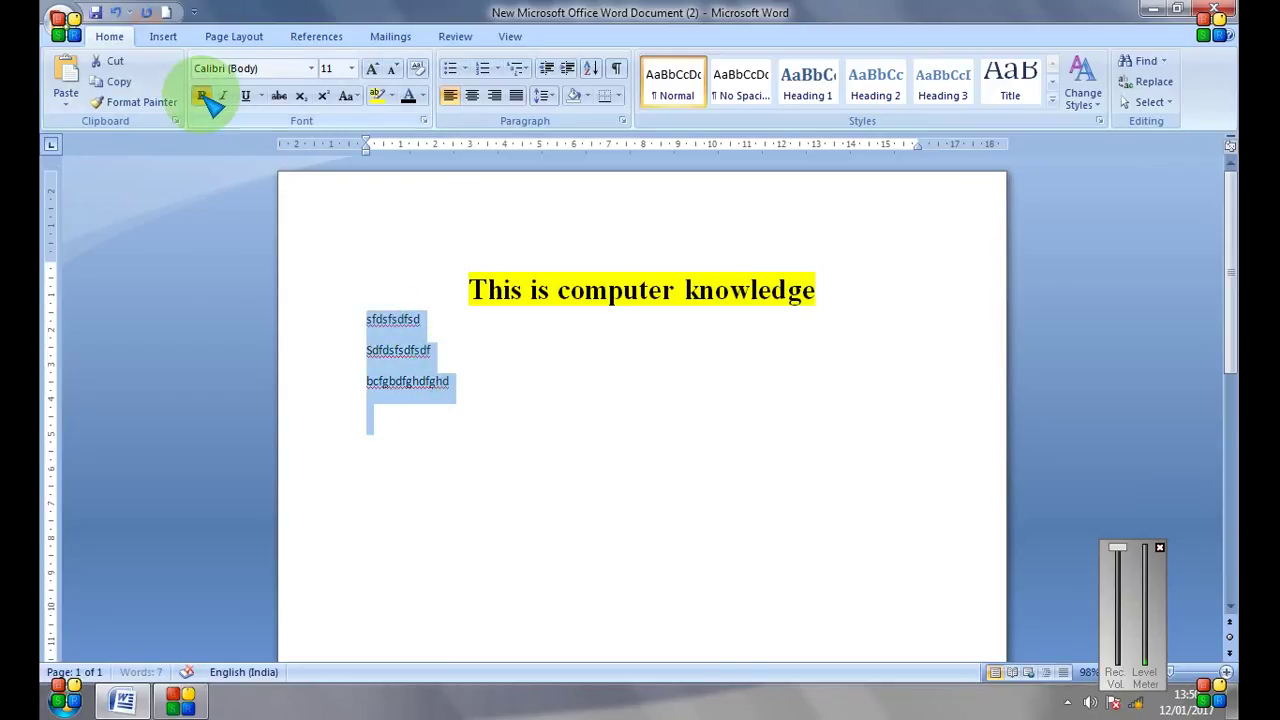
{"action": "left_click", "coordinate": [352, 68]}
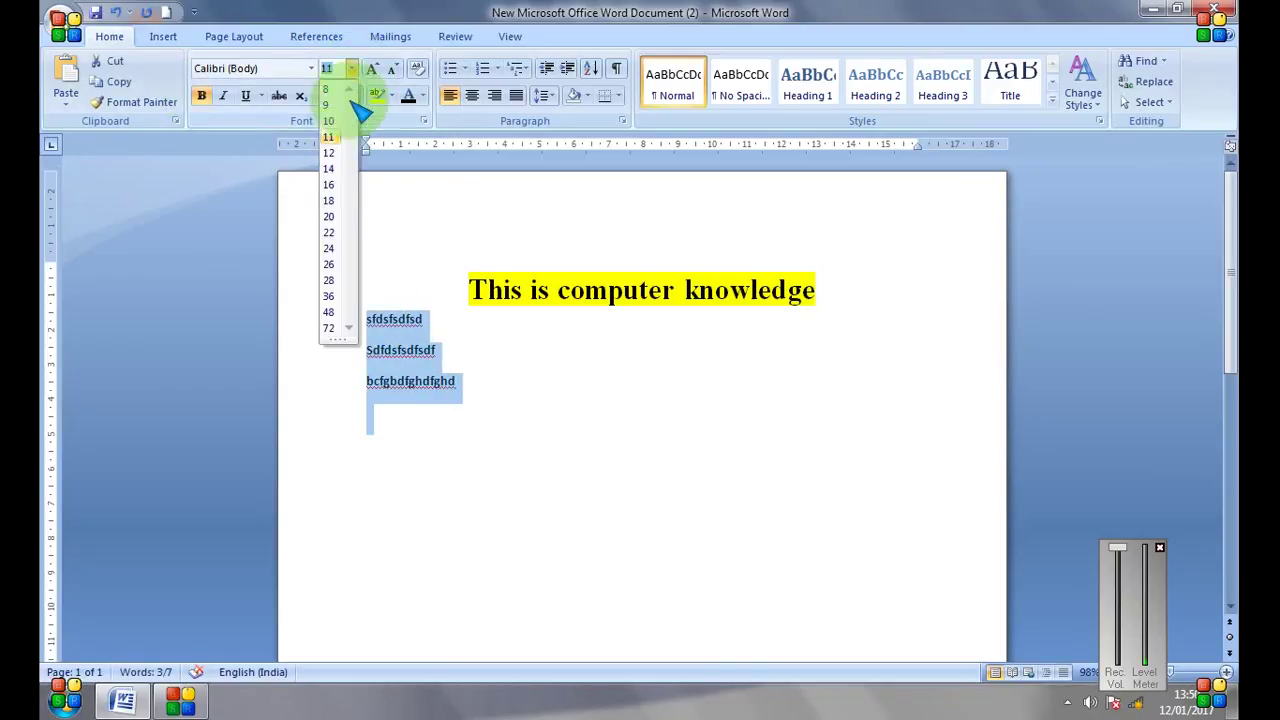
{"action": "left_click", "coordinate": [335, 216]}
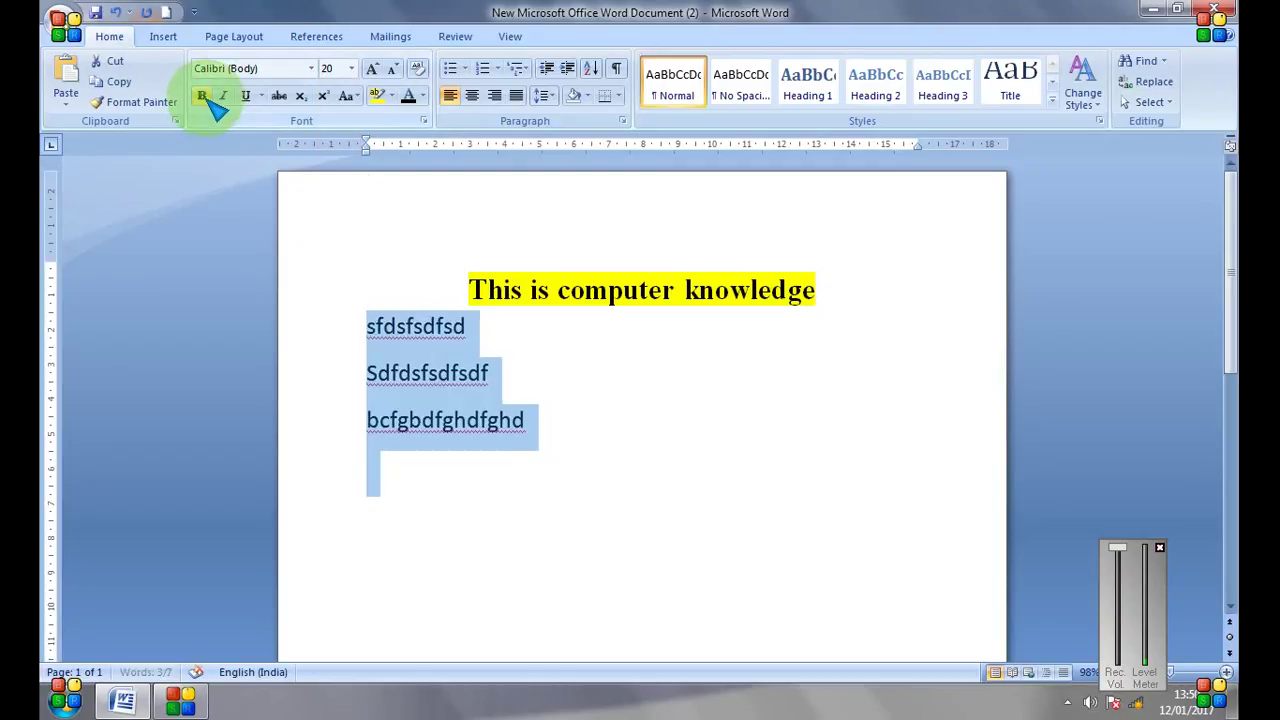
{"action": "left_click", "coordinate": [305, 328]}
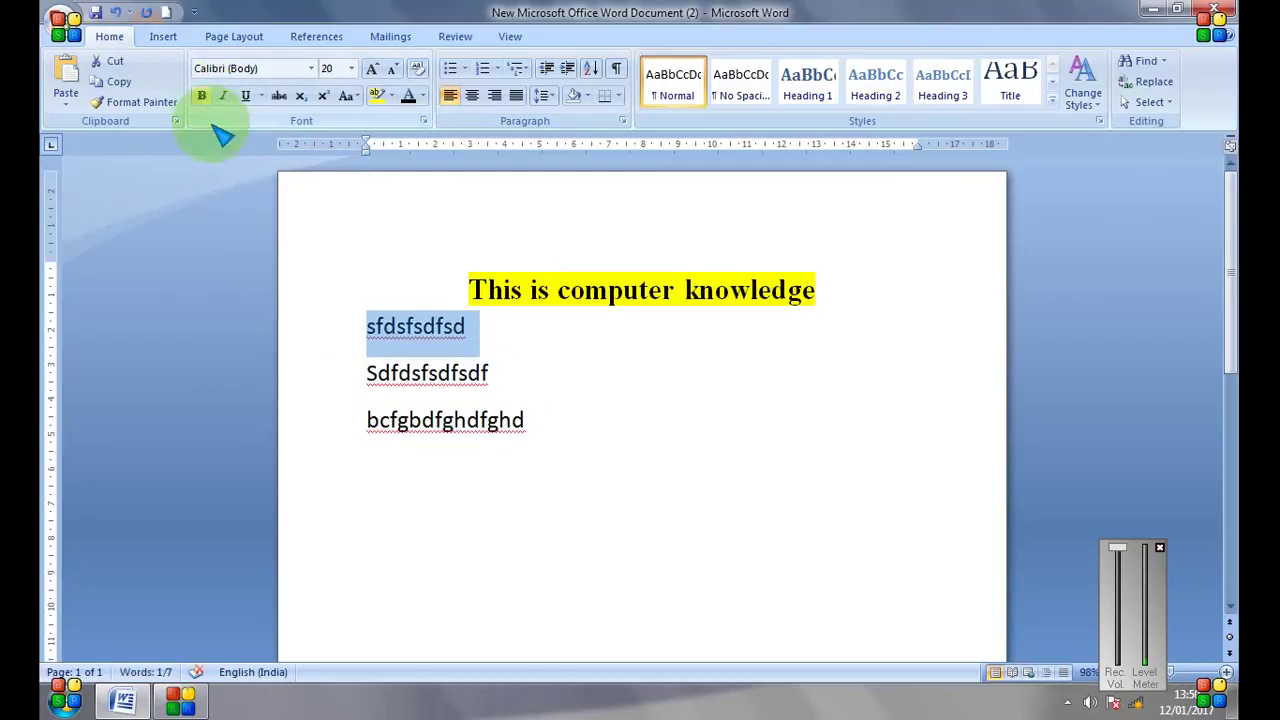
{"action": "left_click_drag", "start_coordinate": [316, 232], "coordinate": [502, 444]}
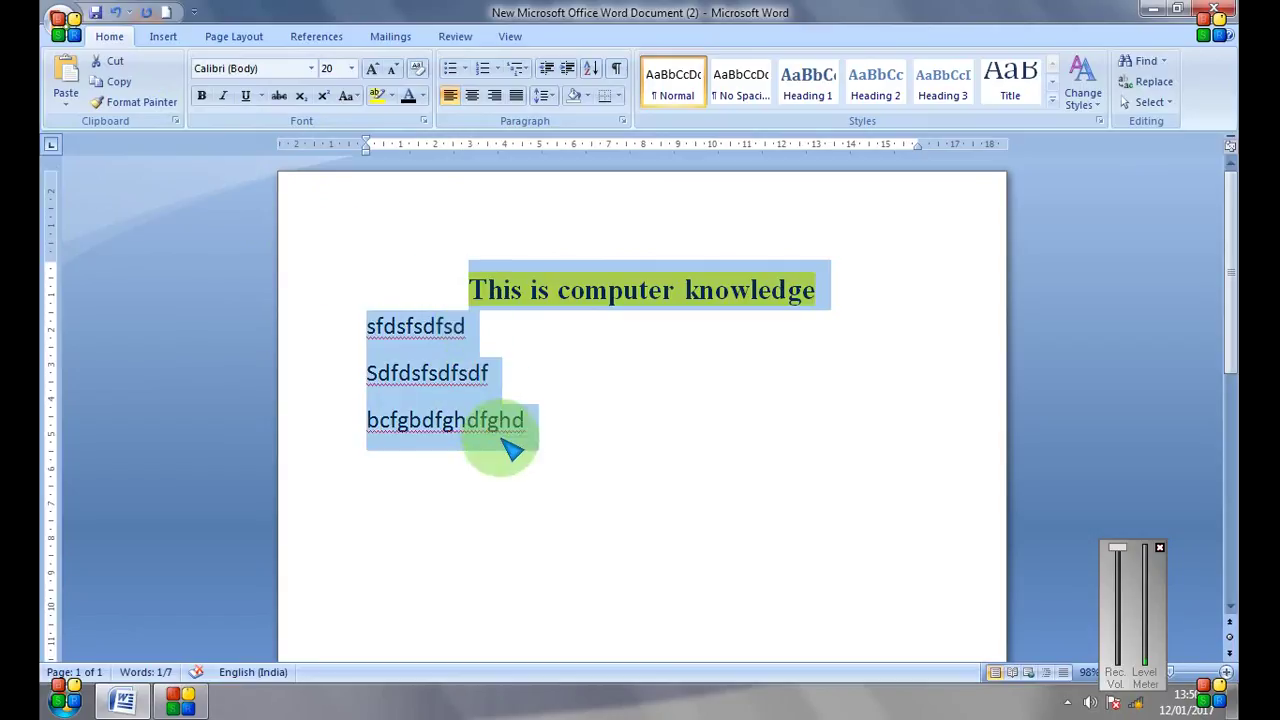
{"action": "left_click", "coordinate": [626, 376]}
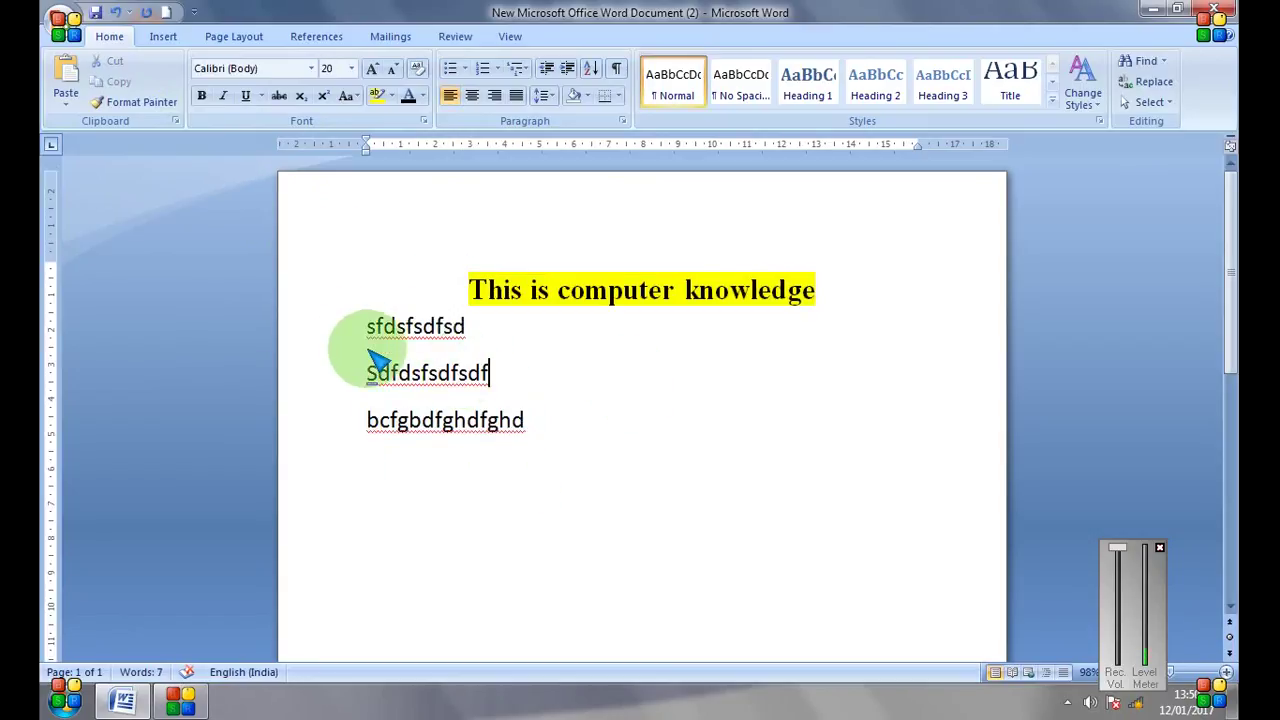
{"action": "left_click_drag", "start_coordinate": [379, 331], "coordinate": [535, 443]}
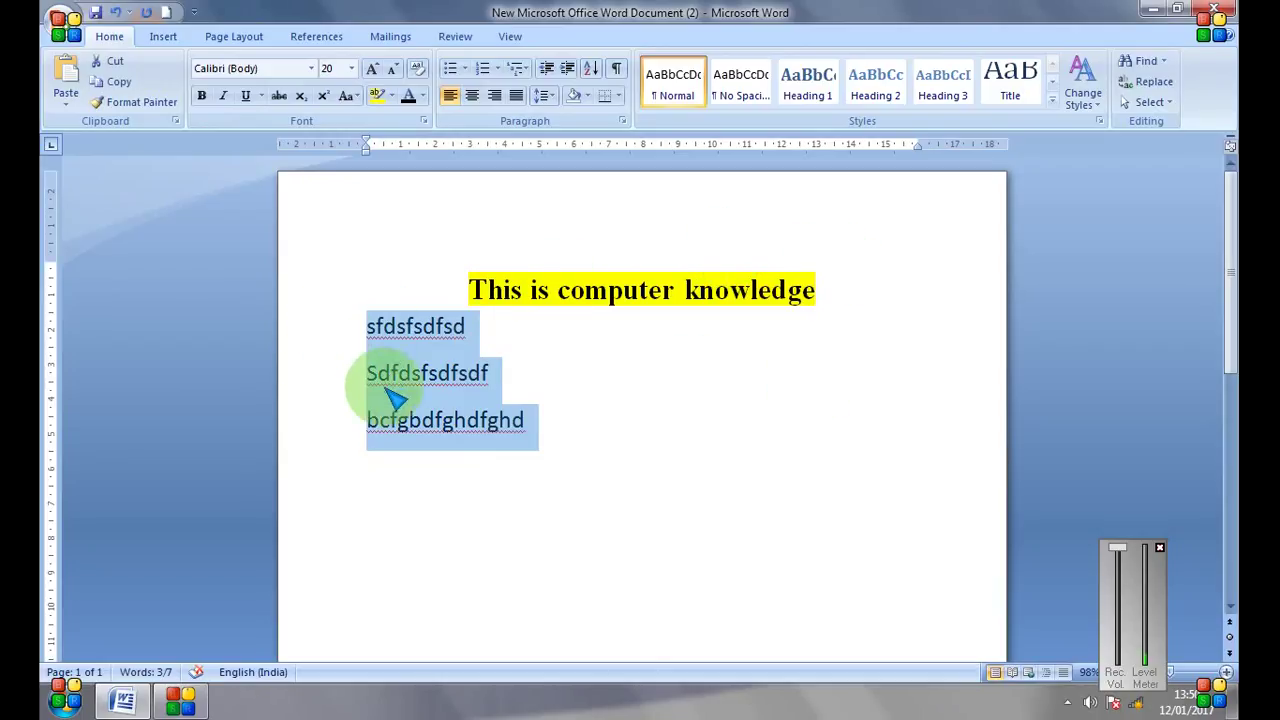
- After trying bullets and numbering, number the three lines with the 1) a) i) multilevel style
{"action": "left_click", "coordinate": [451, 70]}
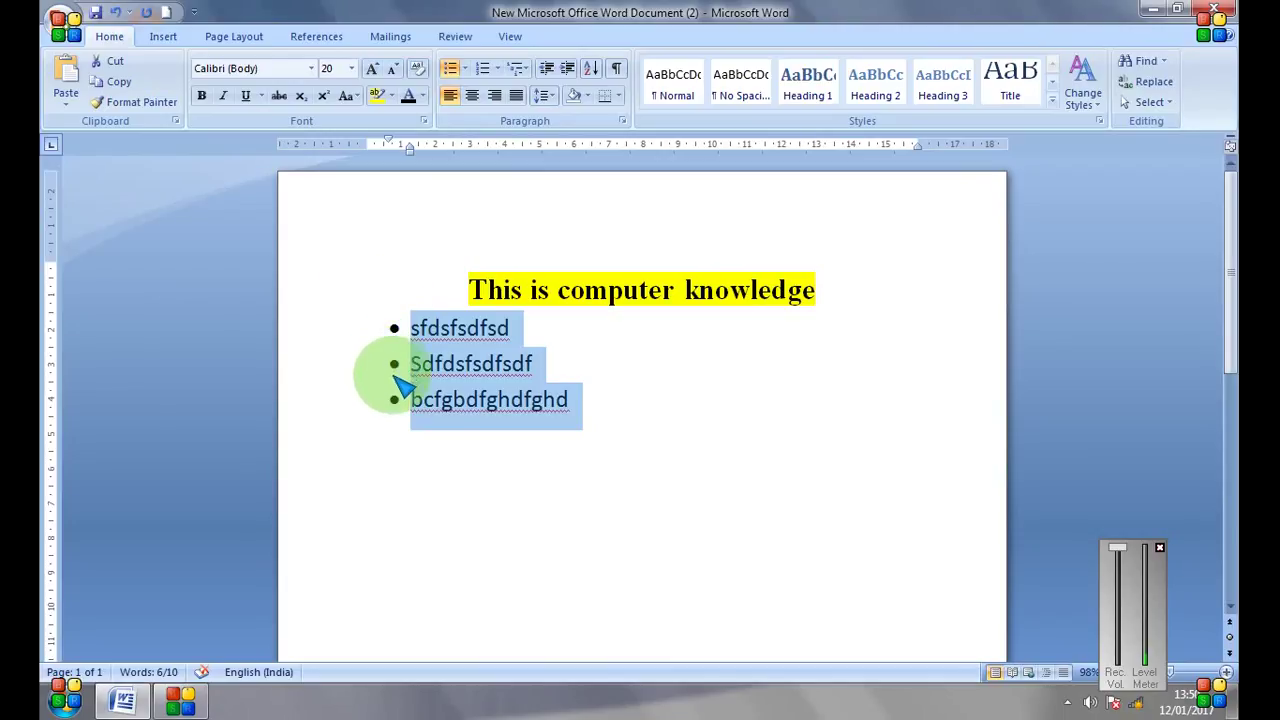
{"action": "left_click", "coordinate": [482, 68]}
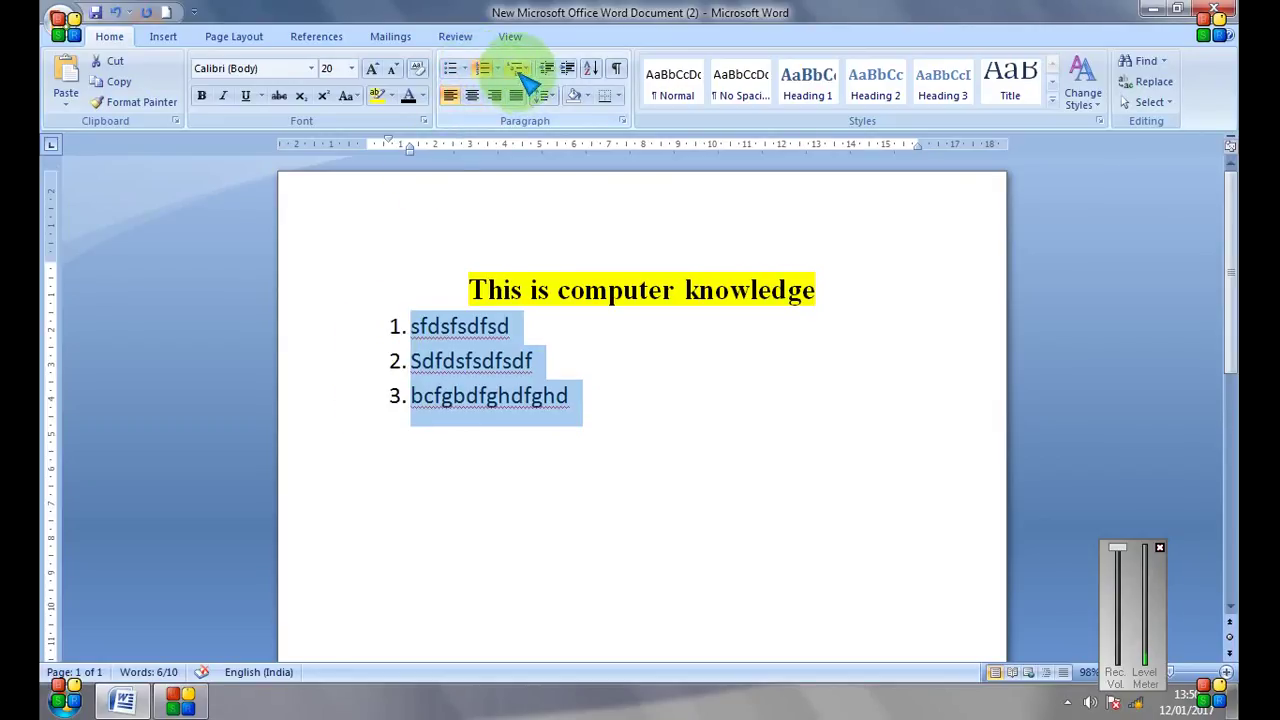
{"action": "left_click", "coordinate": [518, 74]}
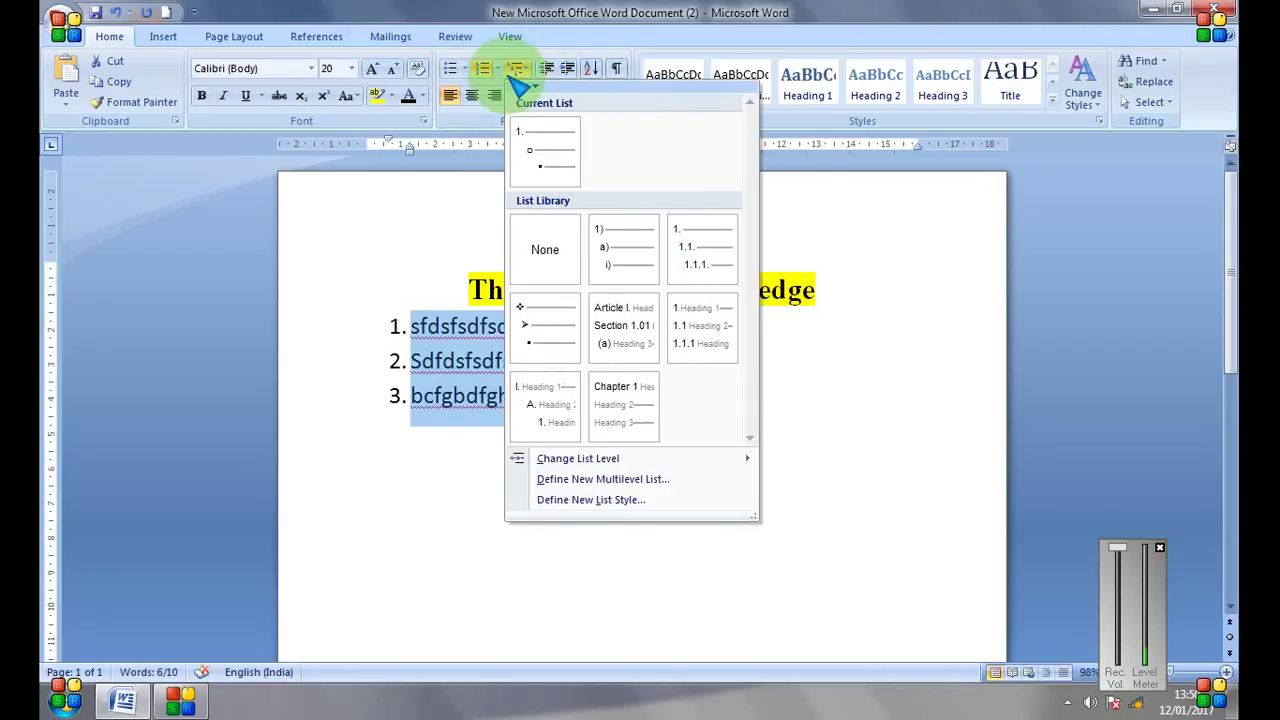
{"action": "left_click", "coordinate": [465, 152]}
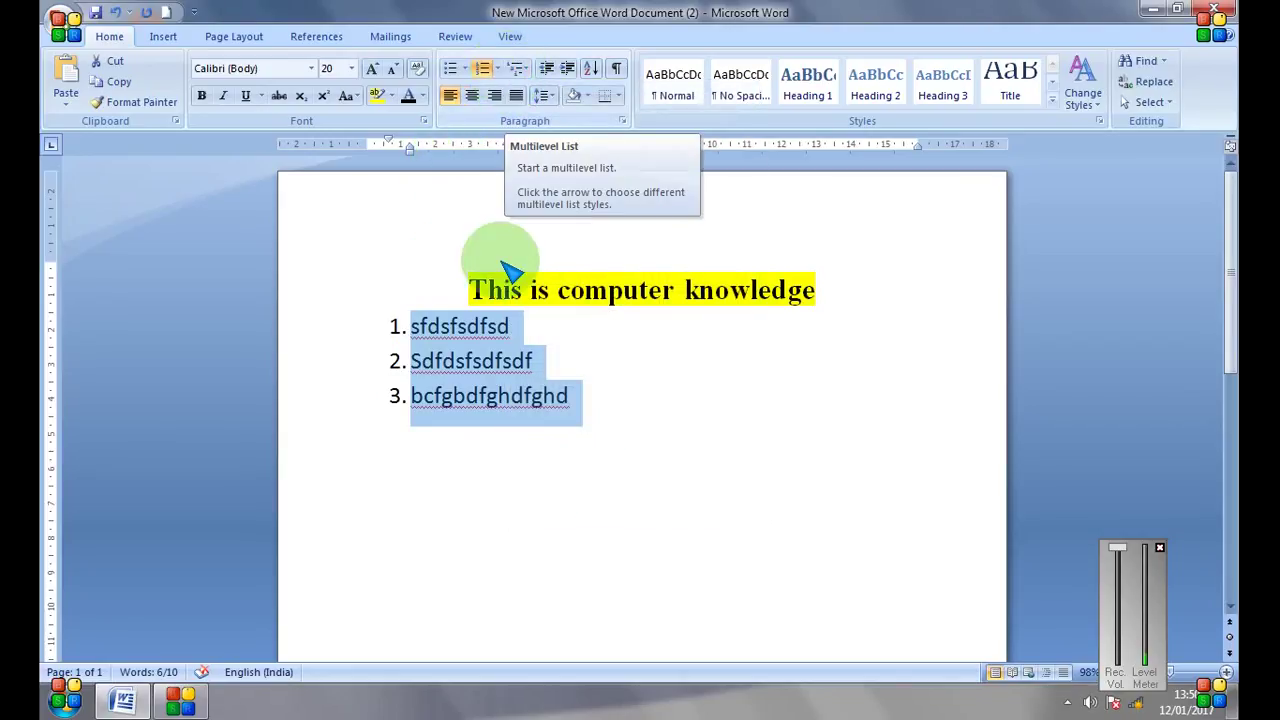
{"action": "left_click_drag", "start_coordinate": [598, 428], "coordinate": [432, 345]}
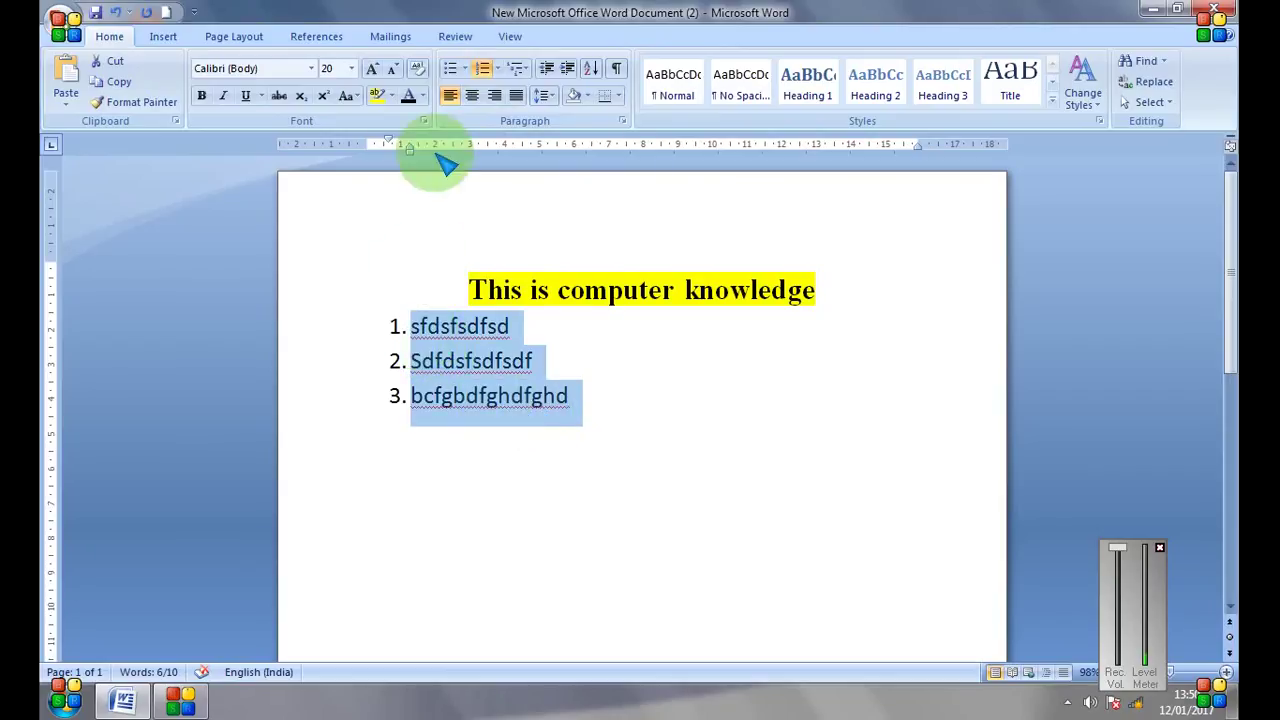
{"action": "left_click", "coordinate": [517, 68]}
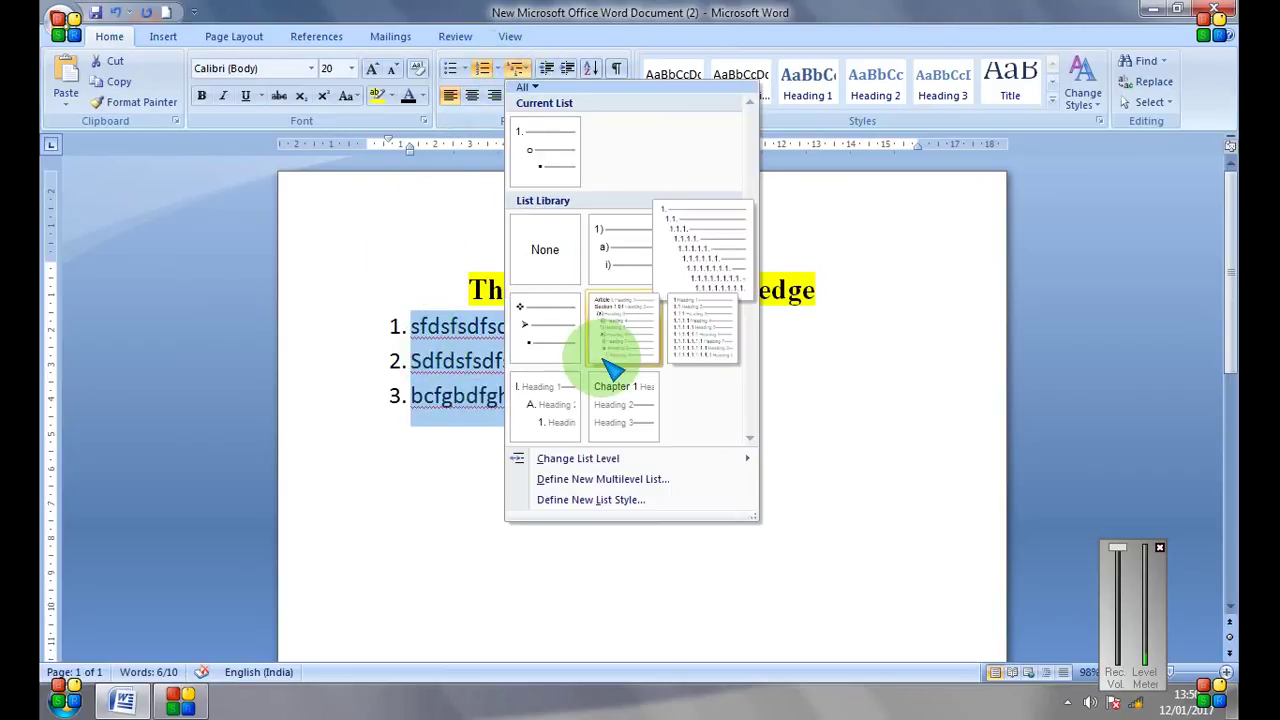
{"action": "left_click", "coordinate": [651, 263]}
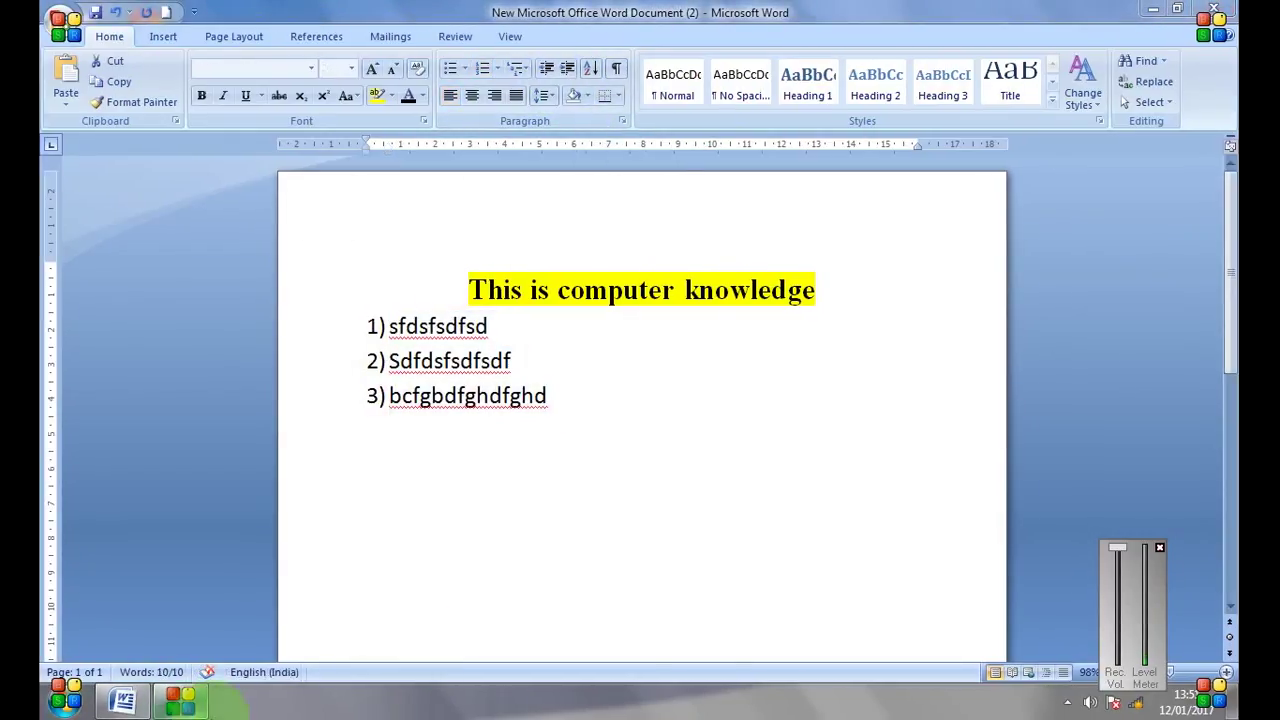
{"action": "left_click", "coordinate": [183, 705]}
- Select all and apply Heading 4 after trying the Normal and No Spacing styles
{"action": "left_click", "coordinate": [183, 705]}
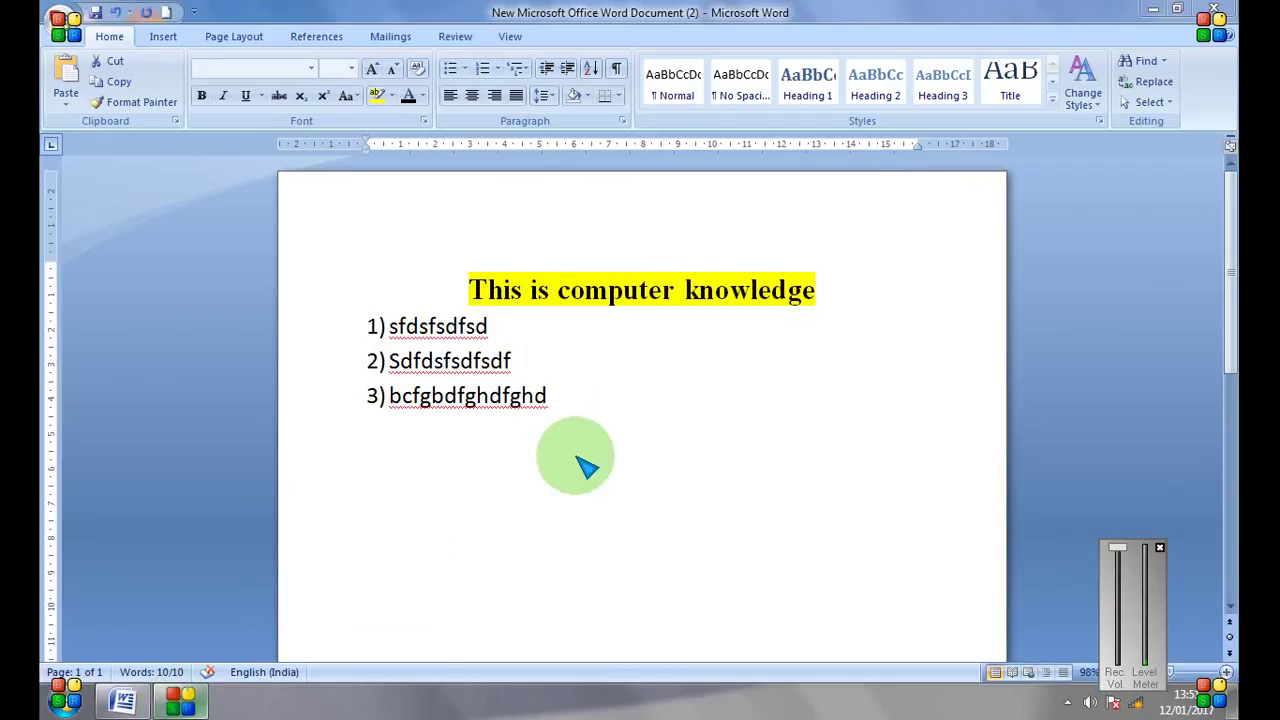
{"action": "key", "text": "ctrl+a"}
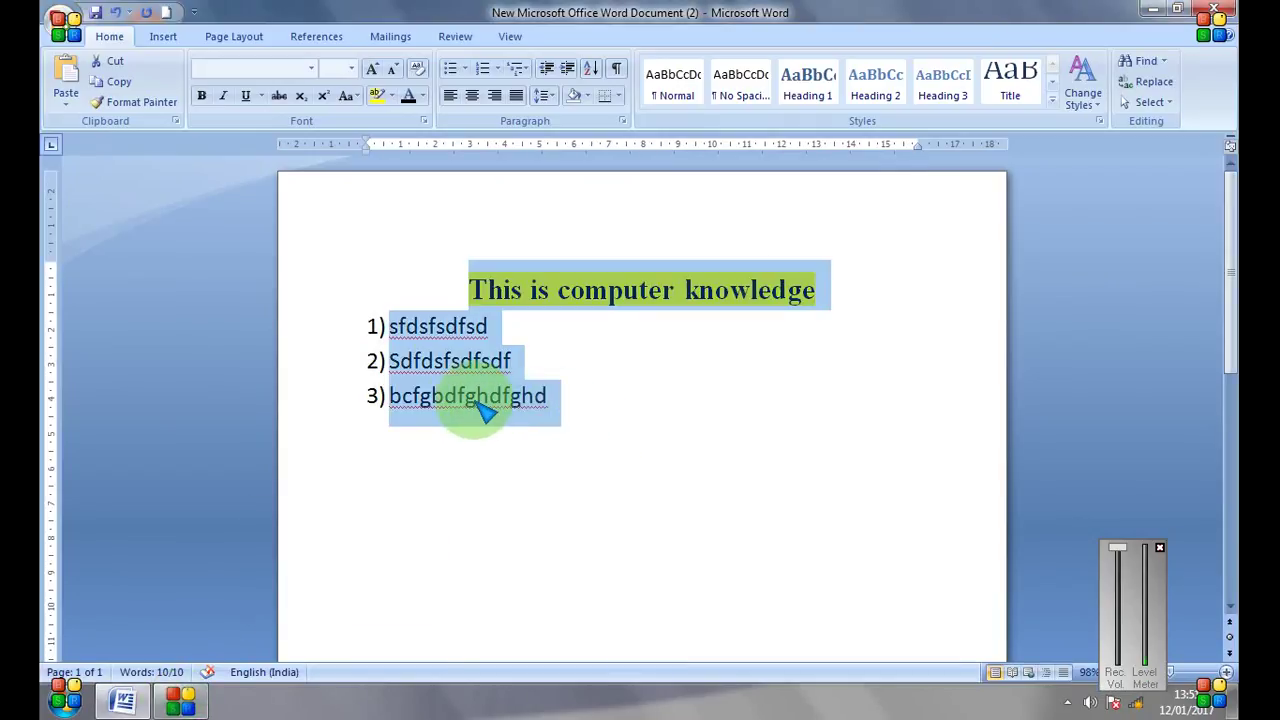
{"action": "left_click", "coordinate": [683, 86]}
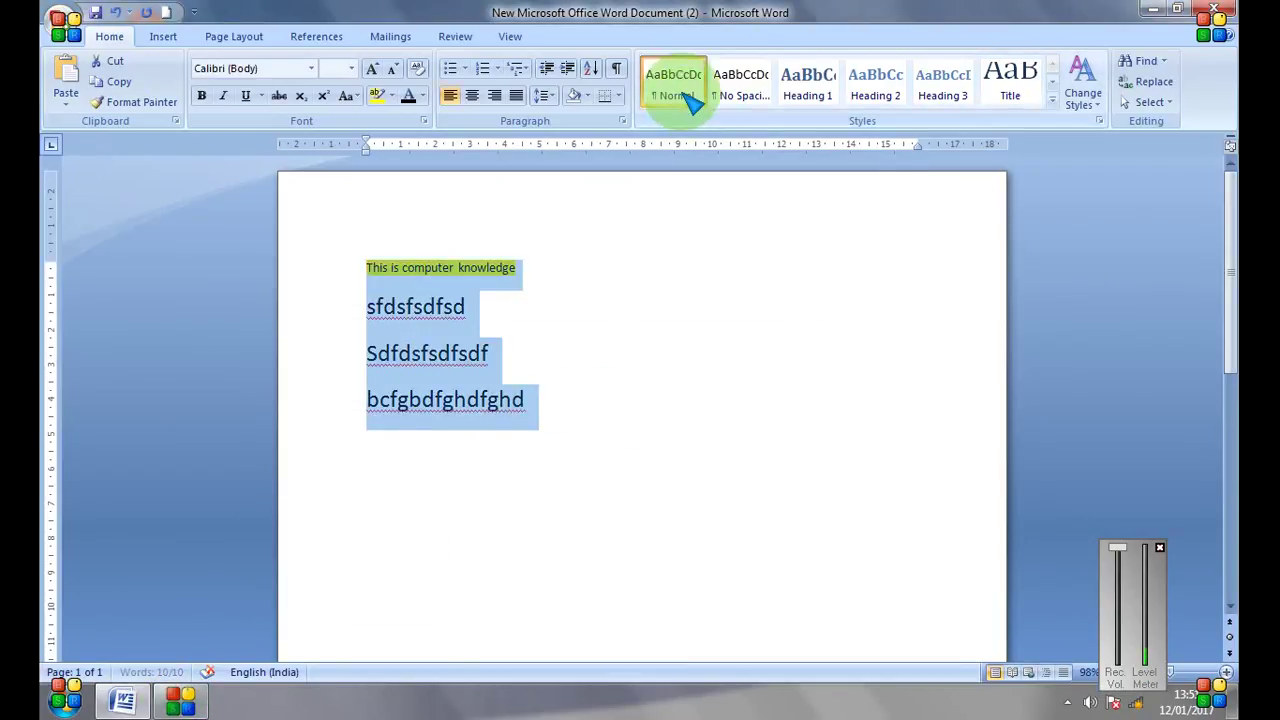
{"action": "left_click", "coordinate": [767, 93]}
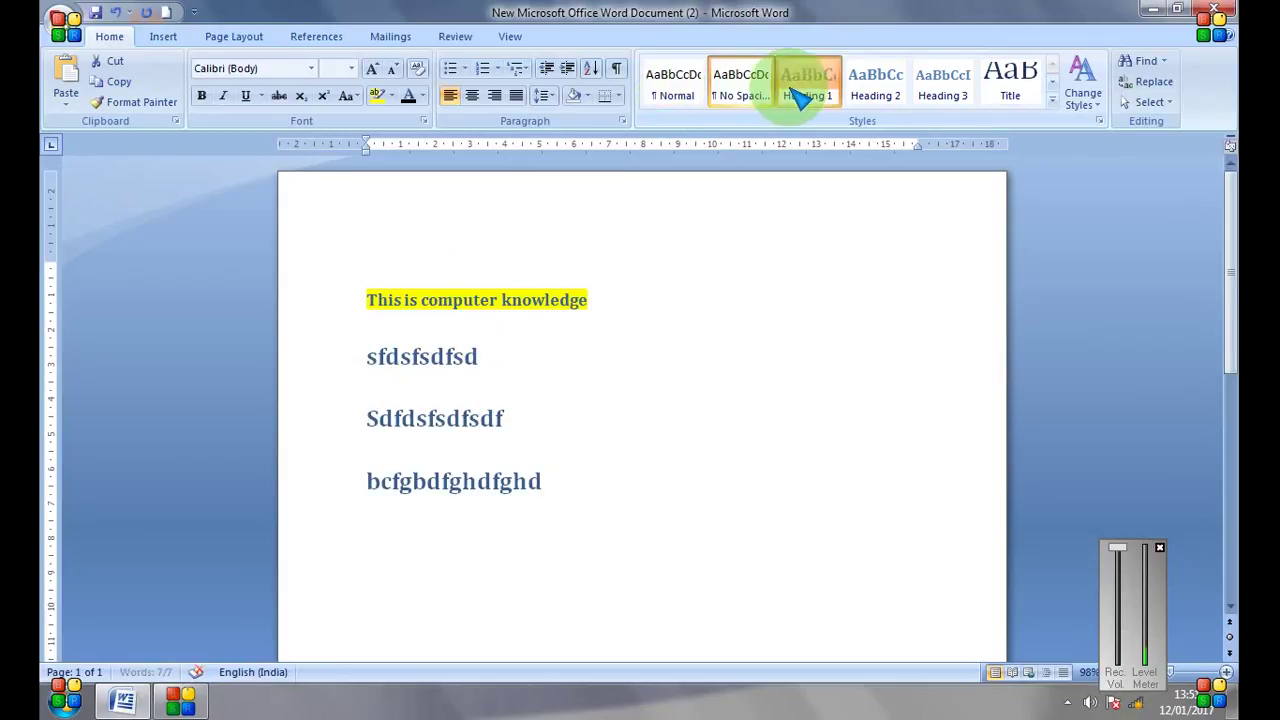
{"action": "left_click", "coordinate": [1003, 90]}
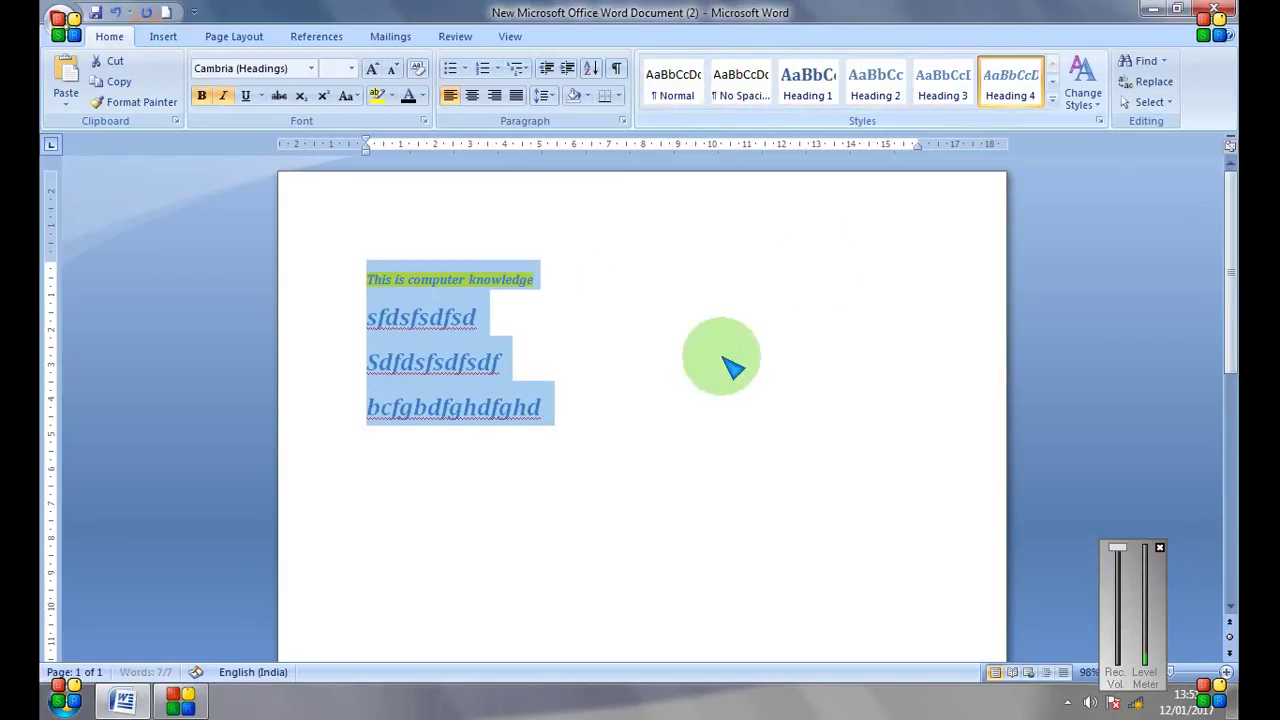
{"action": "left_click", "coordinate": [368, 280]}
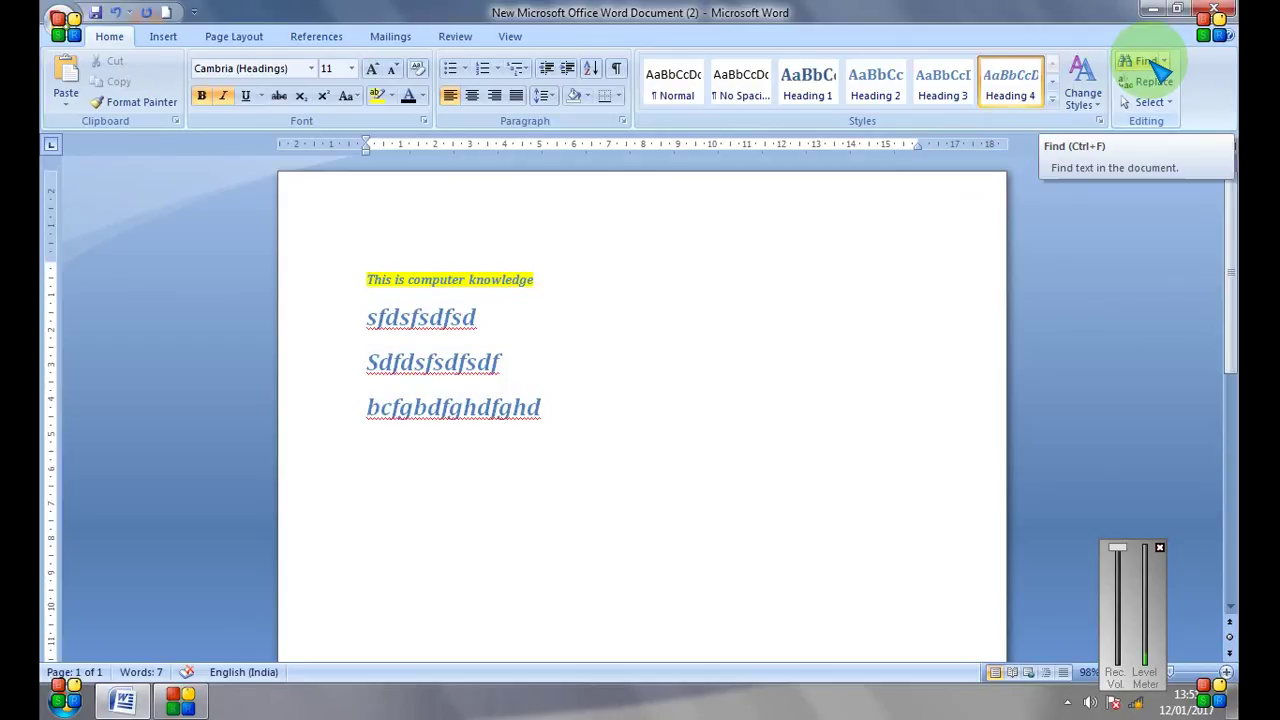
{"action": "left_click", "coordinate": [1146, 62]}
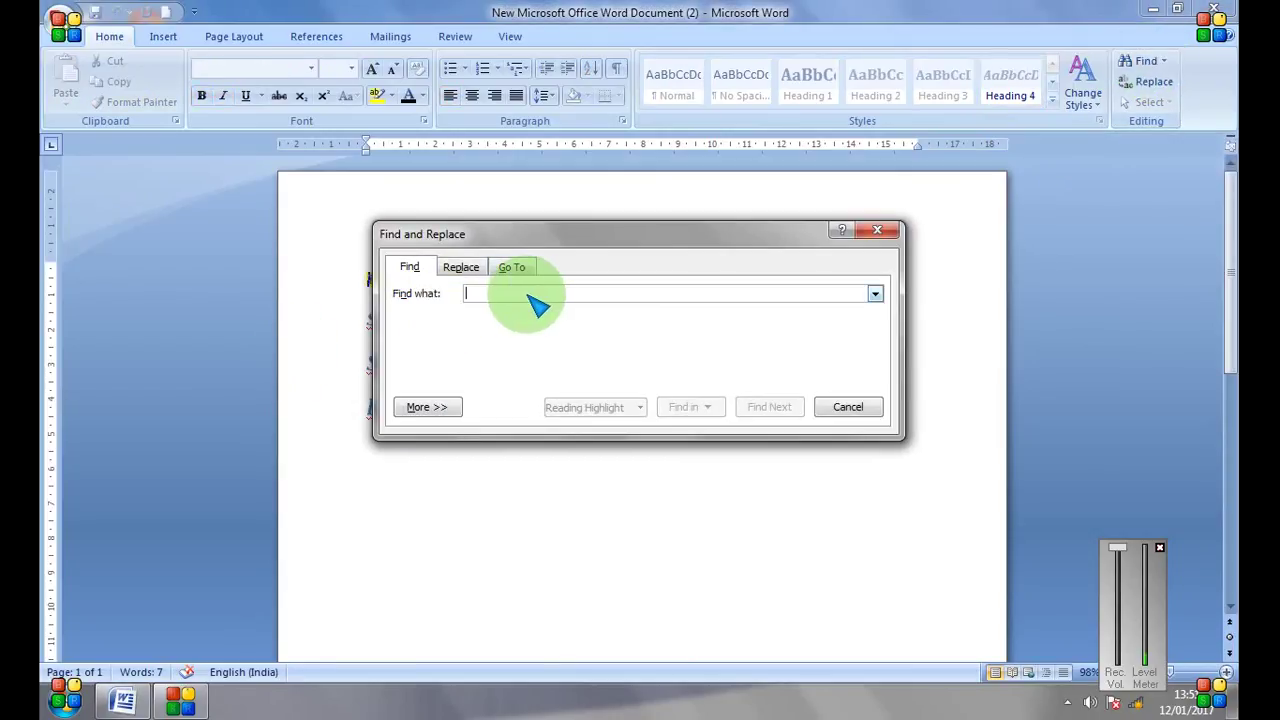
- Search for 'computer', find it in the heading line, and close Find and Replace
{"action": "left_click", "coordinate": [877, 230]}
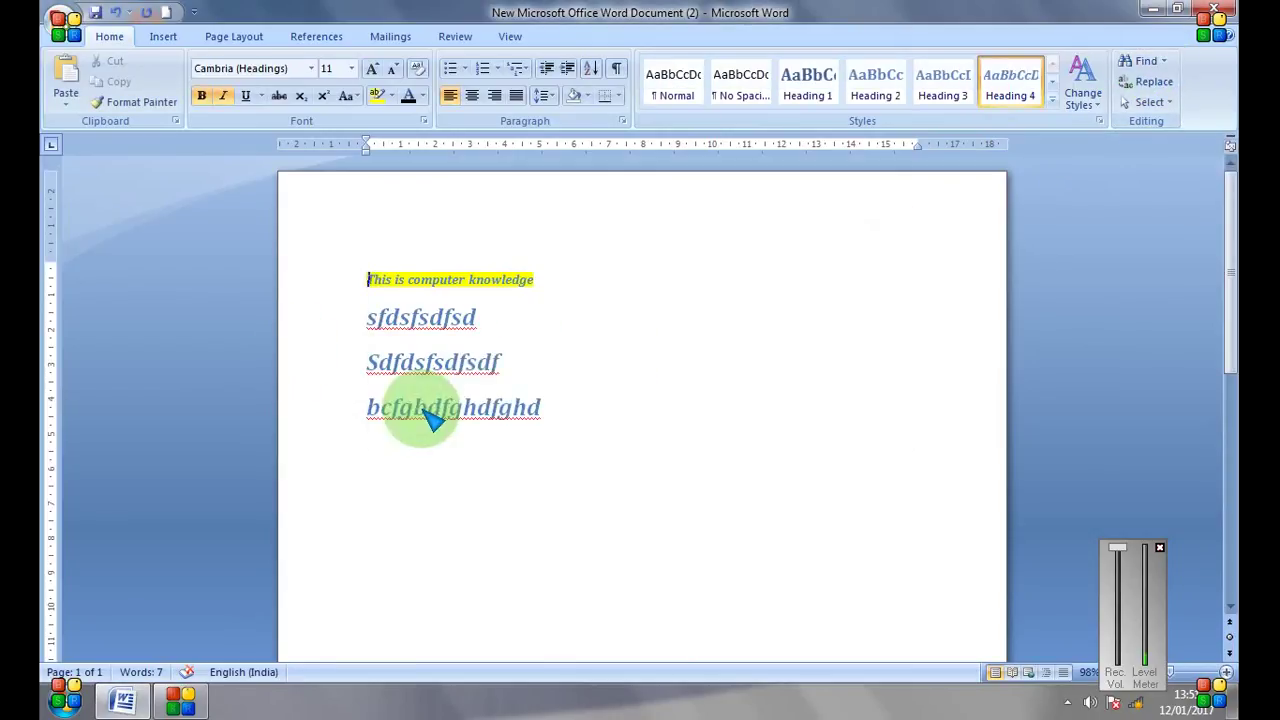
{"action": "left_click", "coordinate": [586, 338]}
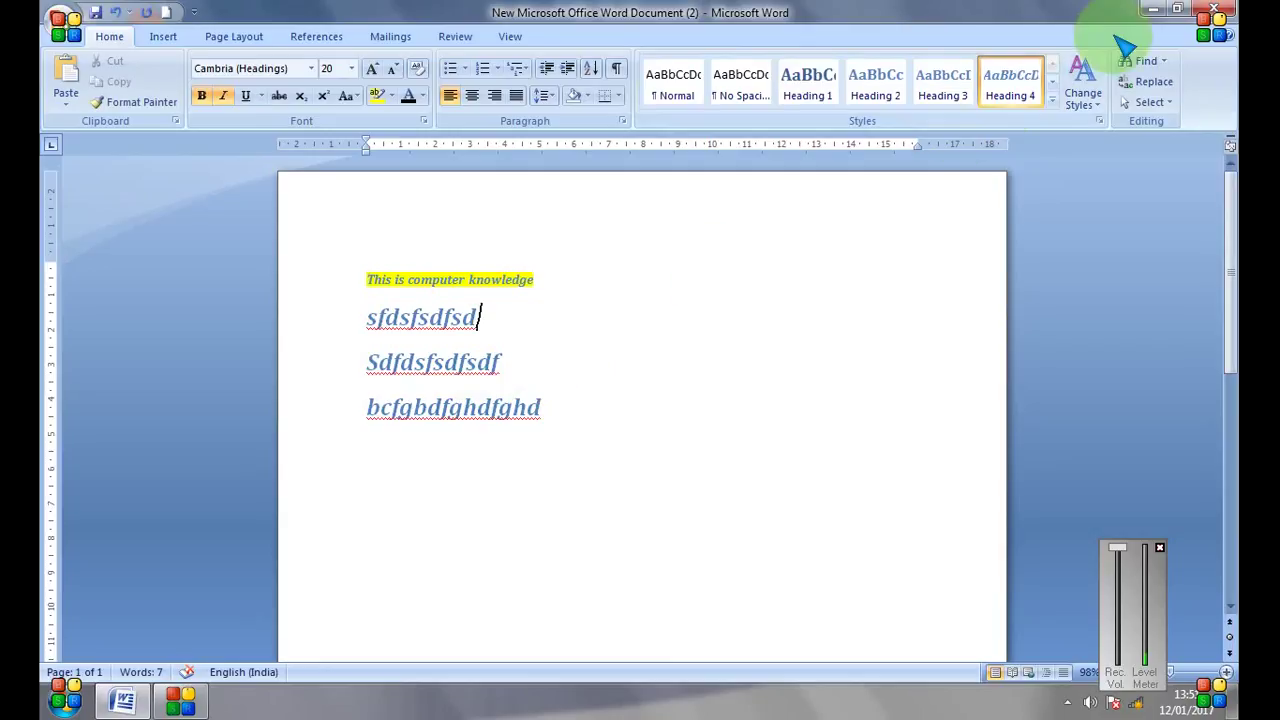
{"action": "left_click", "coordinate": [1162, 61]}
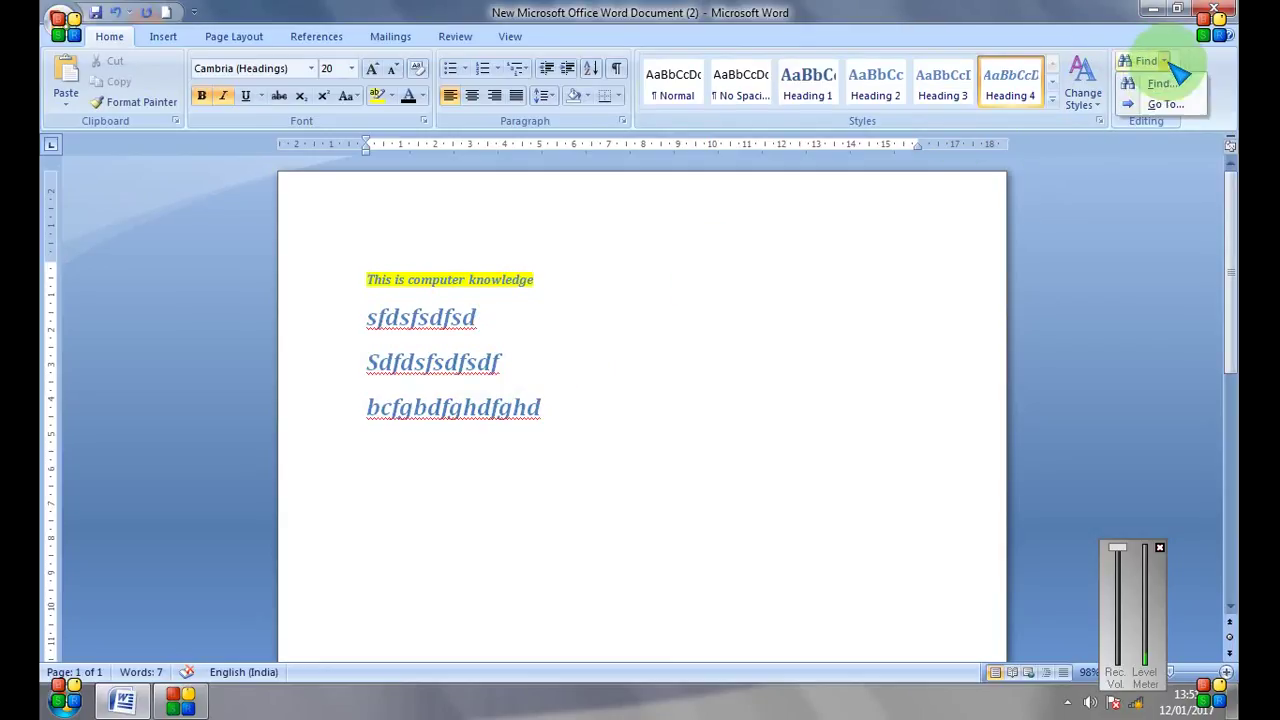
{"action": "left_click", "coordinate": [1162, 85]}
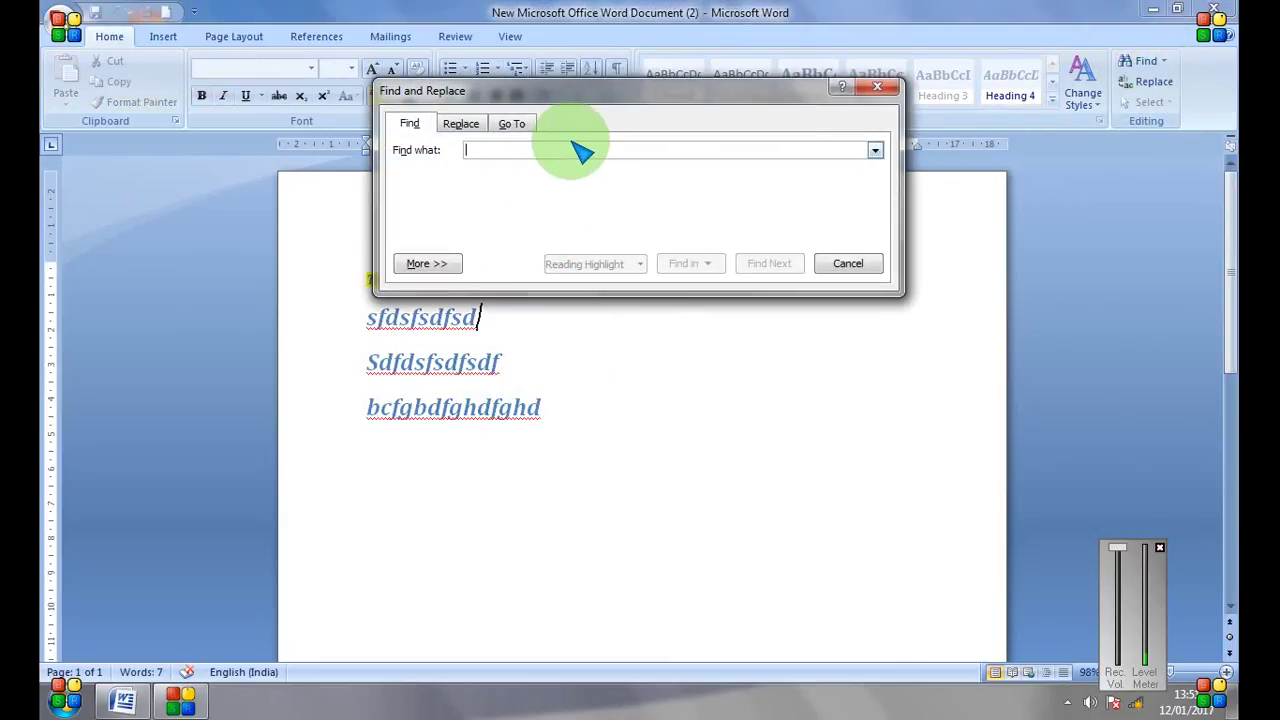
{"action": "type", "text": "computer"}
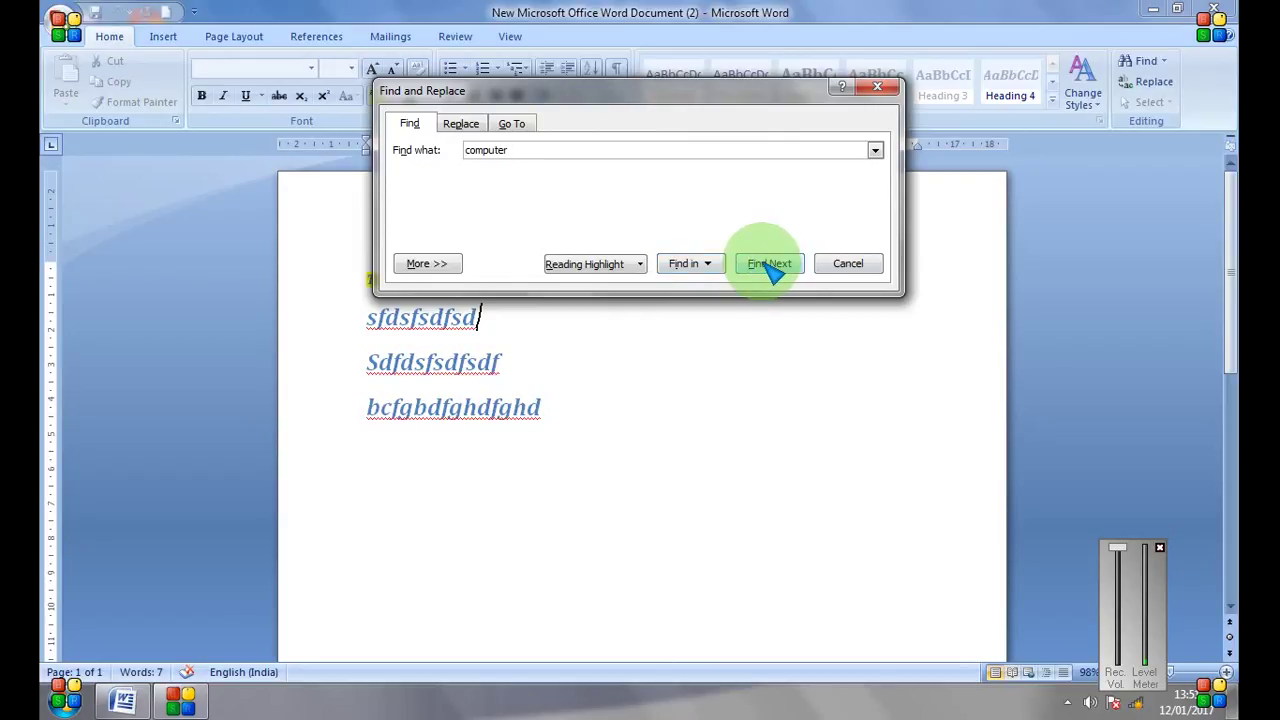
{"action": "left_click", "coordinate": [775, 268]}
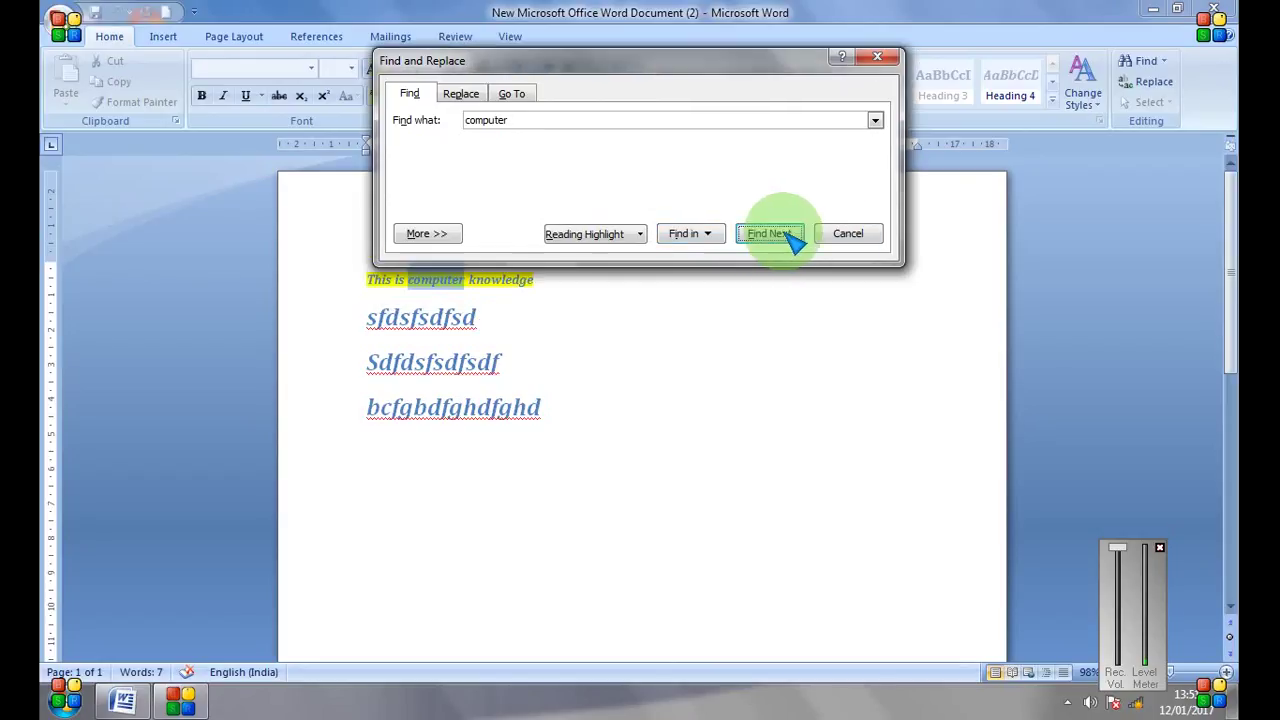
{"action": "left_click", "coordinate": [877, 58]}
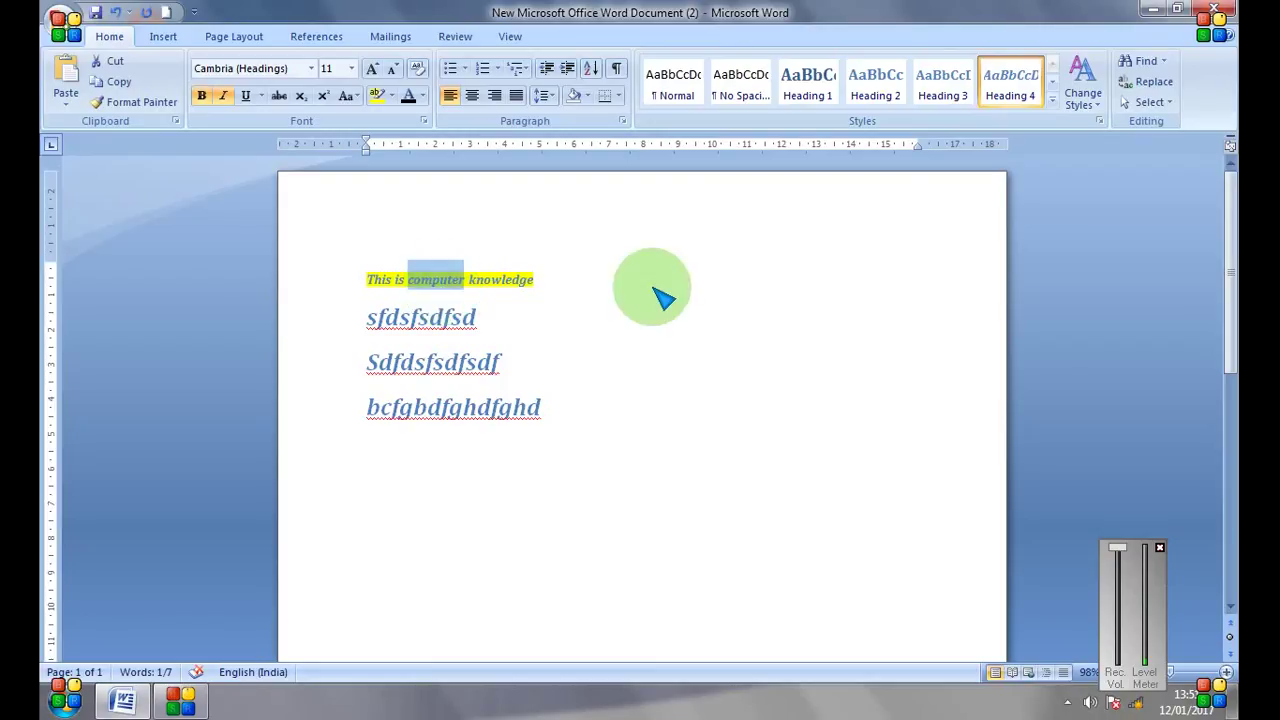
- Use Replace to swap 'computer' for 'tech' in the heading, making it 'This is tech knowledge'
{"action": "left_click", "coordinate": [660, 292]}
{"action": "left_click", "coordinate": [1150, 82]}
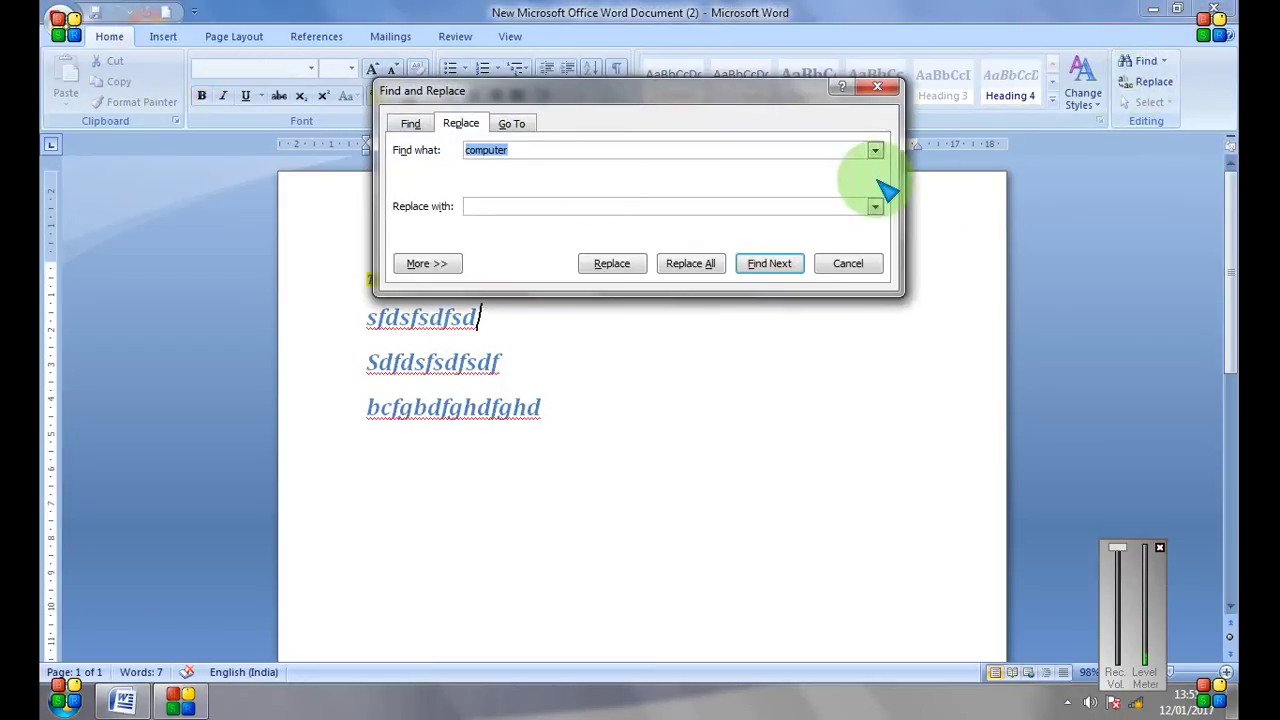
{"action": "left_click", "coordinate": [523, 209]}
{"action": "type", "text": "tech"}
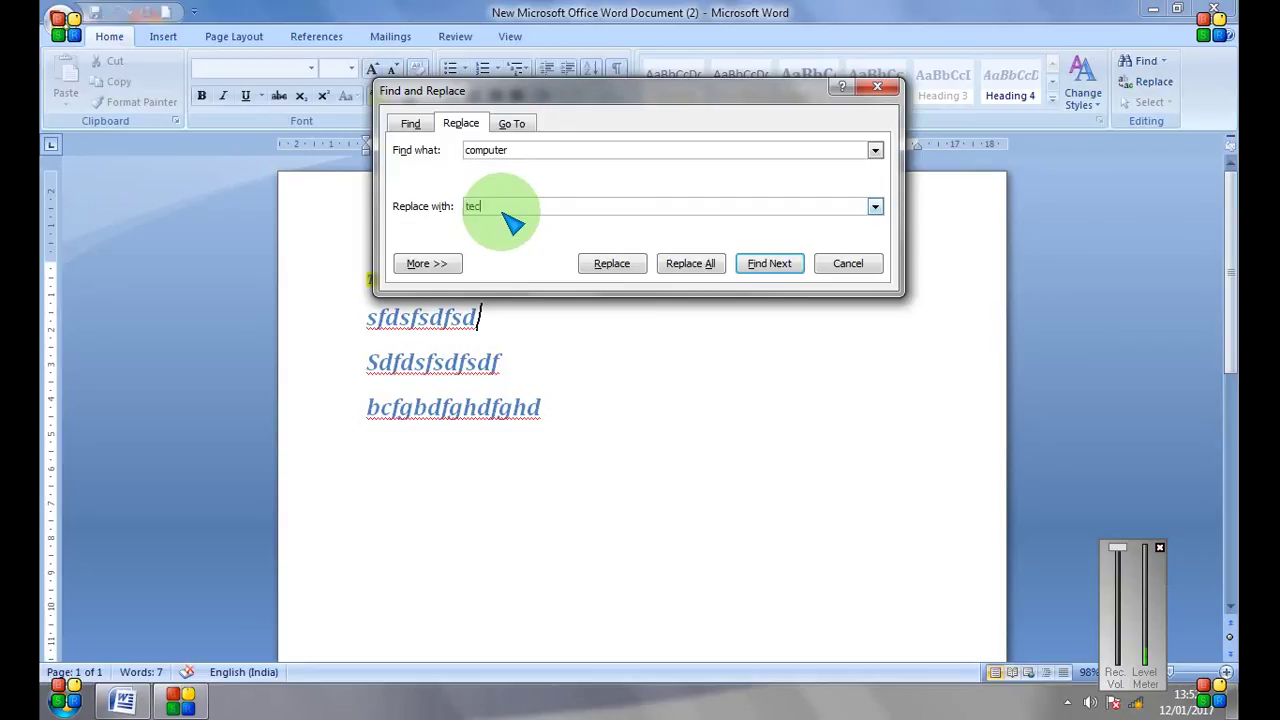
{"action": "left_click", "coordinate": [770, 268]}
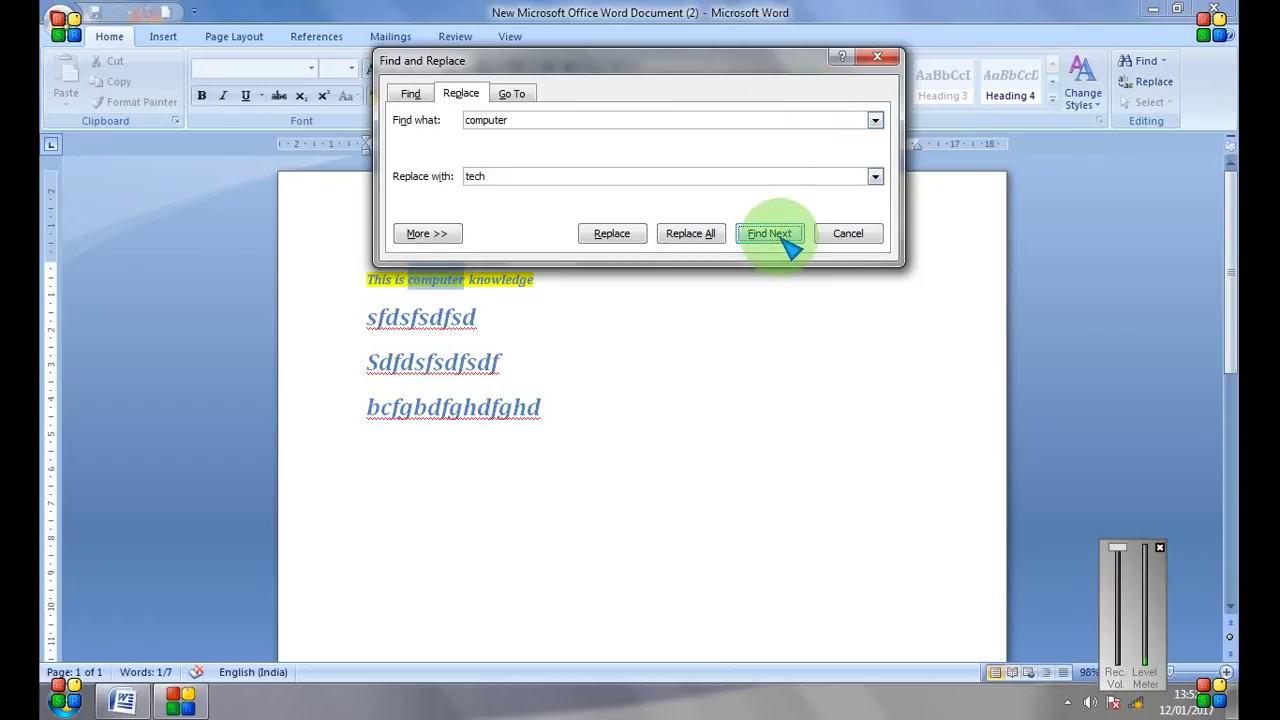
{"action": "left_click", "coordinate": [625, 236]}
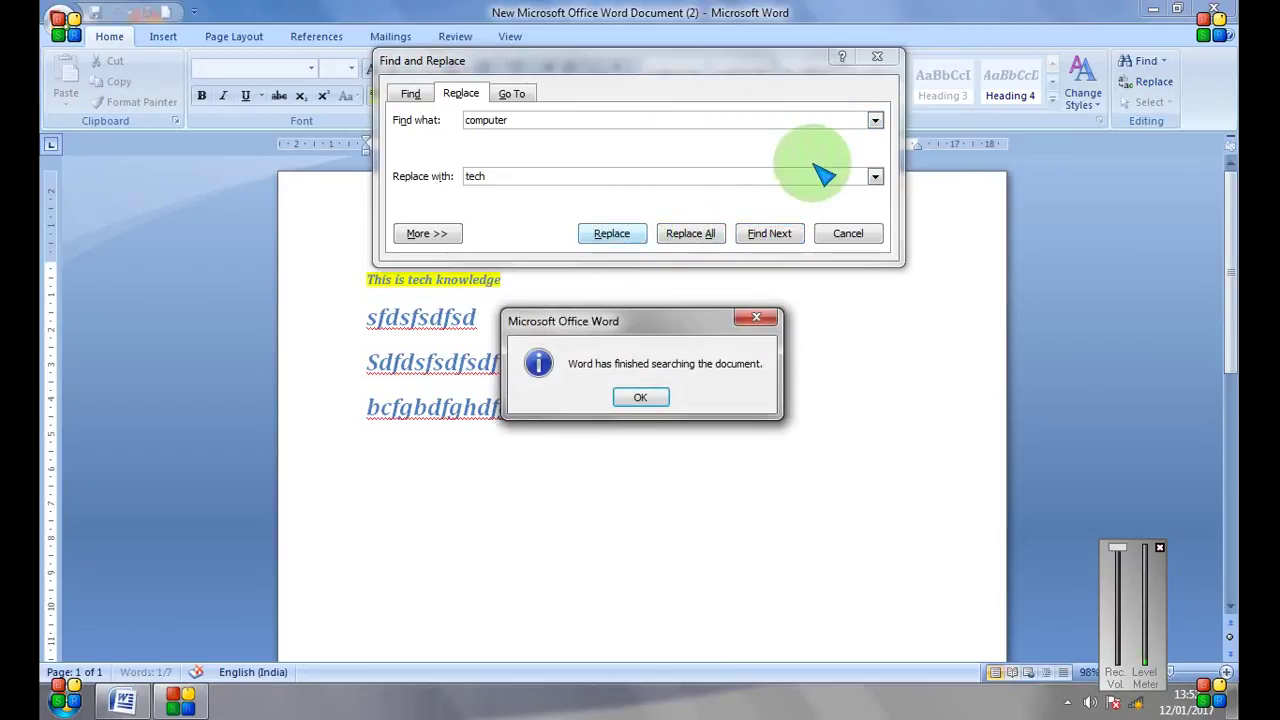
{"action": "left_click", "coordinate": [643, 400]}
{"action": "left_click", "coordinate": [877, 57]}
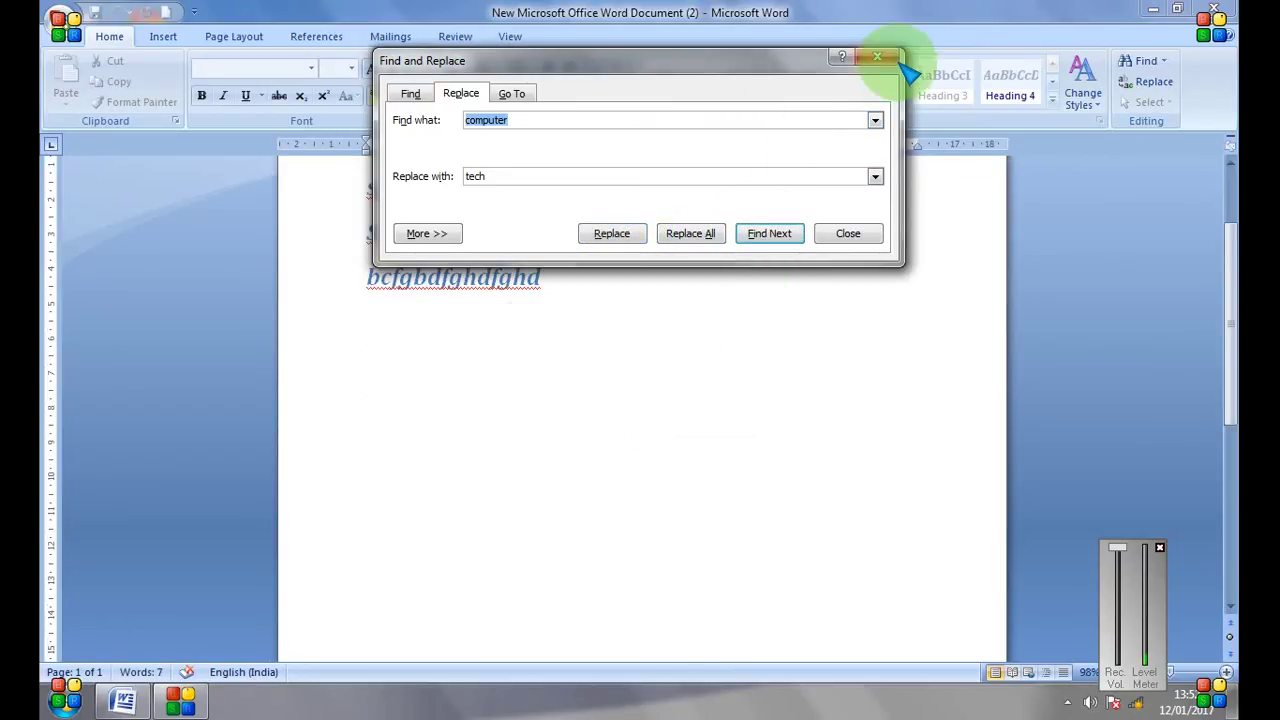
- Undo the 'tech' replacement so the heading reads 'This is computer knowledge' again
{"action": "left_click", "coordinate": [182, 700]}
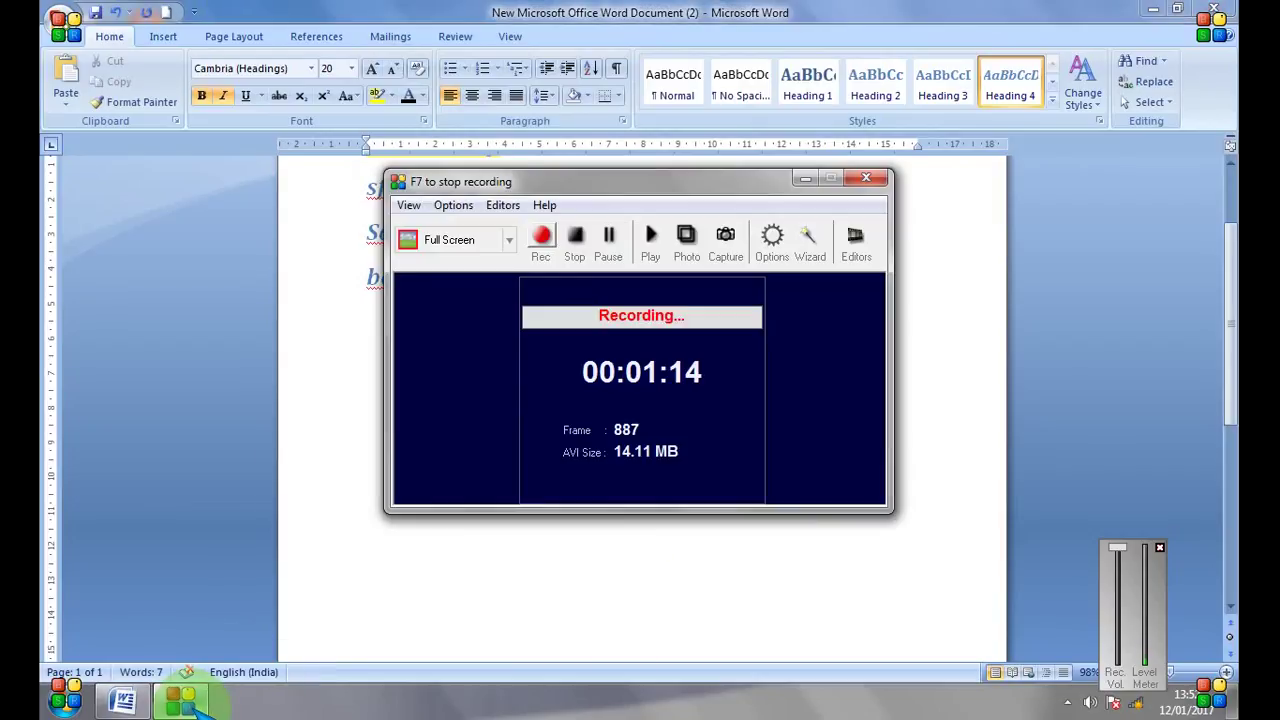
{"action": "left_click", "coordinate": [185, 700]}
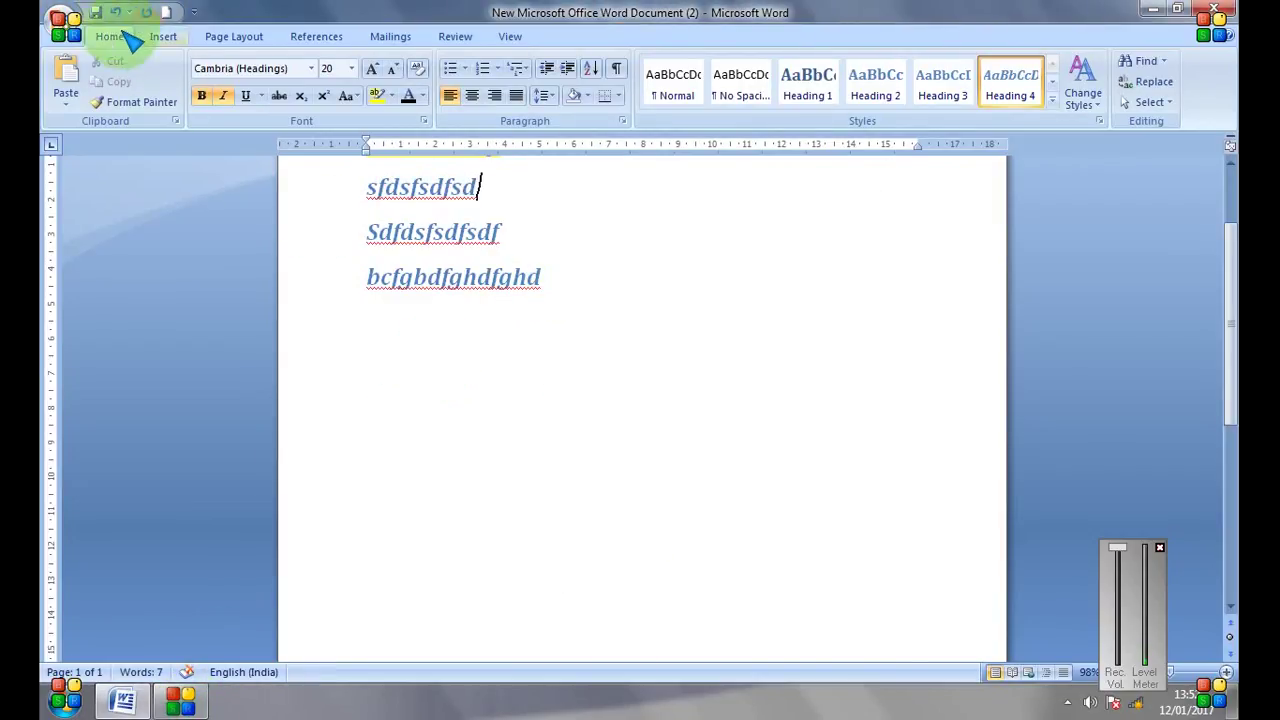
{"action": "left_click", "coordinate": [124, 14]}
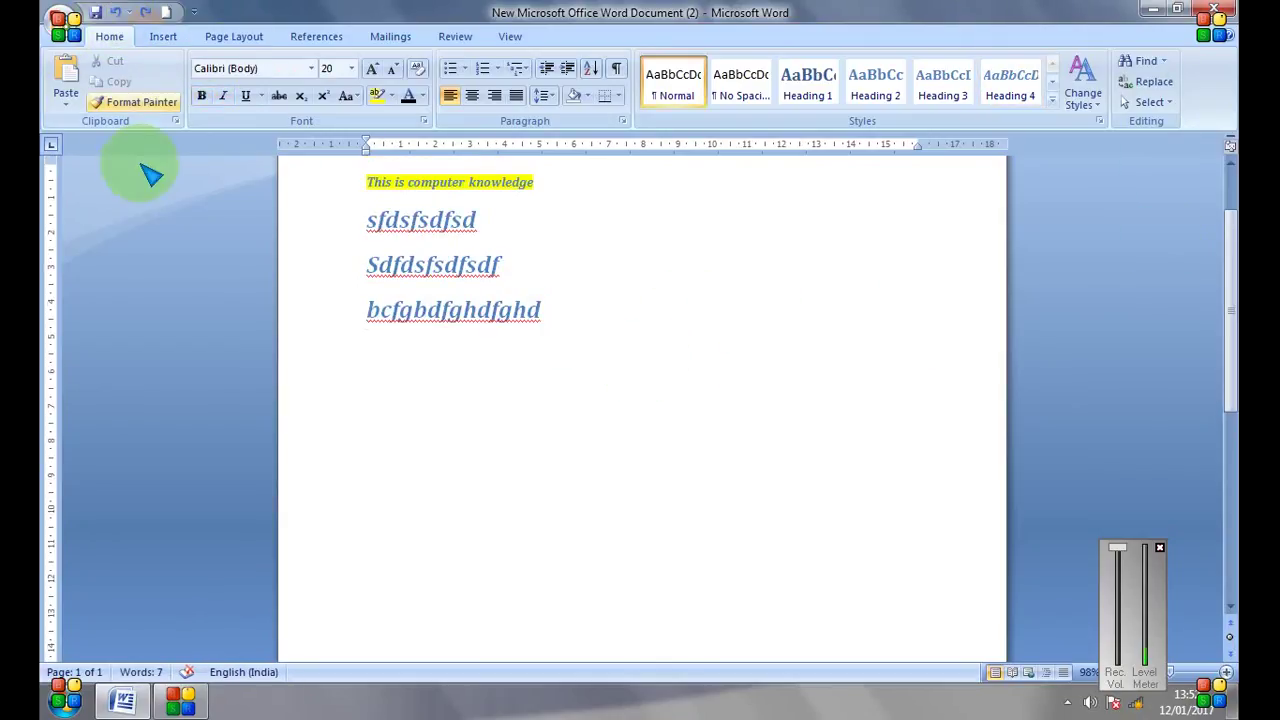
{"action": "left_click", "coordinate": [165, 38]}
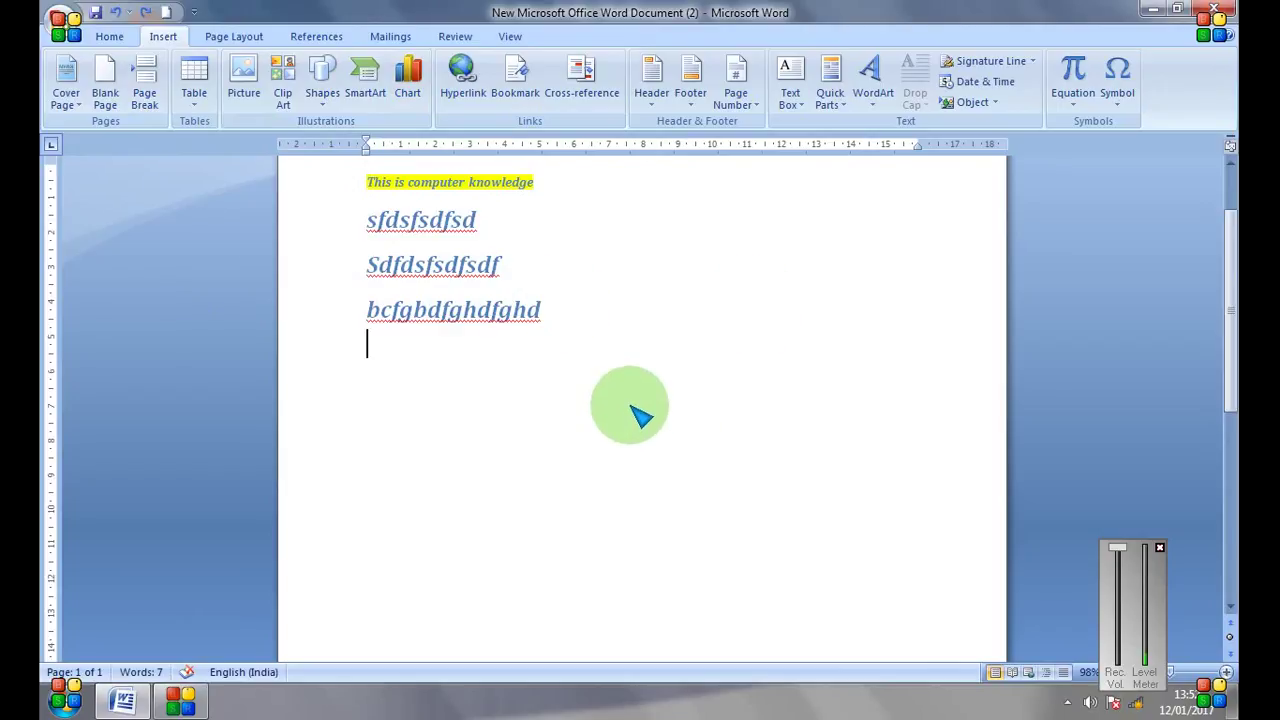
- Insert the garden photo 20160519_071121 from the Pictures library
{"action": "left_click", "coordinate": [262, 97]}
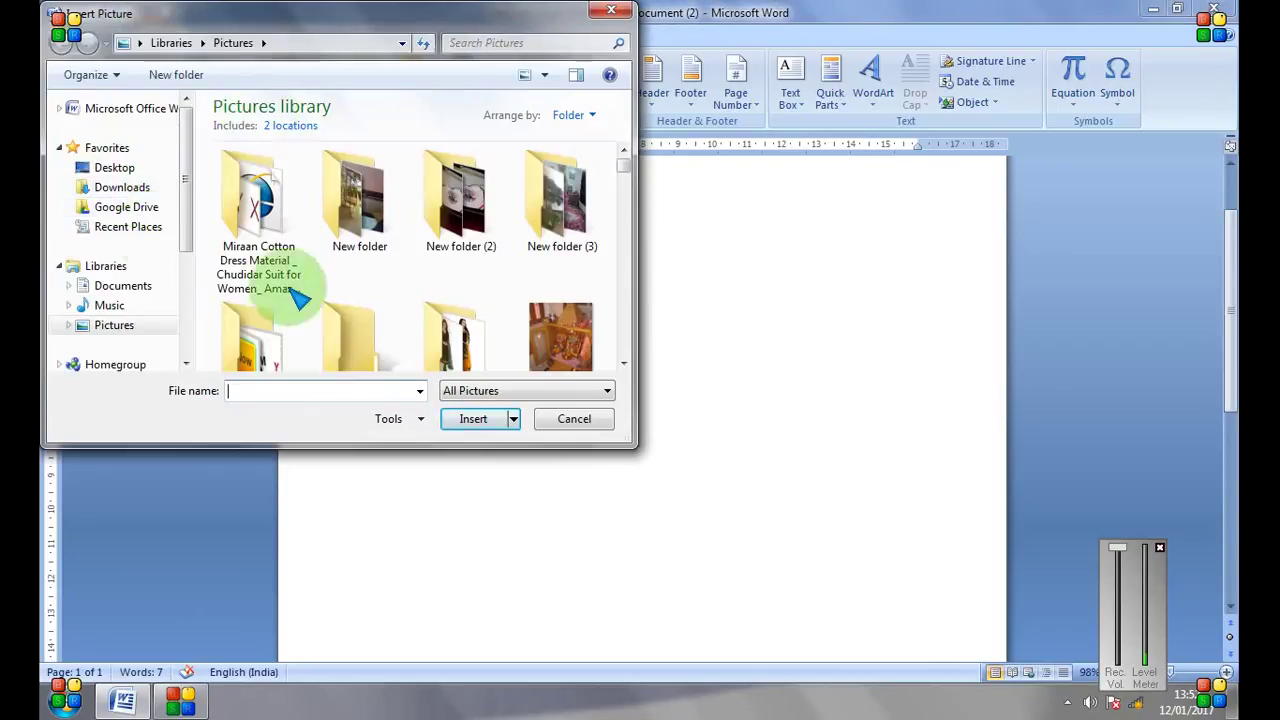
{"action": "mouse_move", "coordinate": [637, 190]}
{"action": "left_mouse_down"}
{"action": "mouse_move", "coordinate": [644, 180]}
{"action": "mouse_move", "coordinate": [634, 294]}
{"action": "left_mouse_up"}
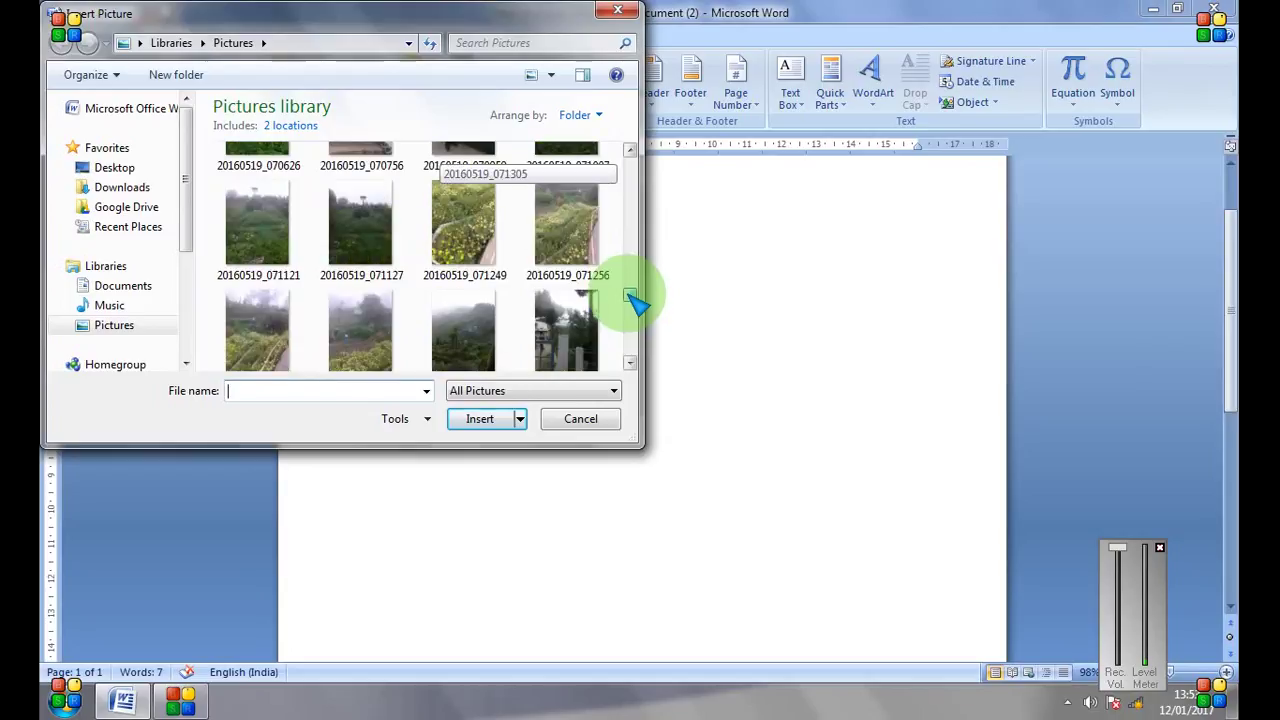
{"action": "left_click", "coordinate": [257, 230]}
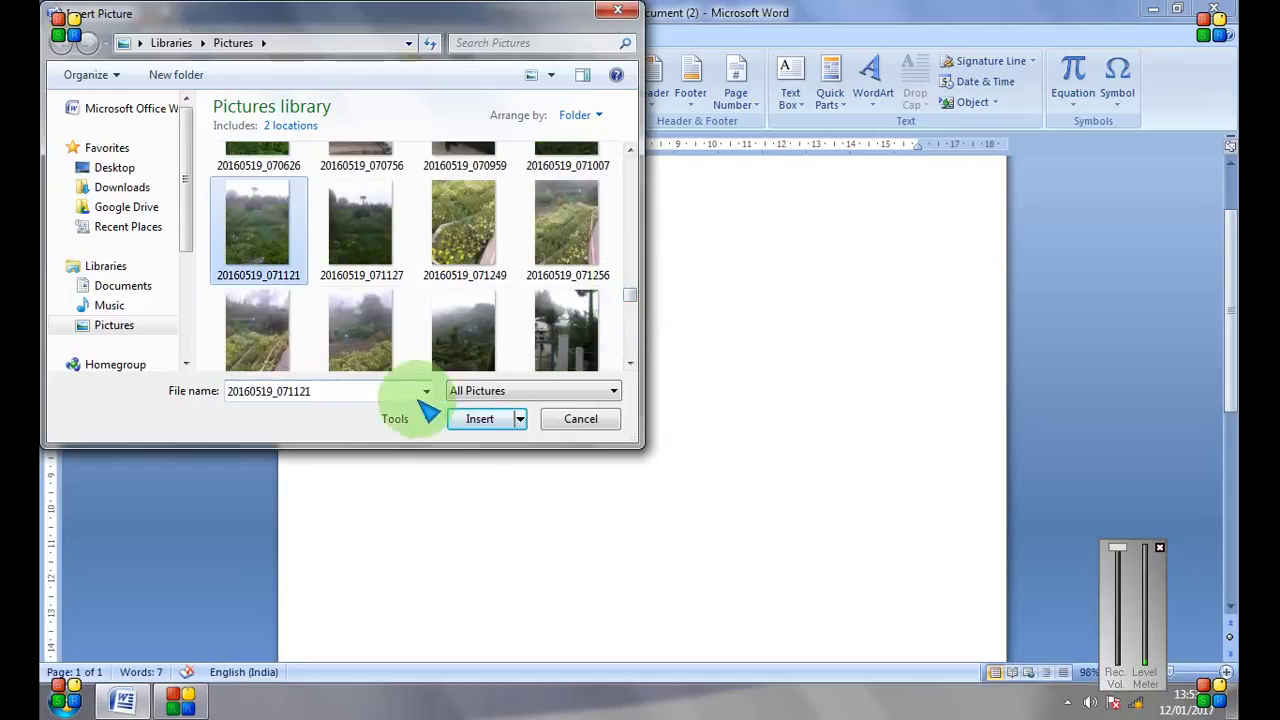
{"action": "left_click", "coordinate": [486, 424]}
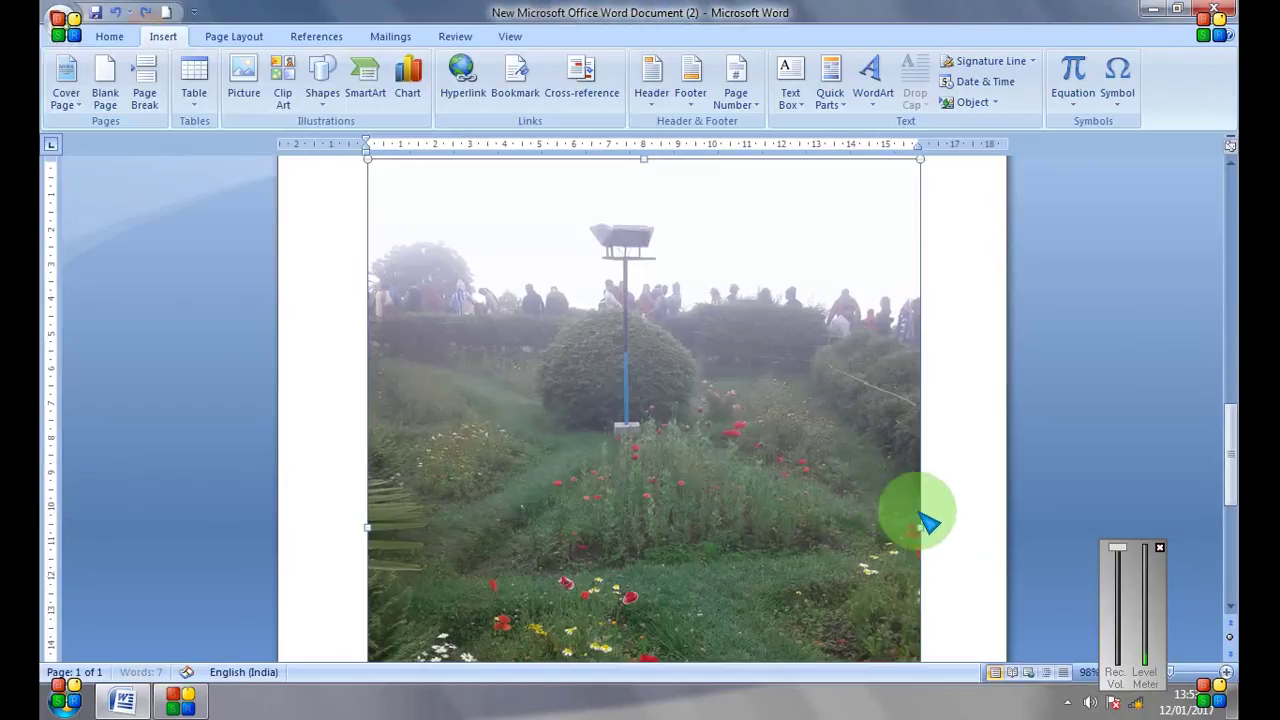
- Undo the photo insertion so only the heading and text lines remain
{"action": "scroll", "coordinate": [860, 480], "scroll_direction": "up", "scroll_amount": 10}
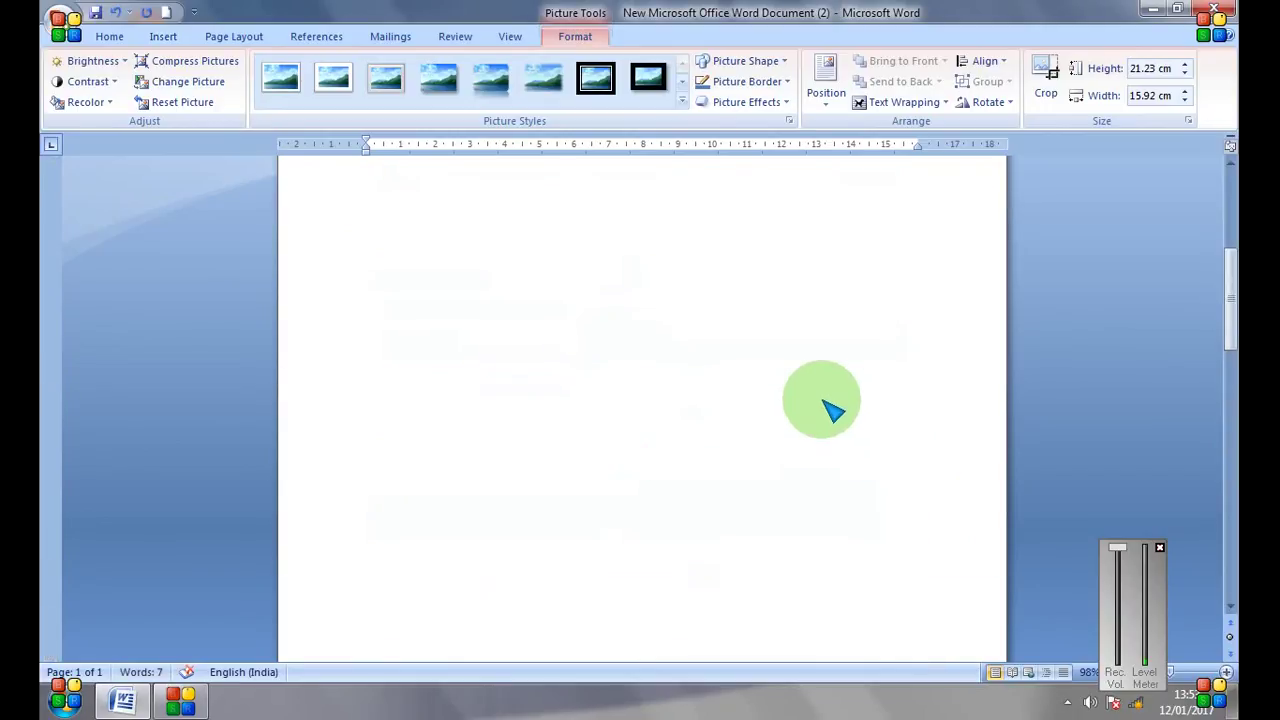
{"action": "scroll", "coordinate": [833, 405], "scroll_direction": "down", "scroll_amount": 10}
{"action": "scroll", "coordinate": [833, 405], "scroll_direction": "down", "scroll_amount": 5}
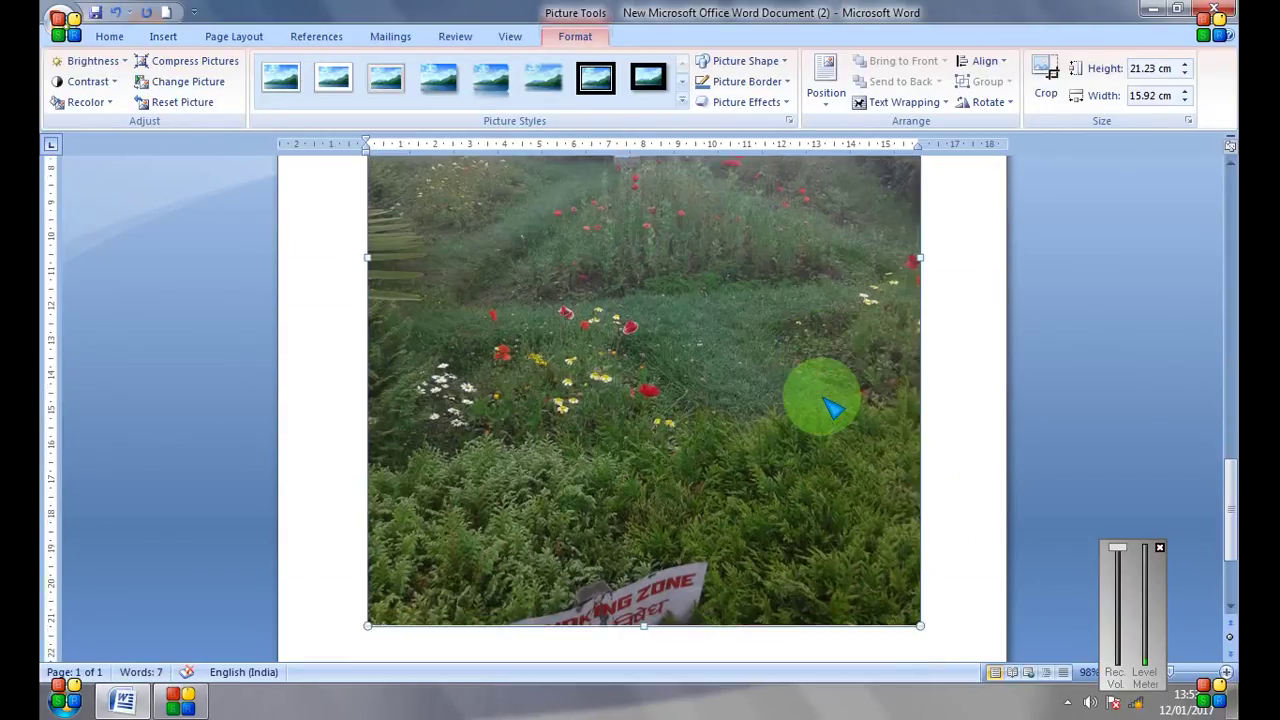
{"action": "left_click", "coordinate": [164, 38]}
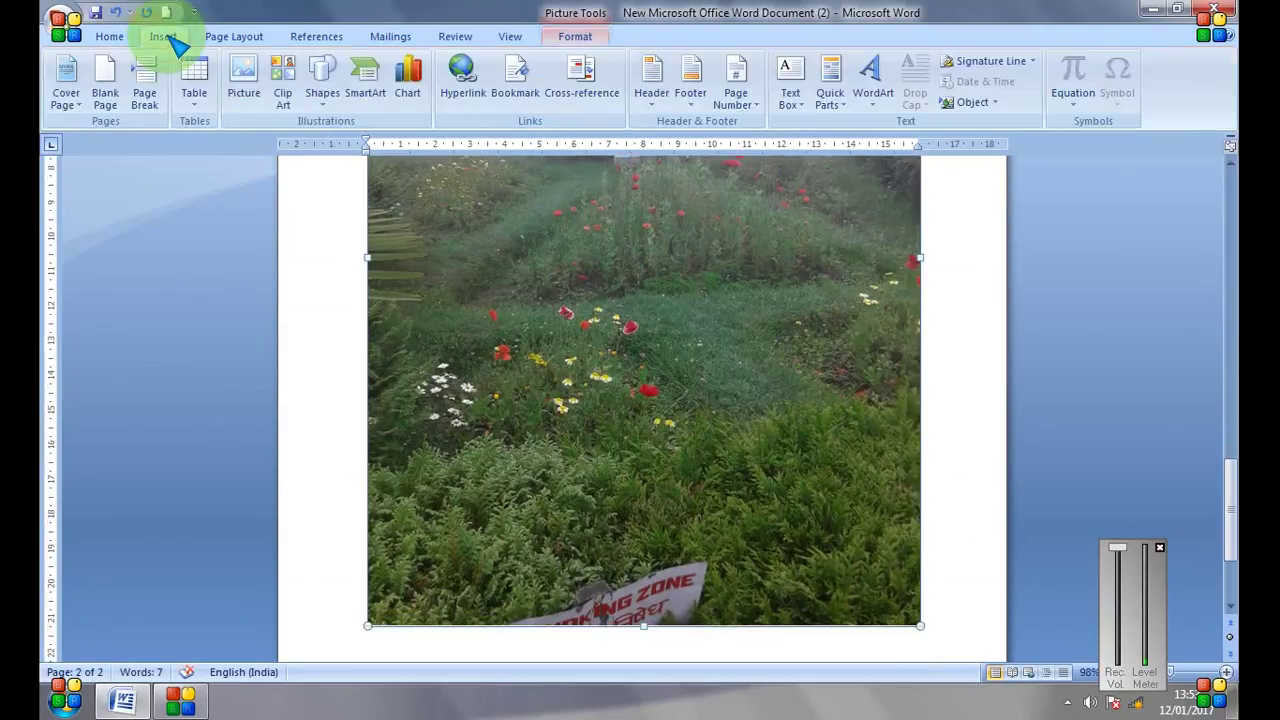
{"action": "left_click", "coordinate": [128, 12]}
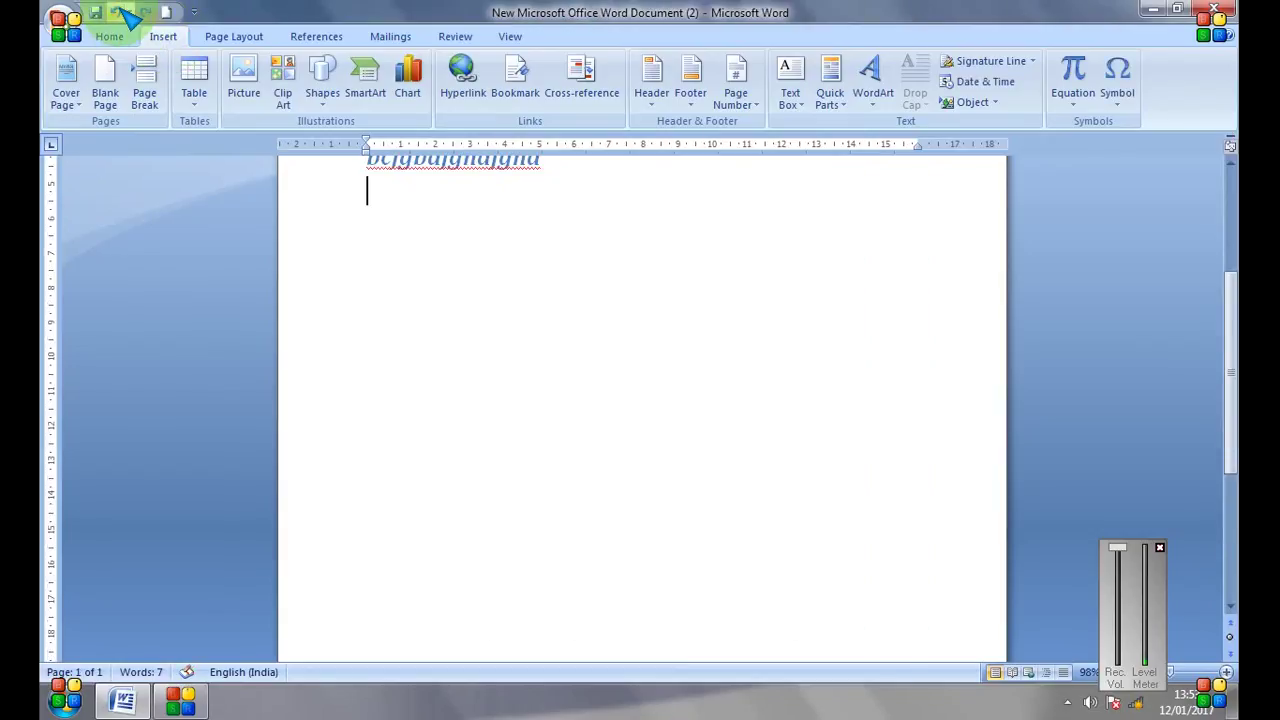
- Search clip art for 'car' and insert the orange race-car clip below the text
{"action": "left_click", "coordinate": [288, 92]}
{"action": "type", "text": "car"}
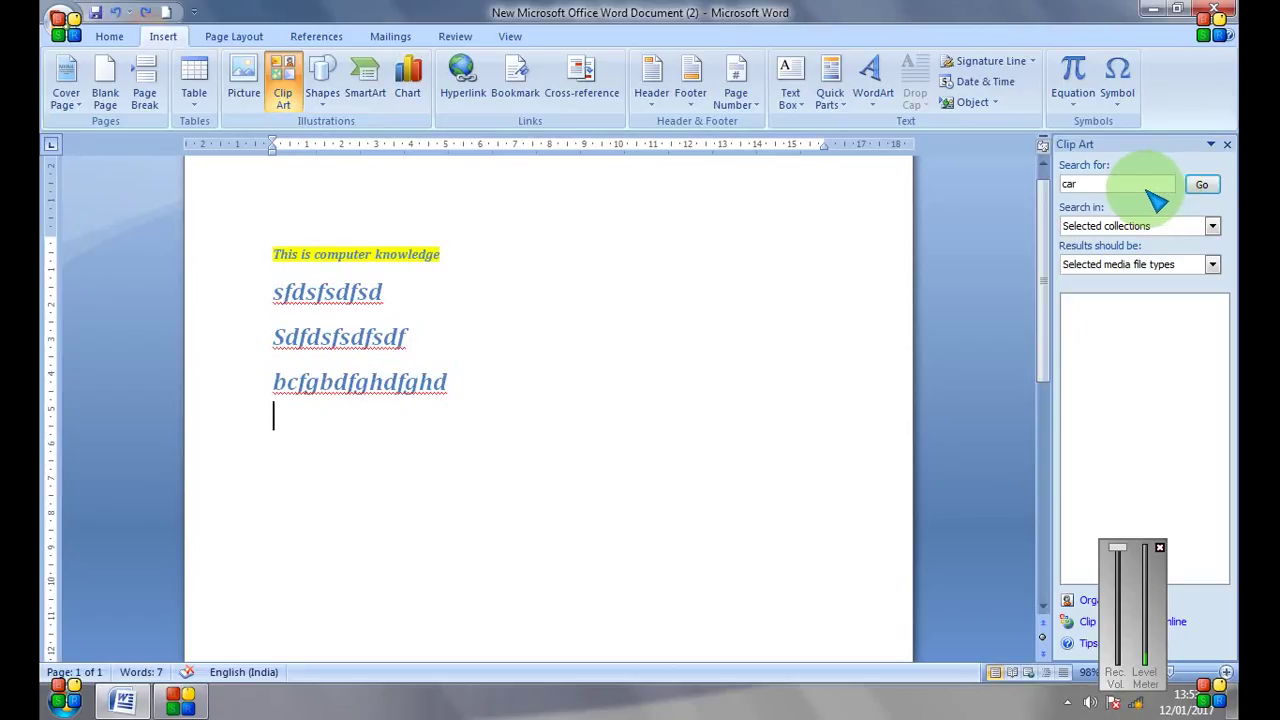
{"action": "left_click", "coordinate": [1201, 184]}
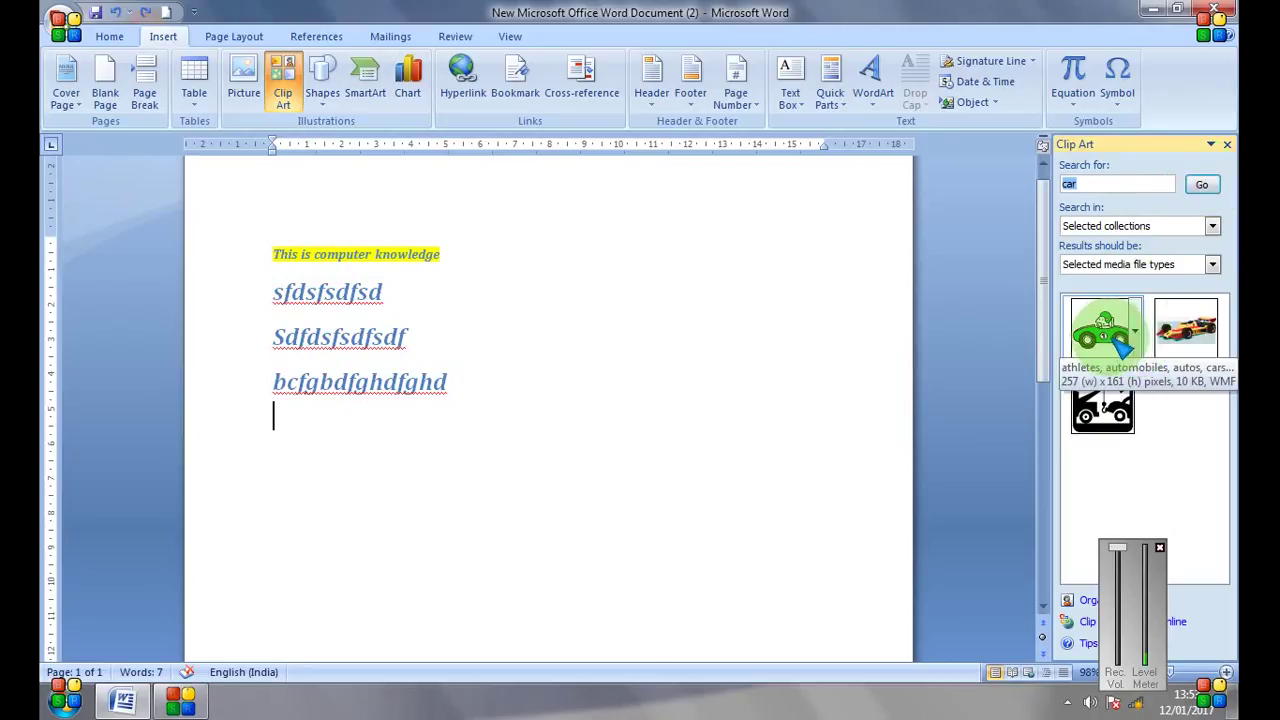
{"action": "left_click", "coordinate": [1186, 329]}
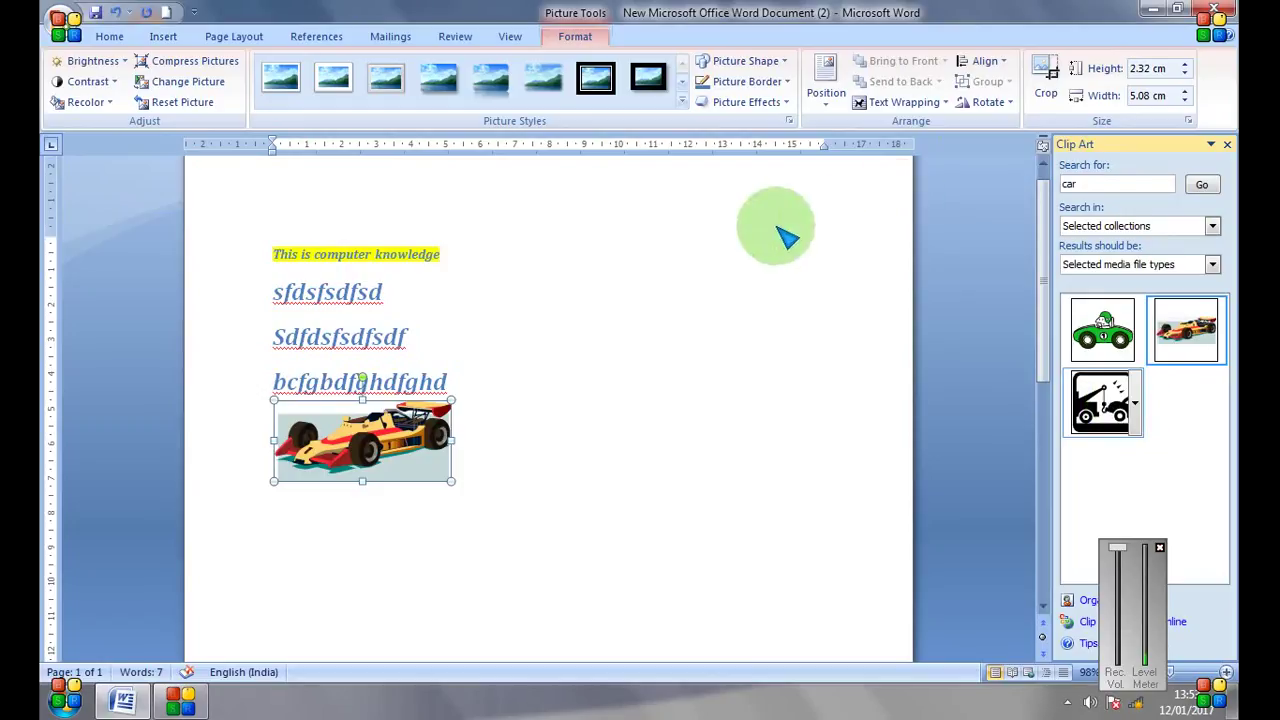
{"action": "left_click", "coordinate": [1227, 144]}
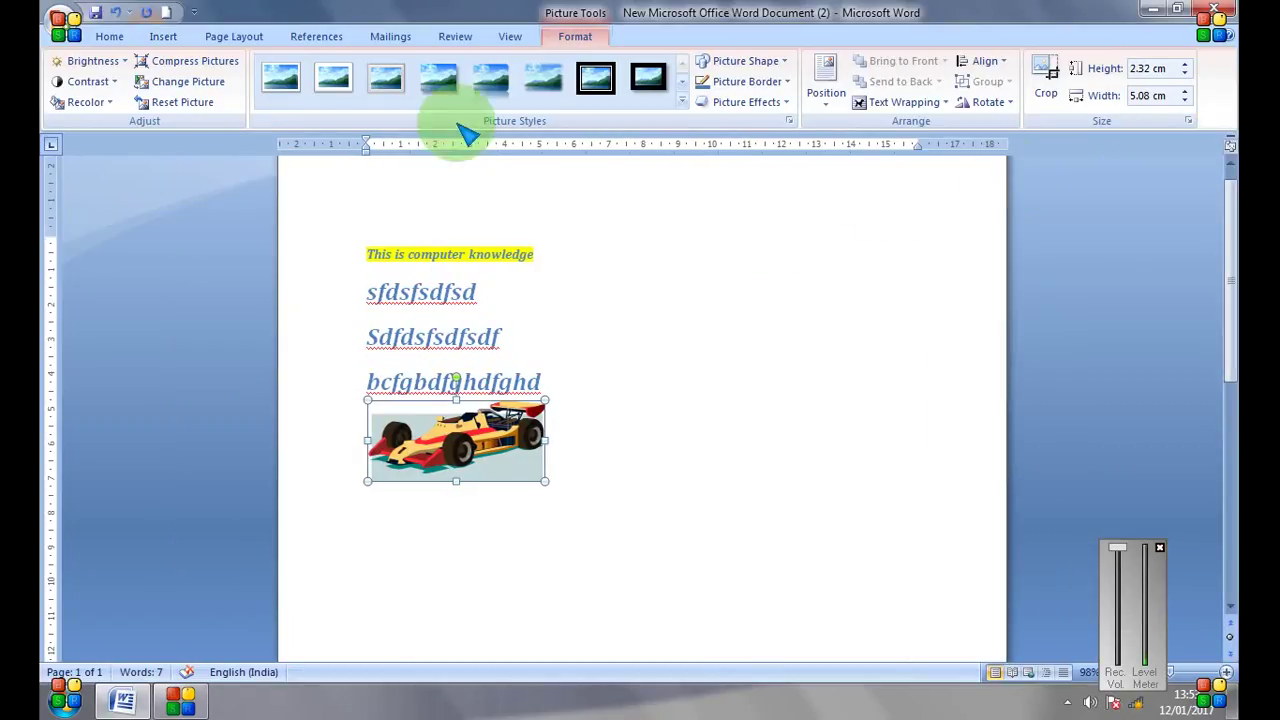
{"action": "left_click", "coordinate": [163, 36]}
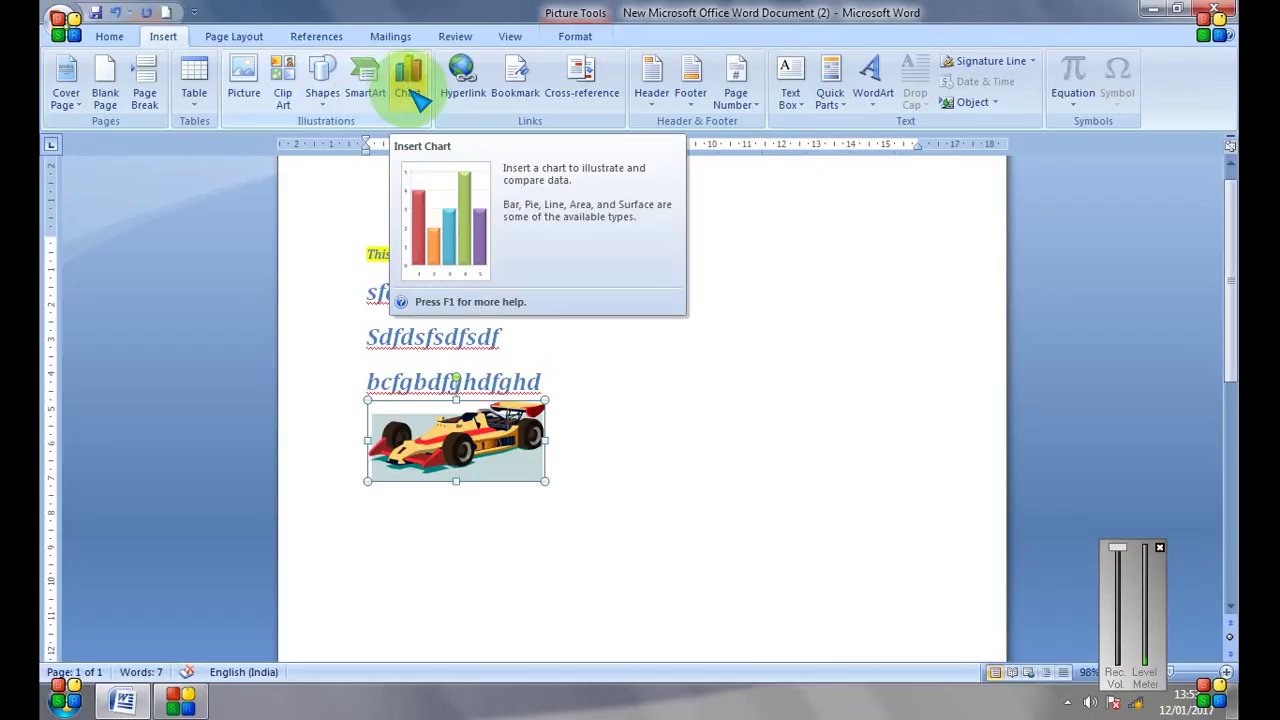
- Draw a Rounded Rectangle shape beside the text lines and race-car image
{"action": "left_click", "coordinate": [325, 92]}
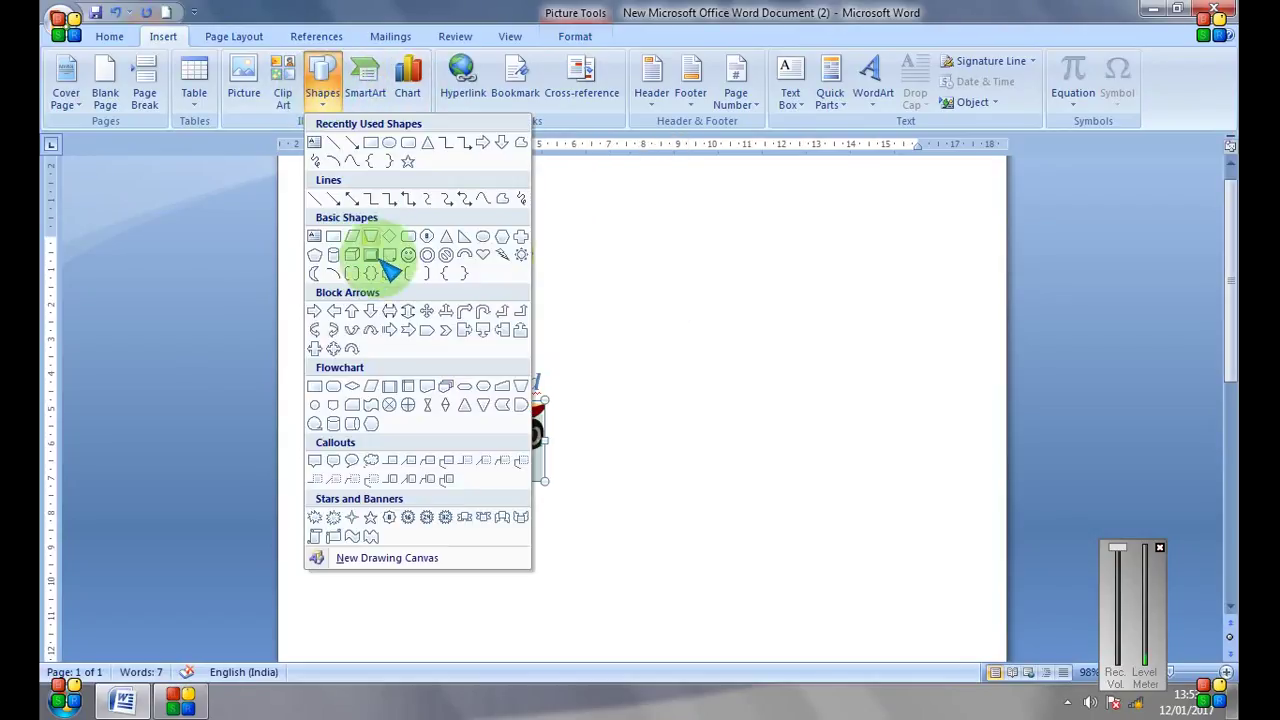
{"action": "left_click", "coordinate": [408, 236]}
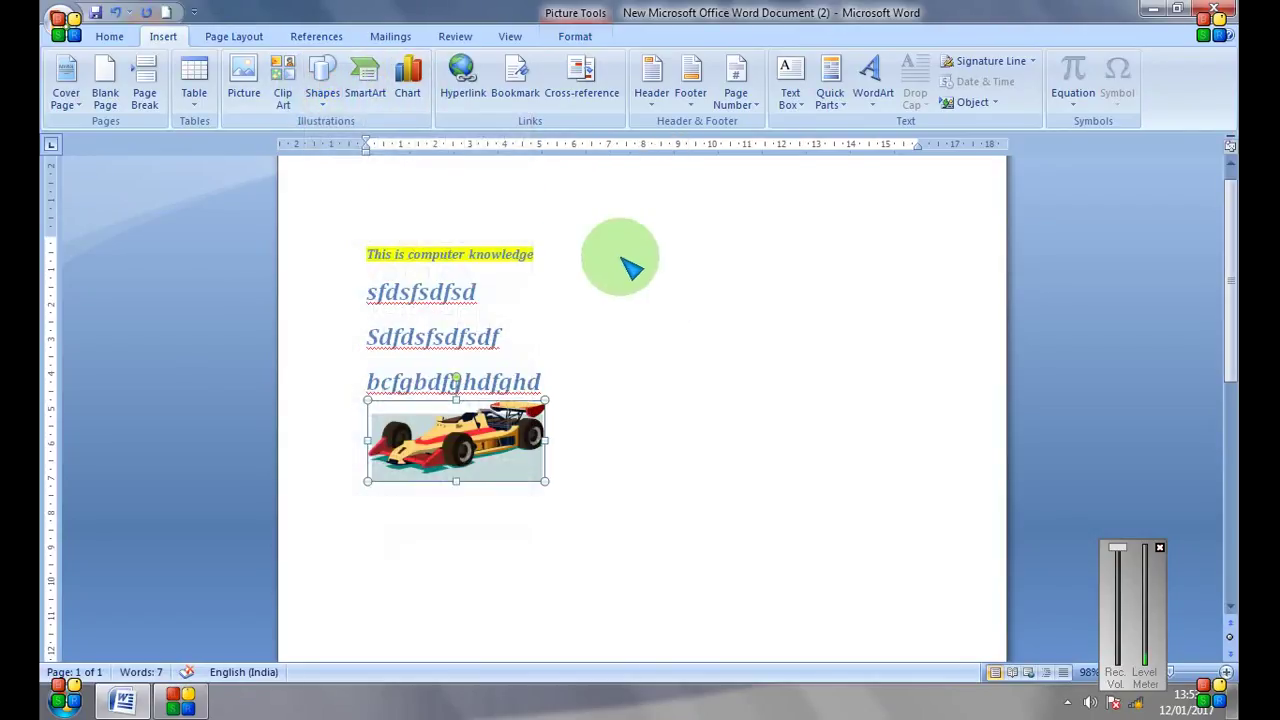
{"action": "left_click_drag", "start_coordinate": [612, 253], "coordinate": [781, 414]}
{"action": "left_click", "coordinate": [874, 414]}
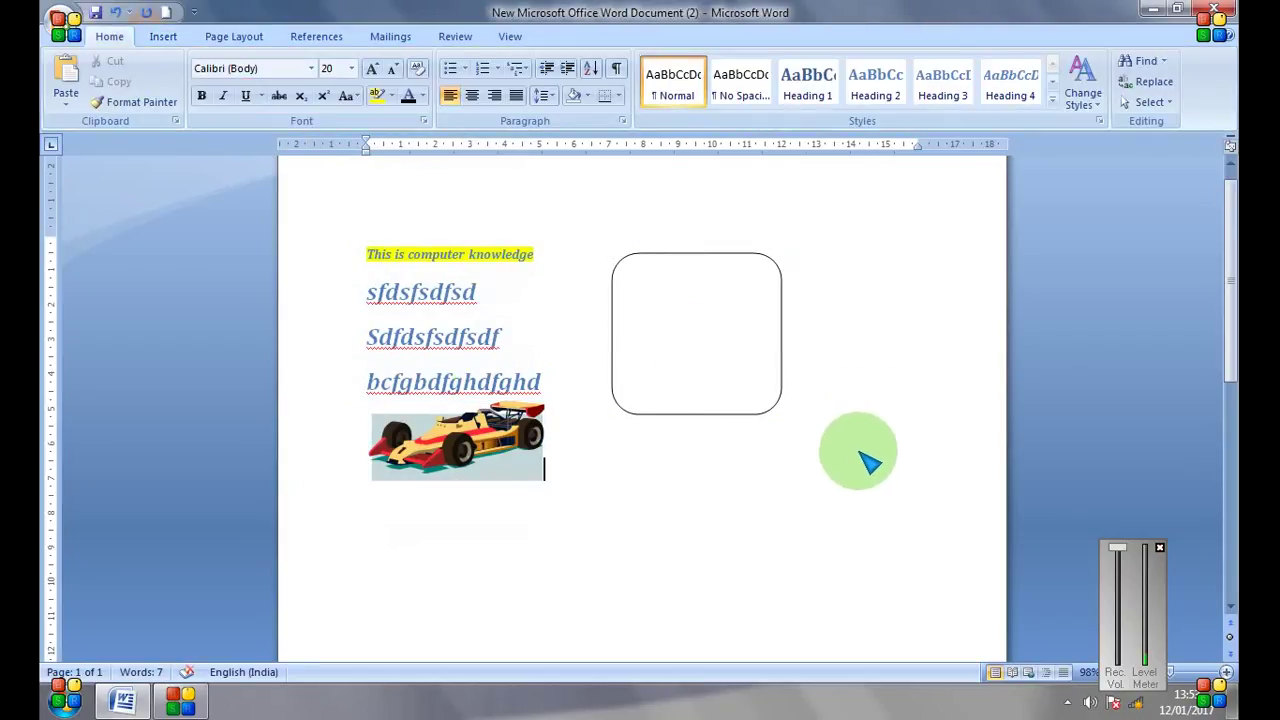
{"action": "left_click", "coordinate": [170, 40]}
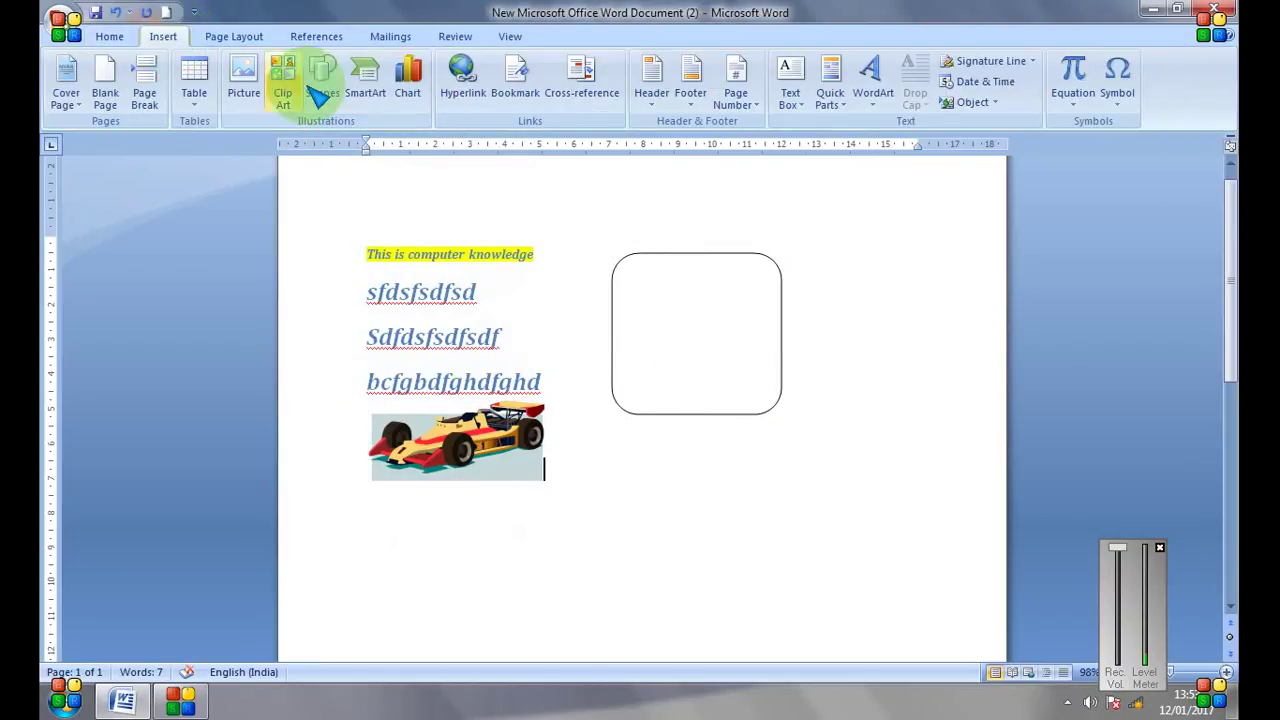
- Insert a 3-D 100% Stacked Cylinder column chart with the sample Series 1–3 data
{"action": "left_click", "coordinate": [410, 80]}
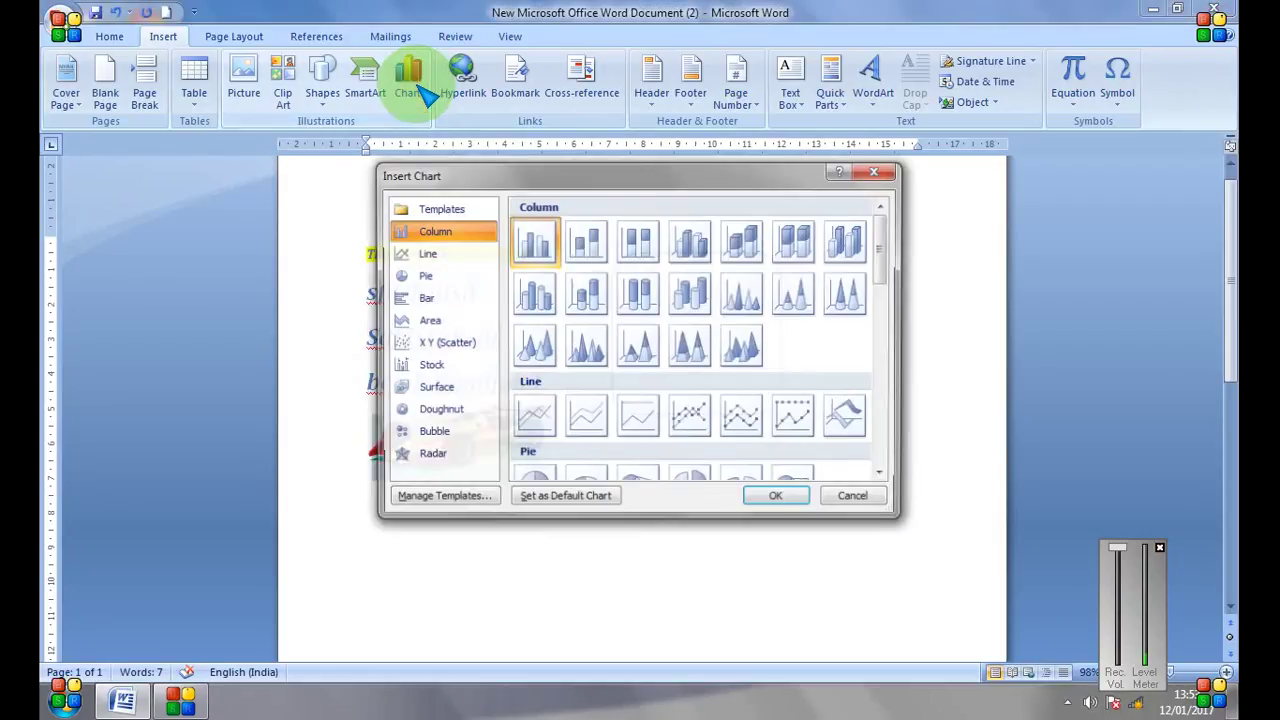
{"action": "left_click", "coordinate": [650, 310]}
{"action": "left_click", "coordinate": [778, 498]}
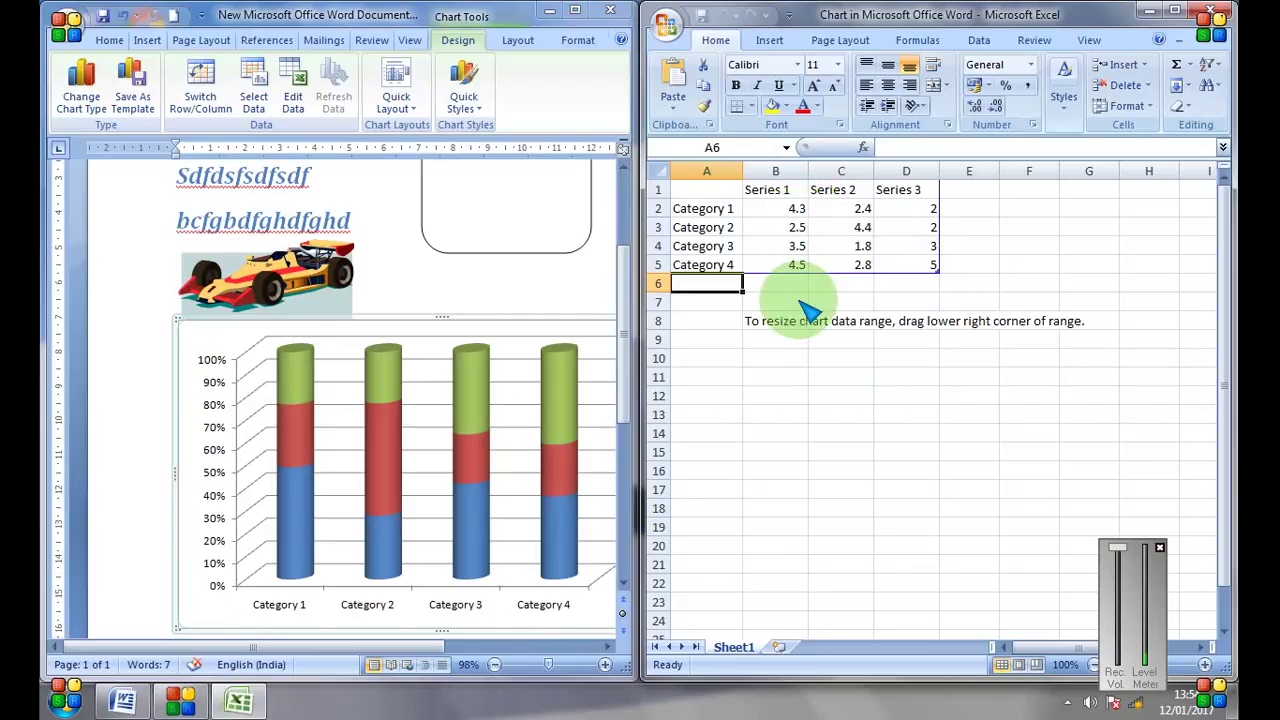
{"action": "left_click", "coordinate": [1212, 12]}
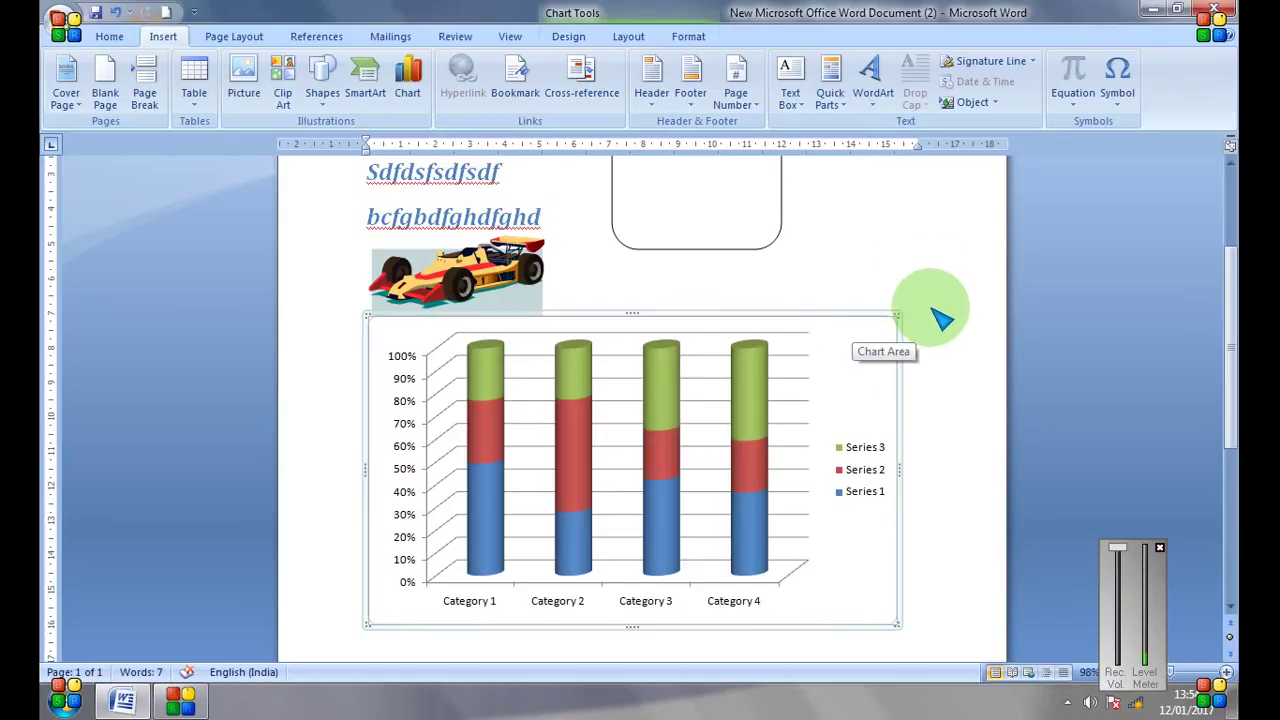
{"action": "scroll", "coordinate": [940, 318], "scroll_direction": "up", "scroll_amount": 2}
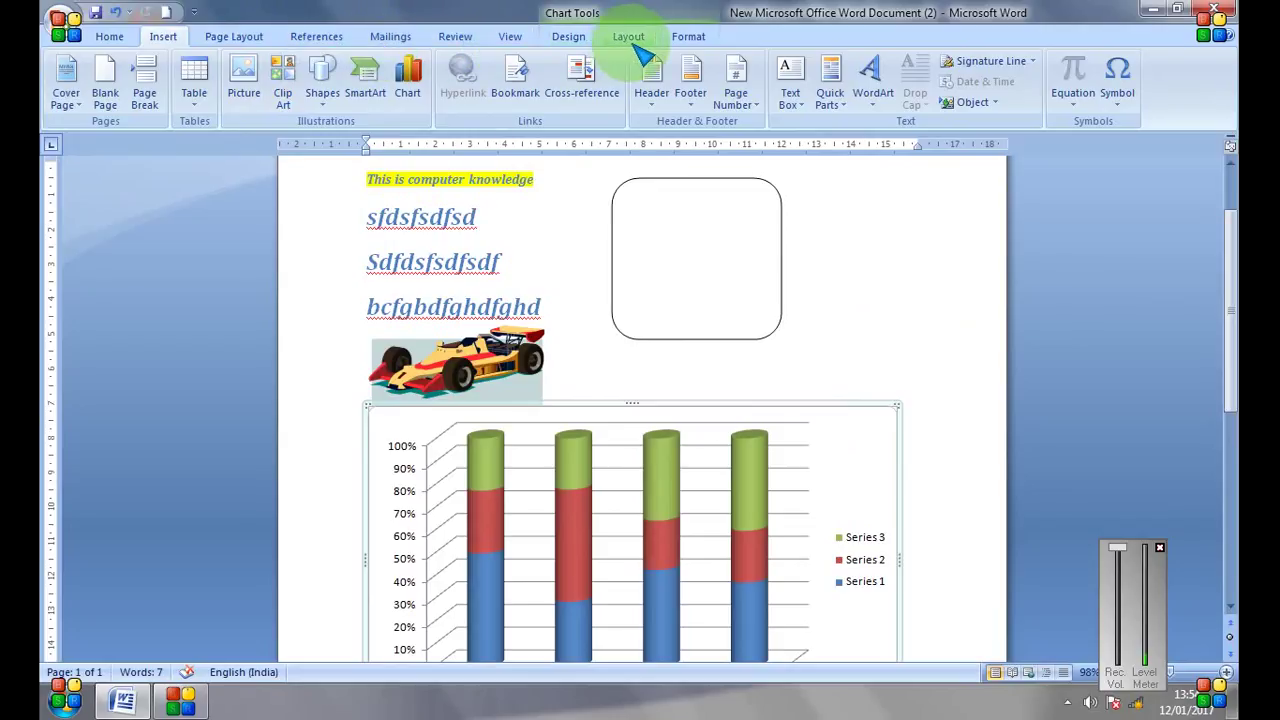
- Close Word, saving 'New Microsoft Office Word Document (2)', and bring back the screen recorder
{"action": "left_click", "coordinate": [1214, 10]}
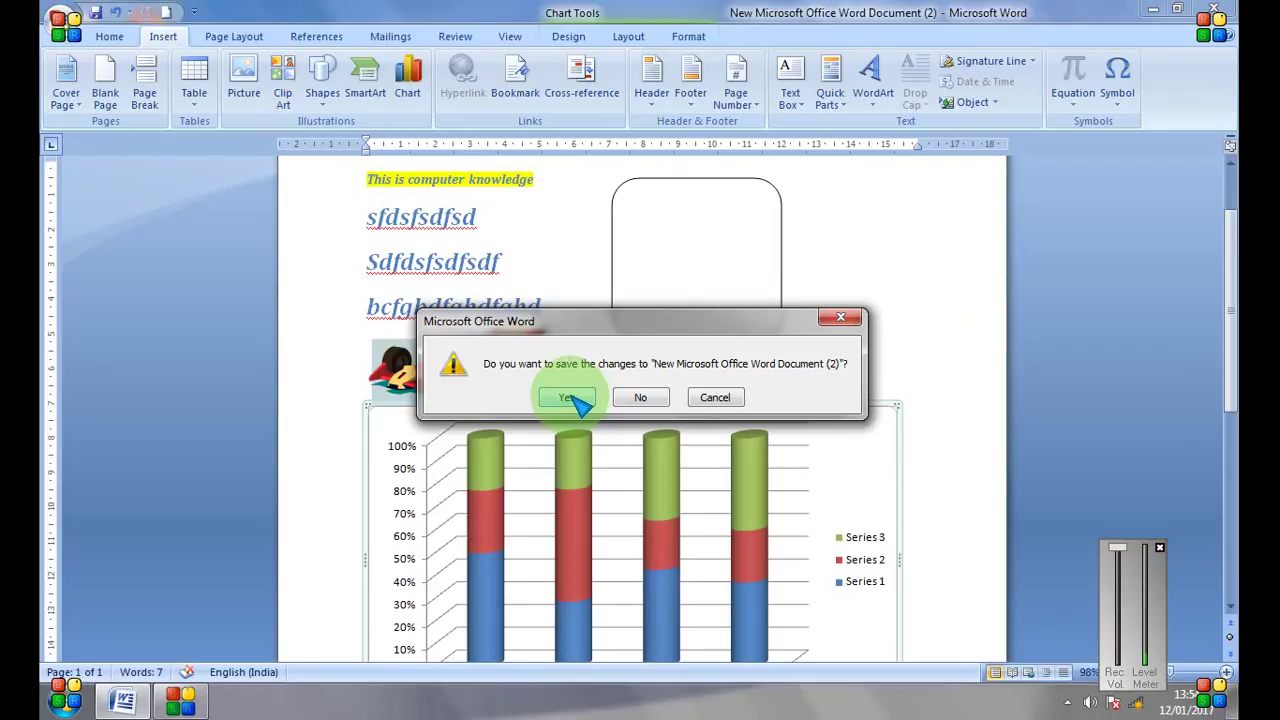
{"action": "left_click", "coordinate": [570, 397]}
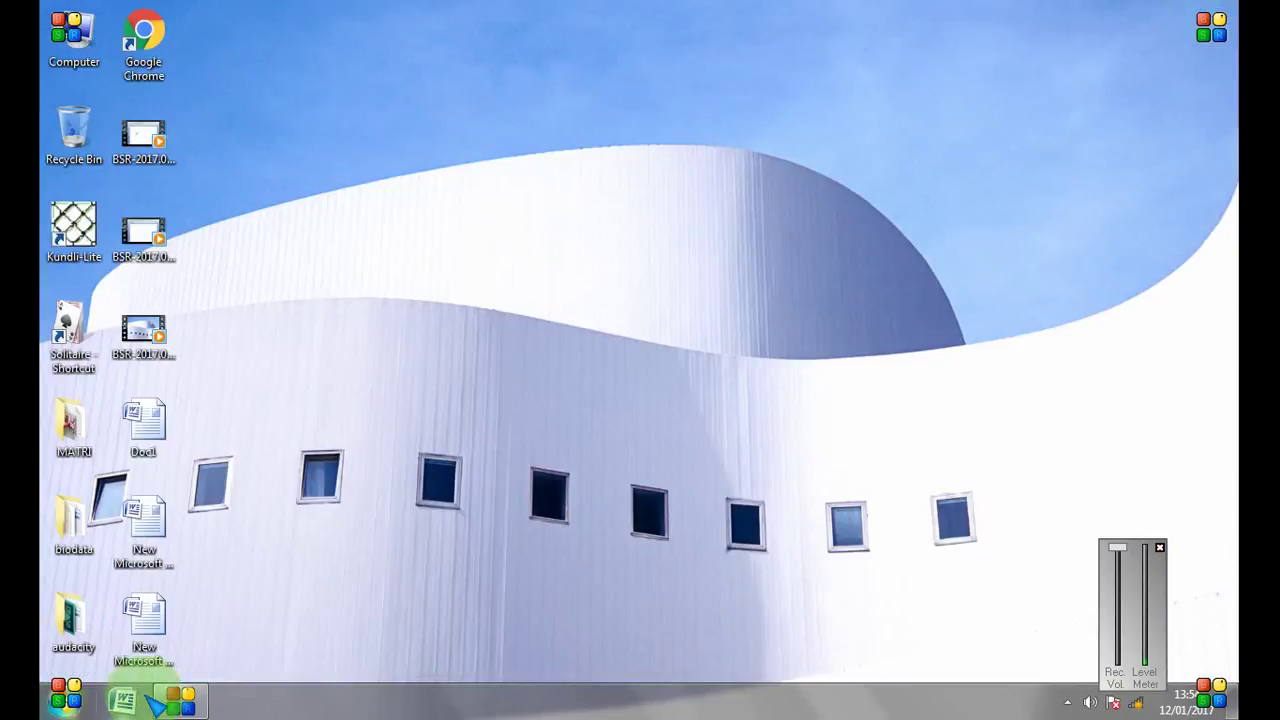
{"action": "left_click", "coordinate": [180, 700]}
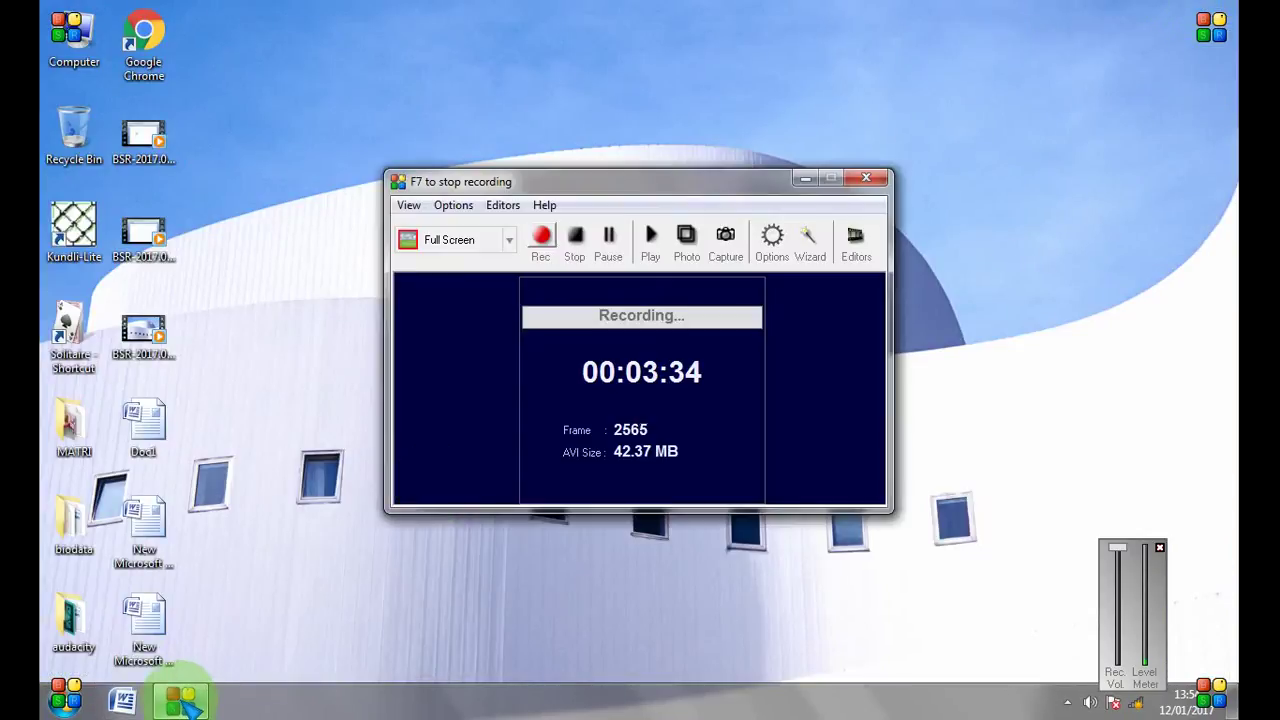